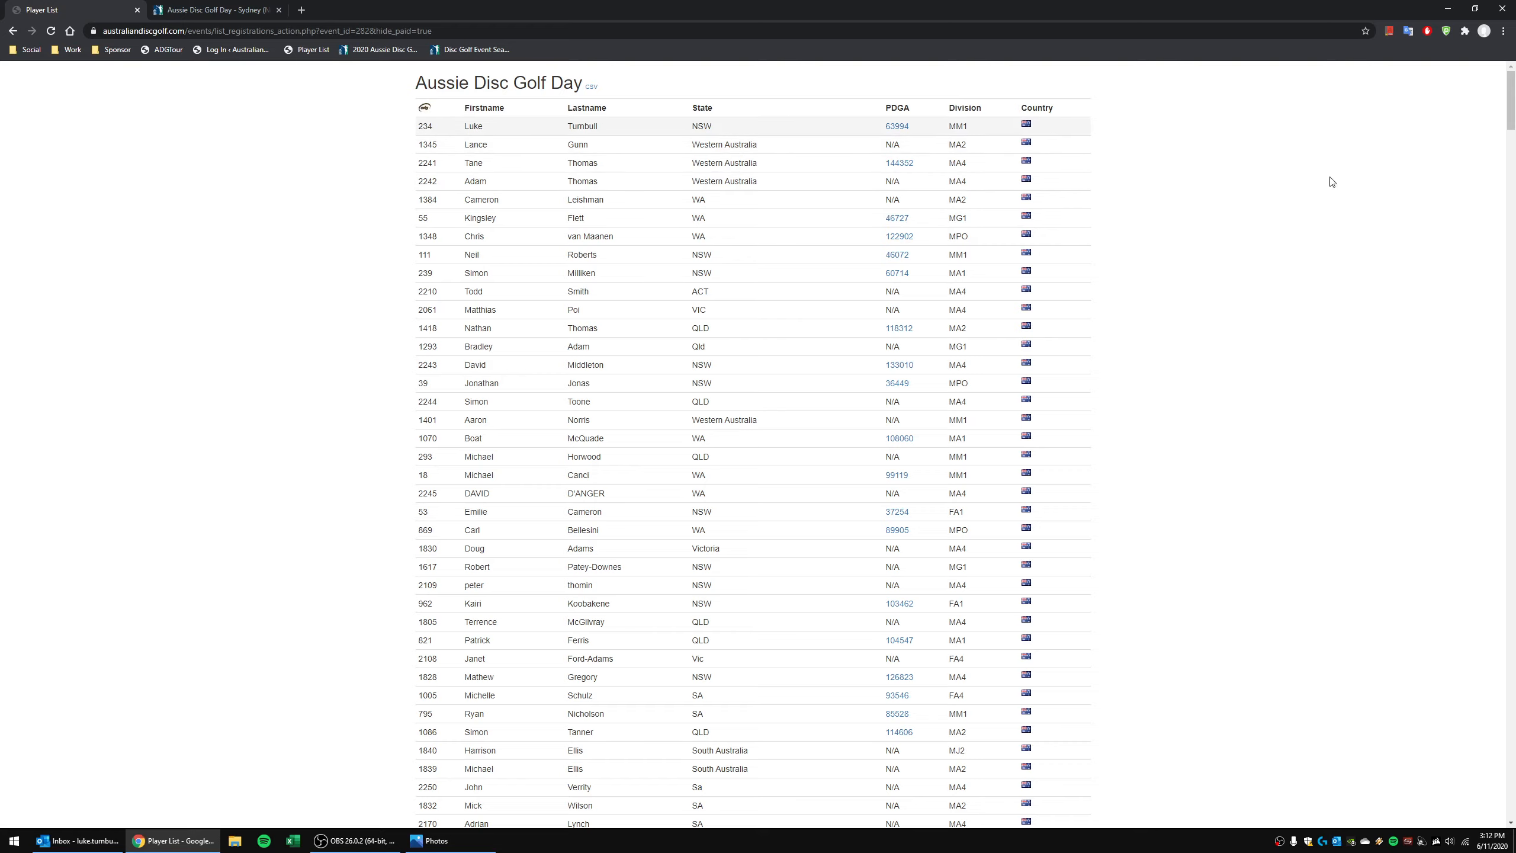
Step: Export the Aussie Disc Golf Day player list as a CSV file and open the download in Excel
left_click_drag(1513, 113, 1512, 800)
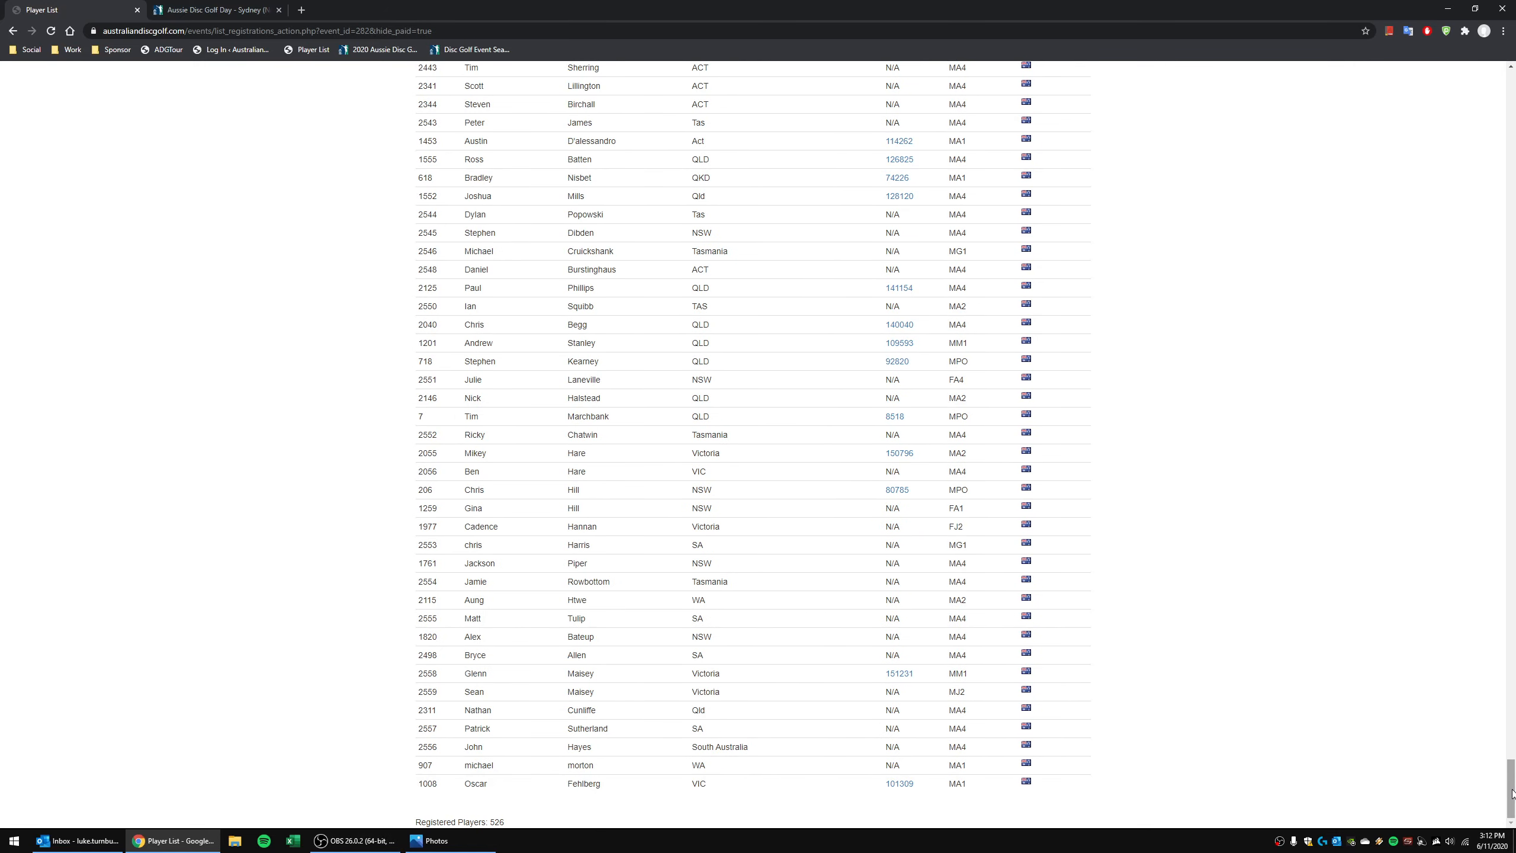
left_click_drag(1511, 793, 1512, 101)
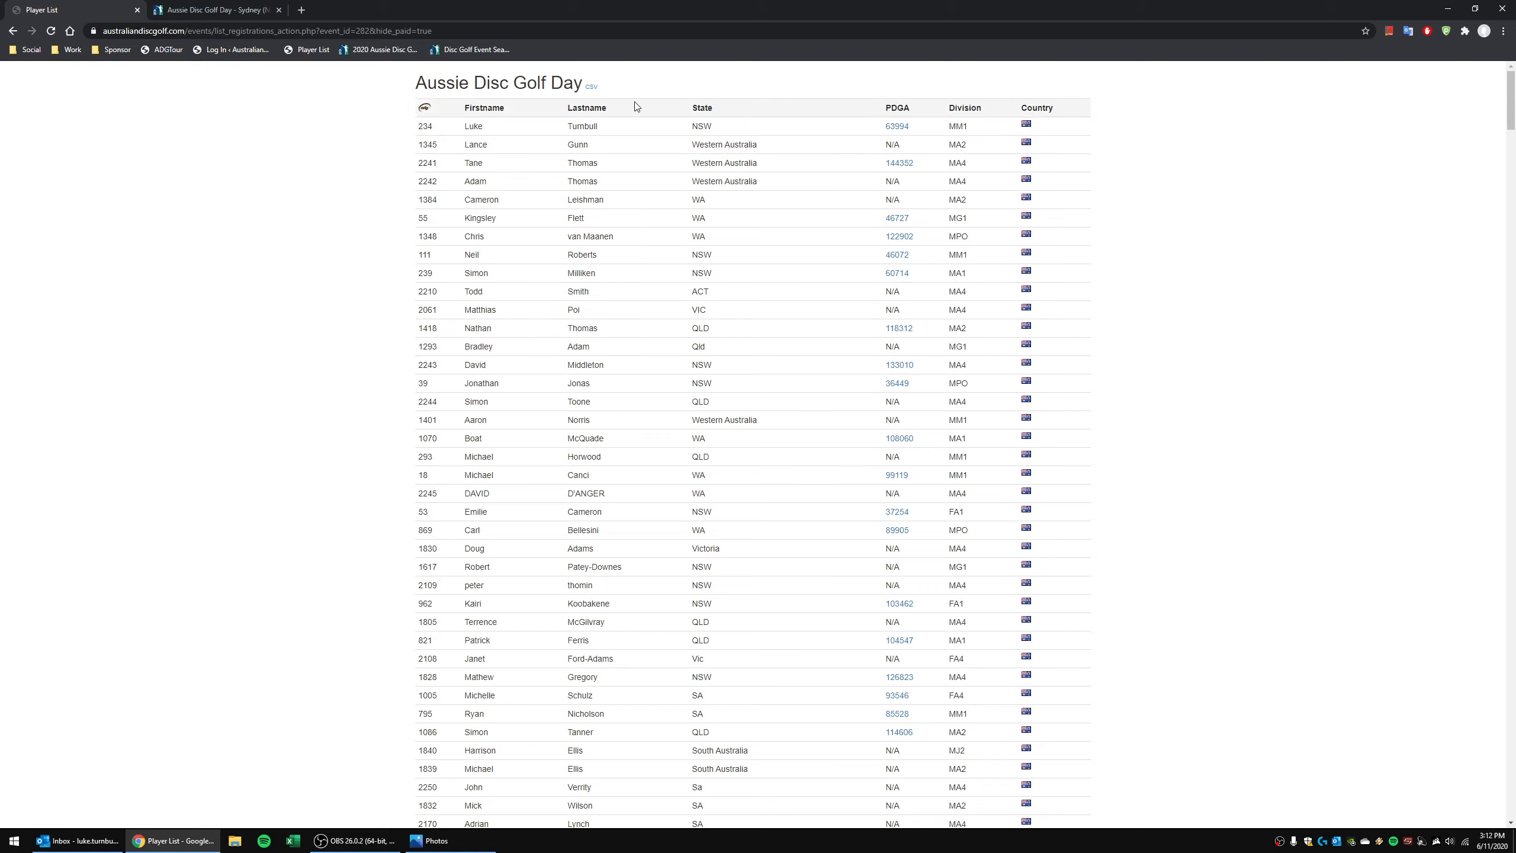
left_click(591, 89)
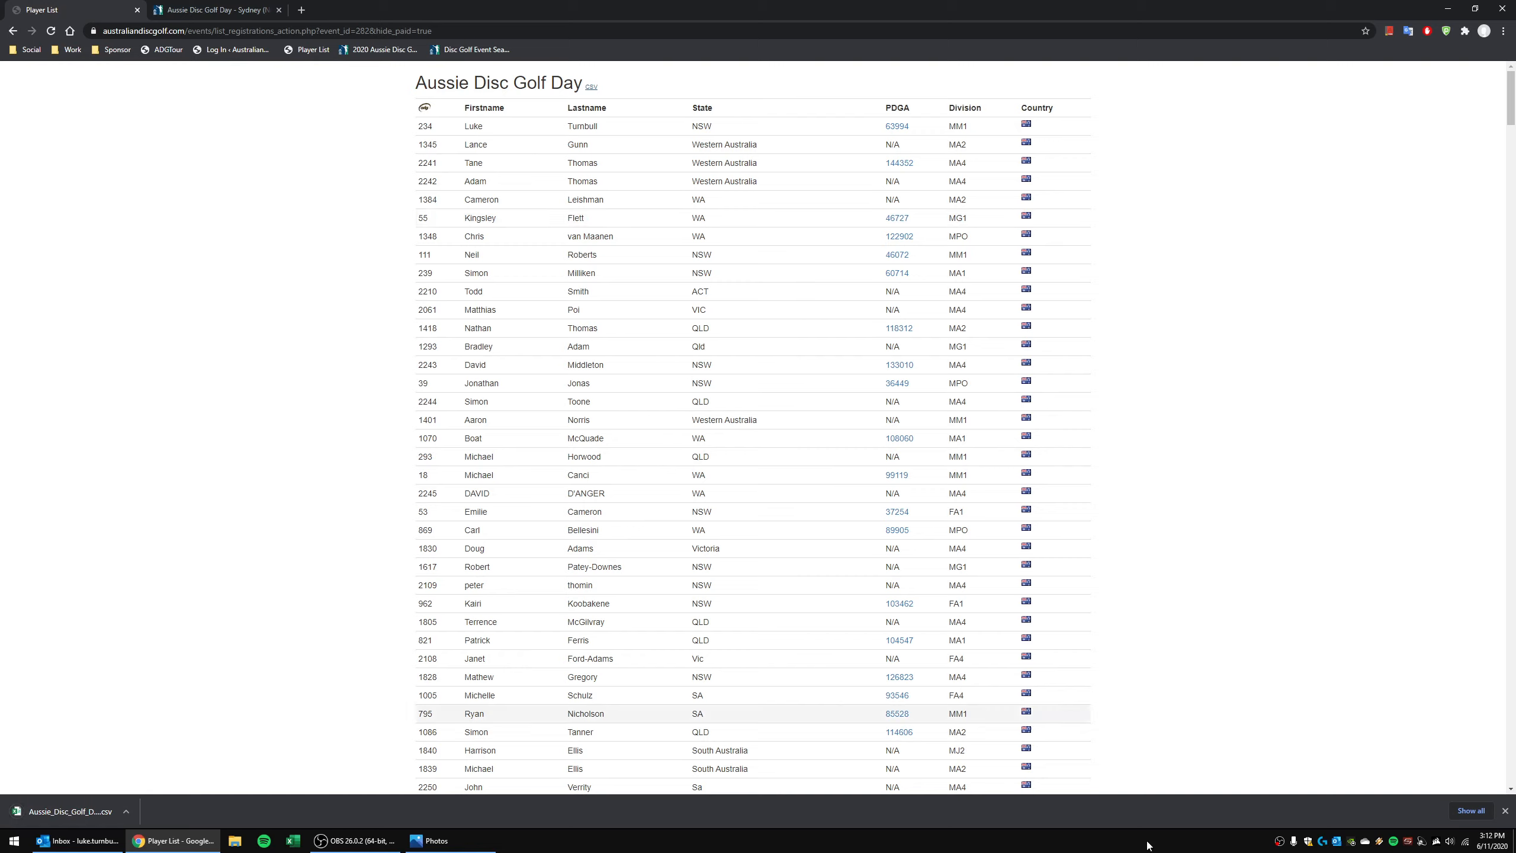
left_click(76, 812)
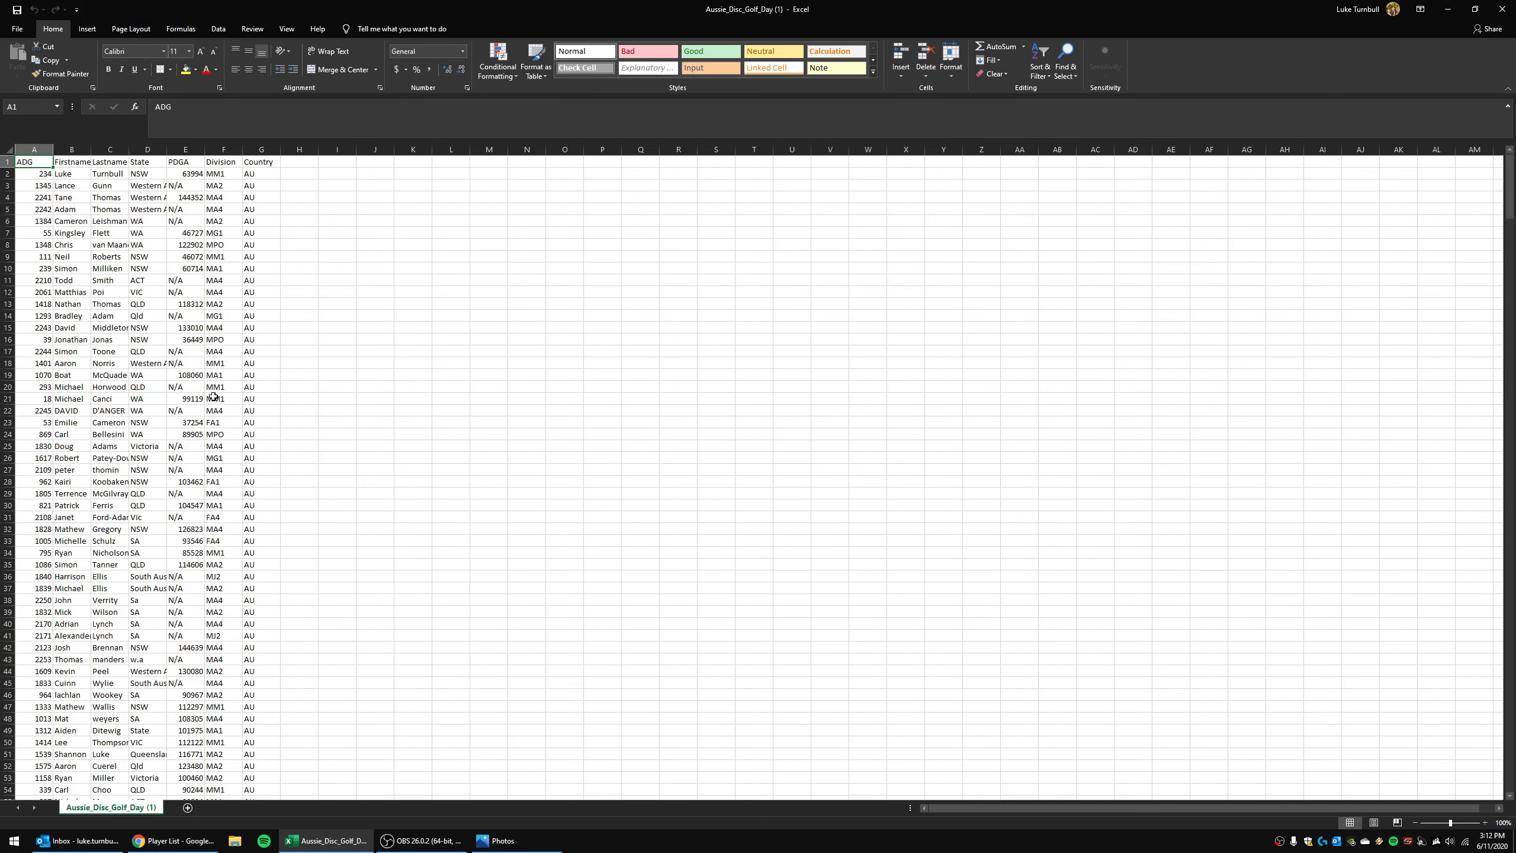
Step: Autofit all column widths in the exported sheet and refit the PDGA column so its numbers show in full
left_click(173, 341)
left_click(13, 150)
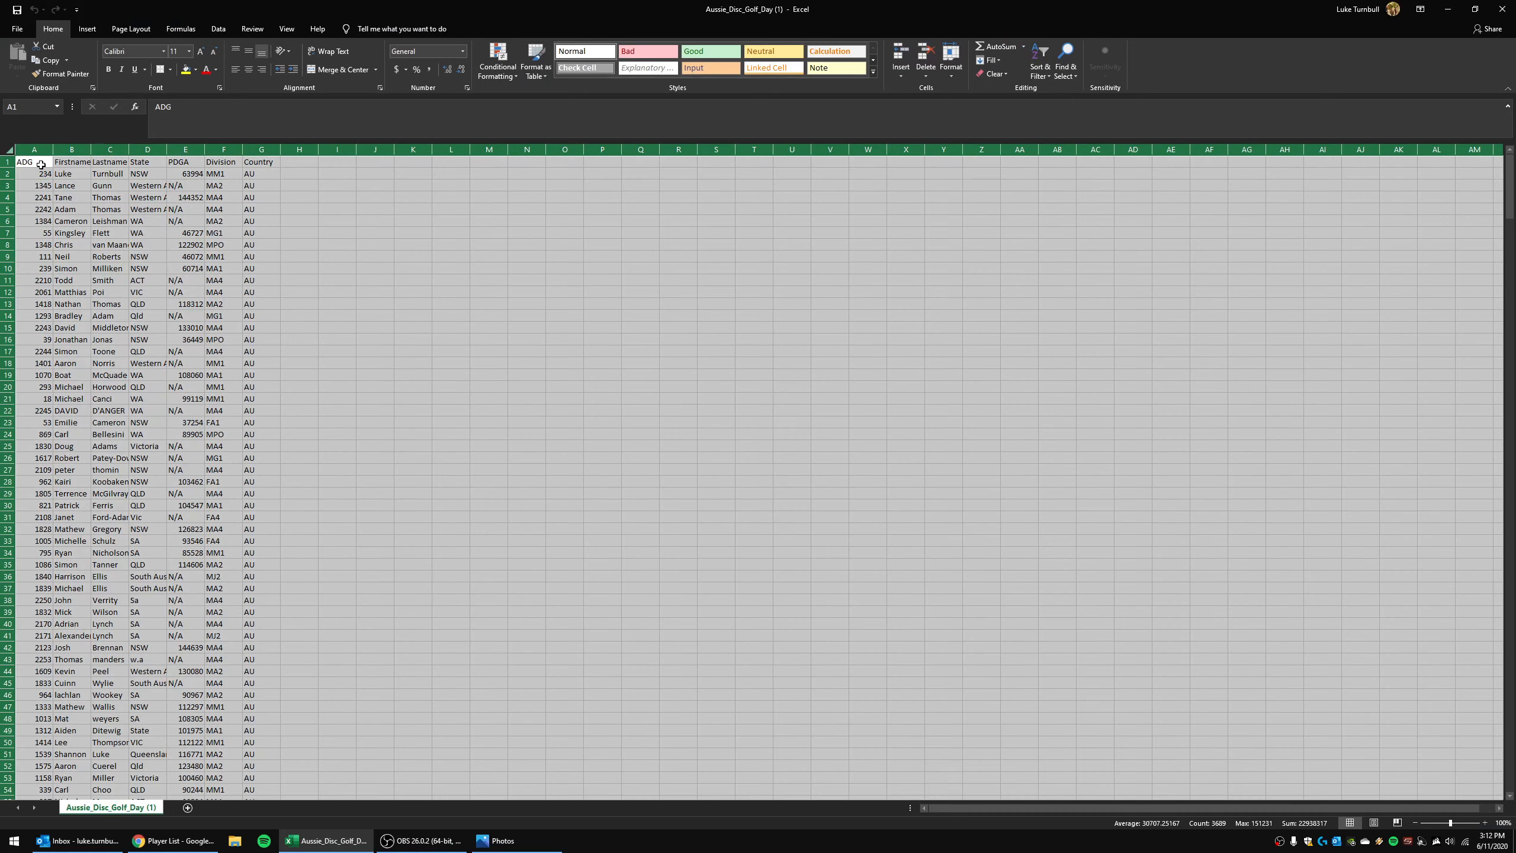
double_click(53, 149)
left_click(300, 363)
scroll(103, 223, "down", 4)
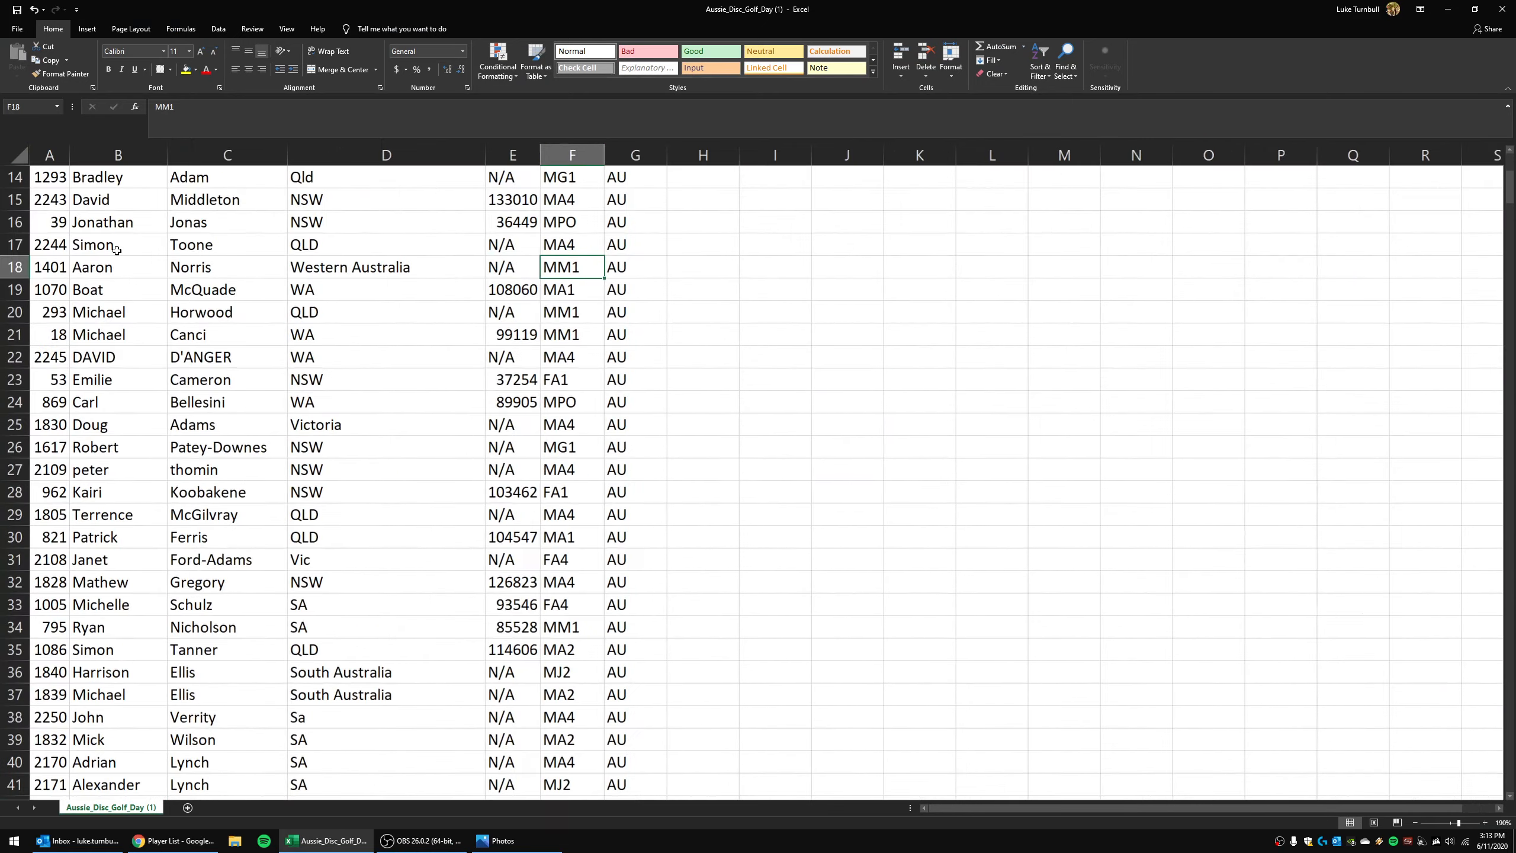
scroll(125, 291, "up", 4)
scroll(133, 206, "up", 8, "ctrl")
scroll(138, 263, "up", 3, "ctrl")
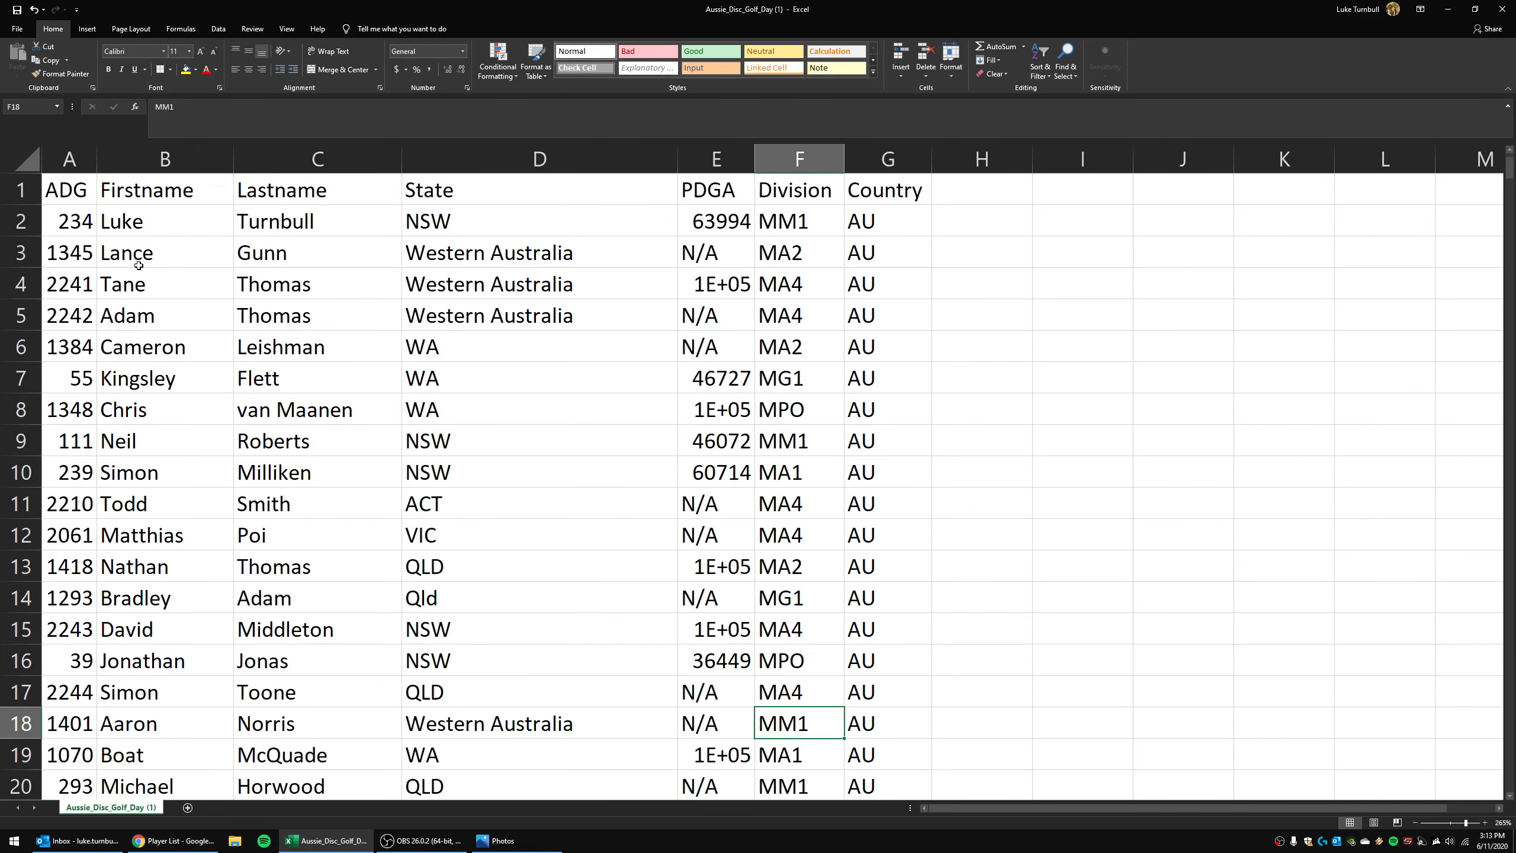
double_click(755, 158)
Step: Compare the columns of the web player list with the header row of the exported sheet in Excel
left_click(172, 840)
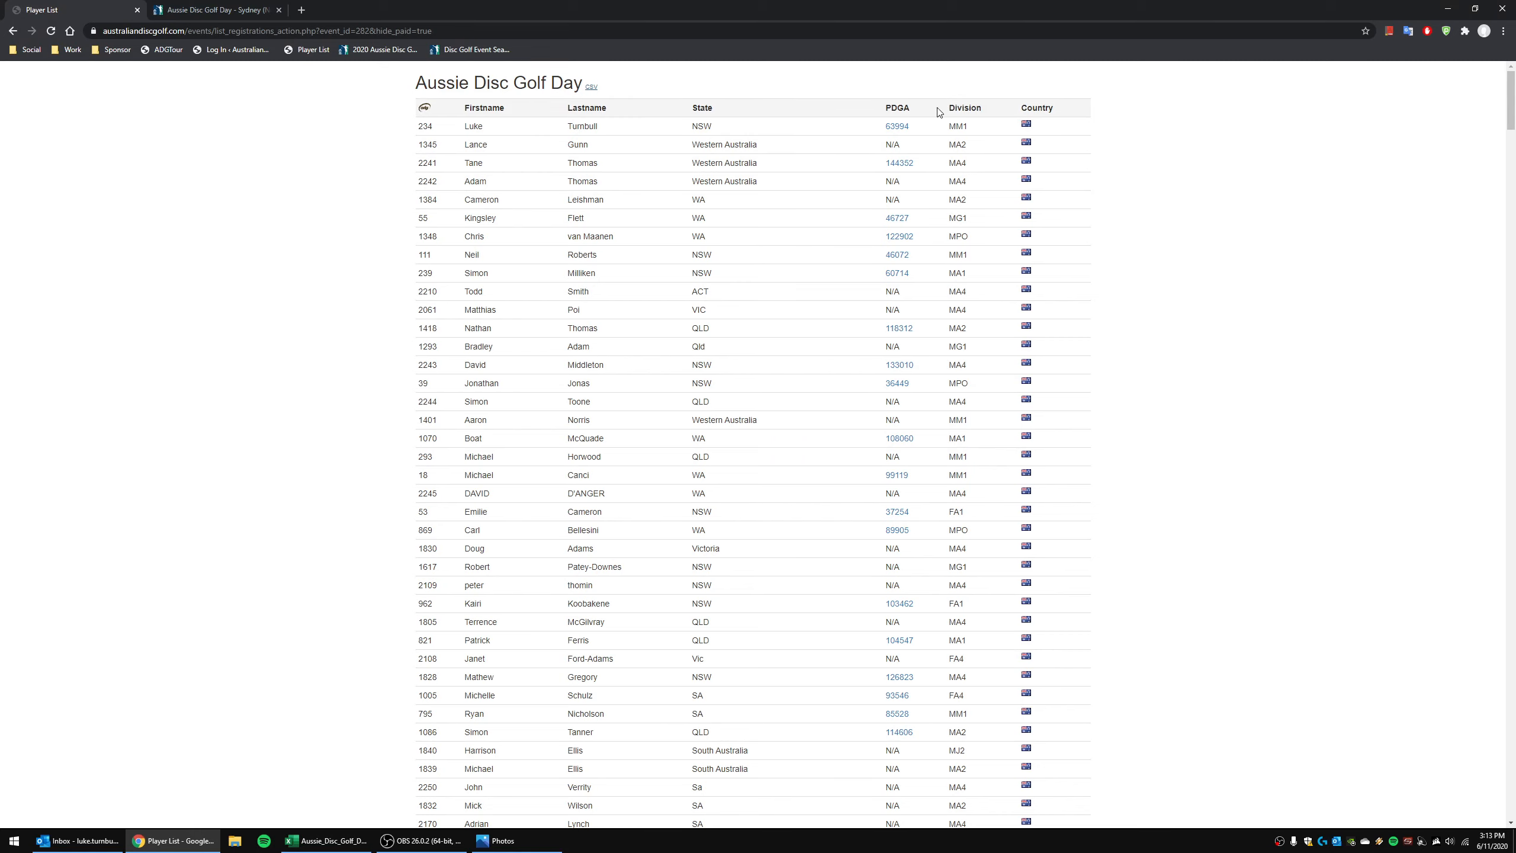
left_click(325, 840)
left_click_drag(83, 191, 876, 190)
left_click(765, 348)
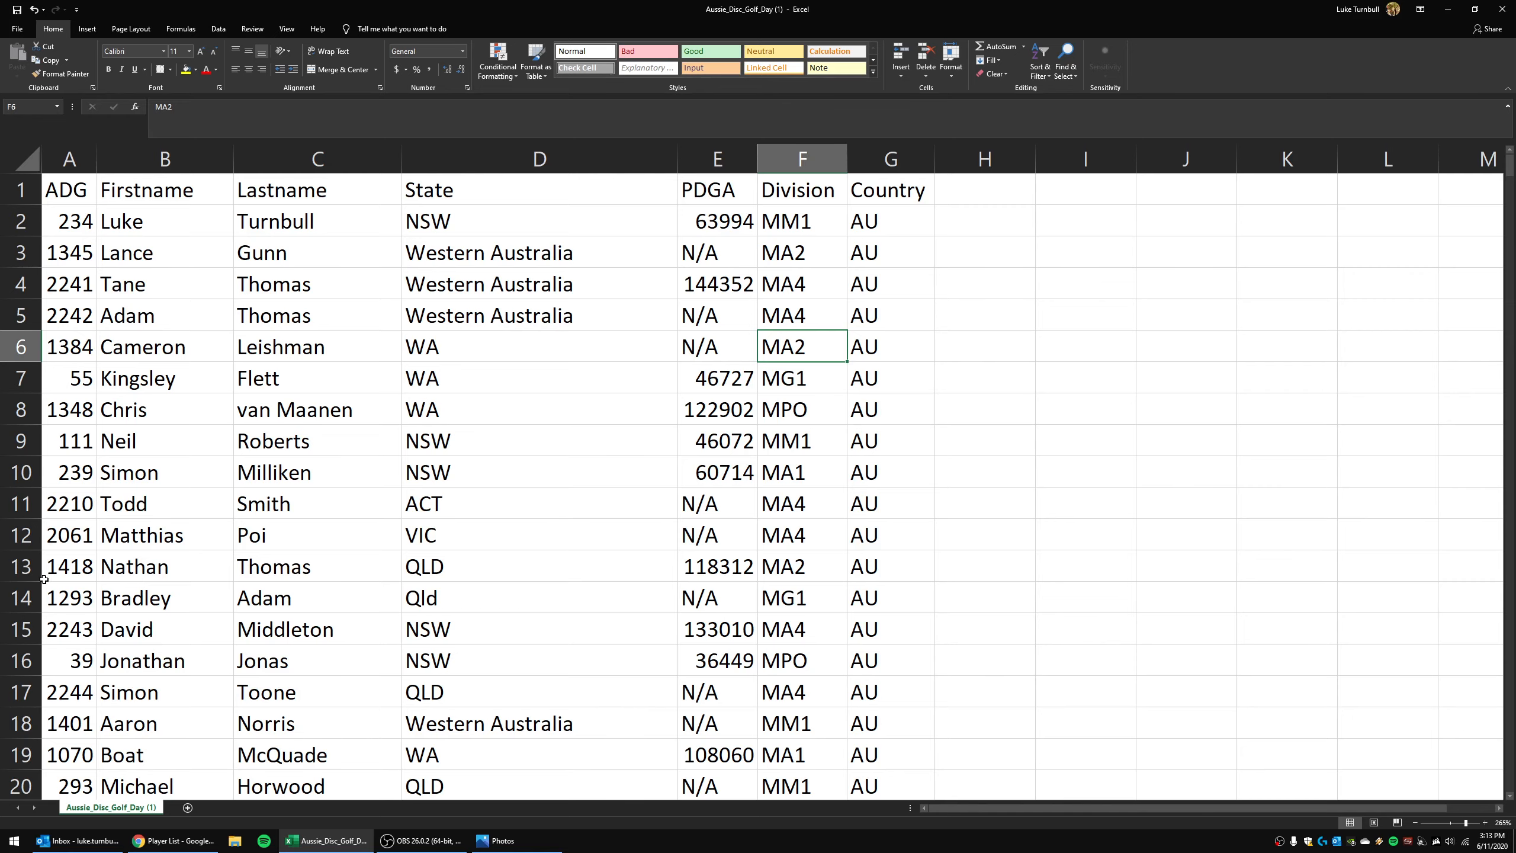
Step: Switch to Chrome, open the bookmarked Player List page with the Event column, and copy its header and all WA_WA rows
left_click(181, 848)
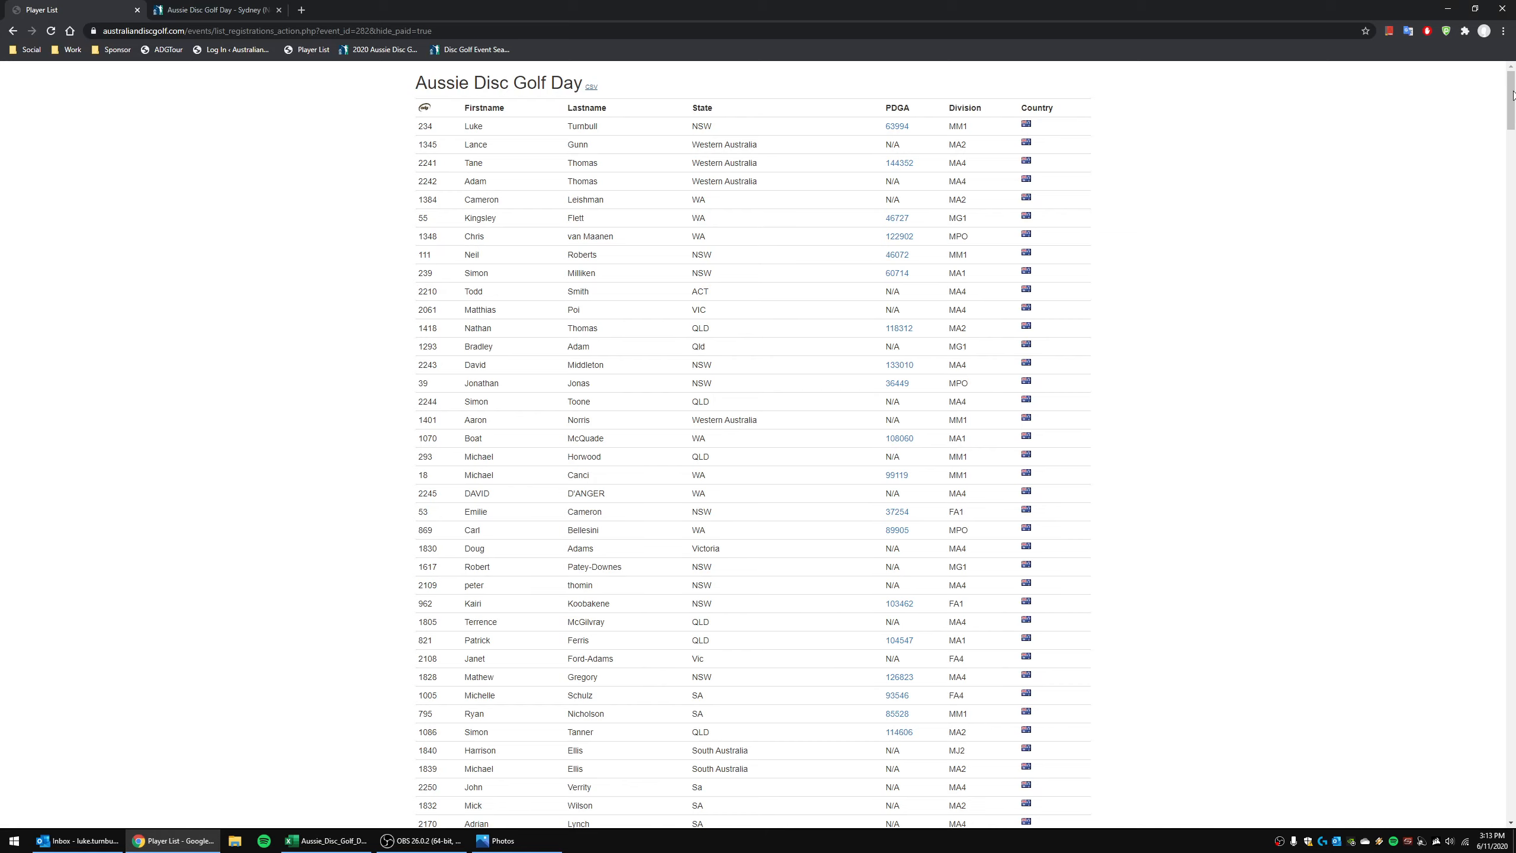
left_click(312, 53)
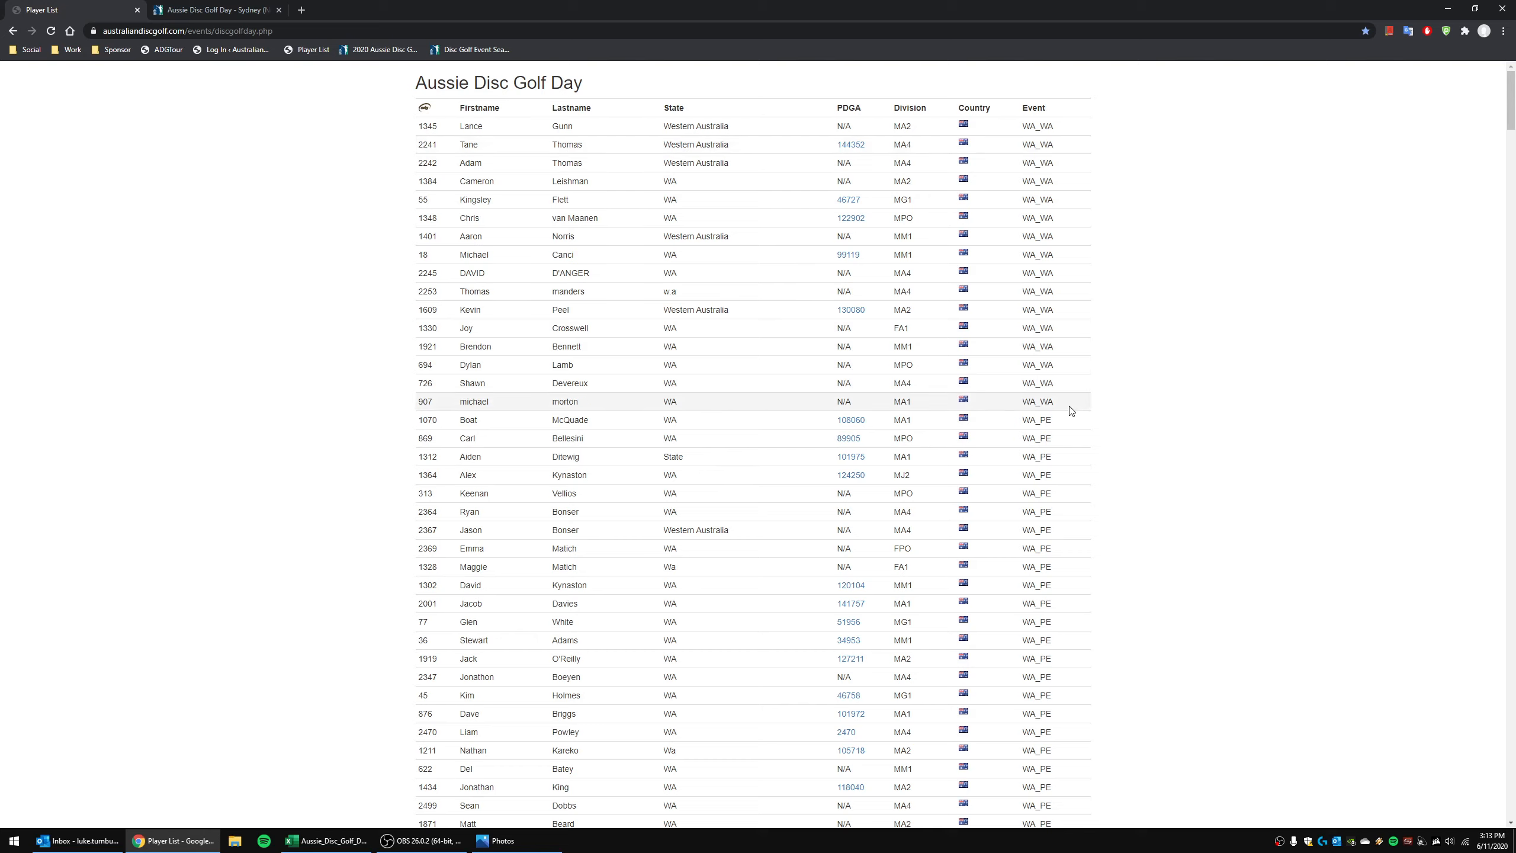
left_click_drag(1067, 404, 412, 132)
key("ctrl+c")
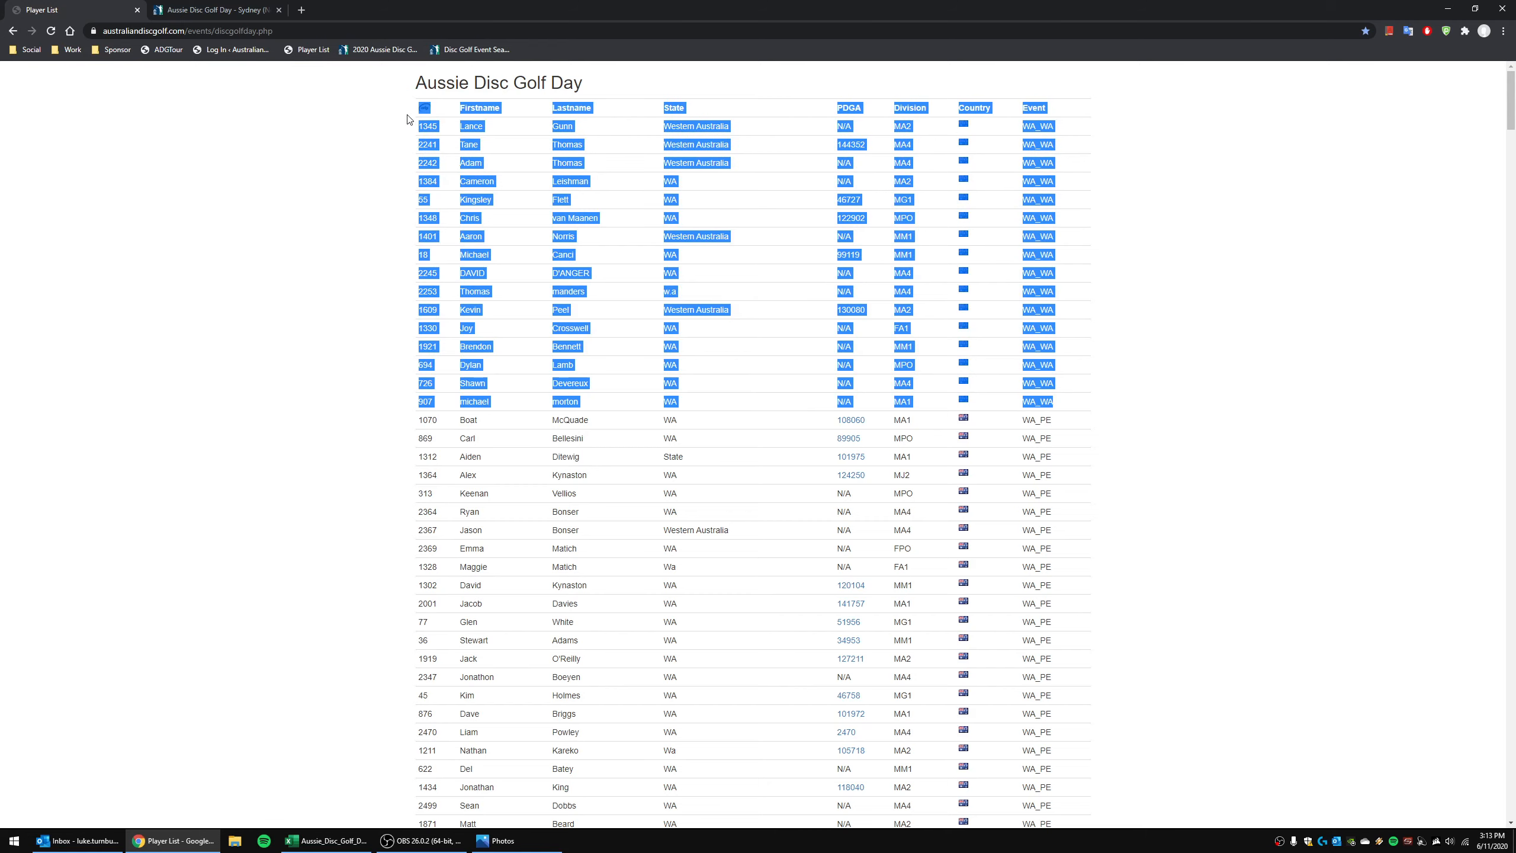
right_click(1040, 314)
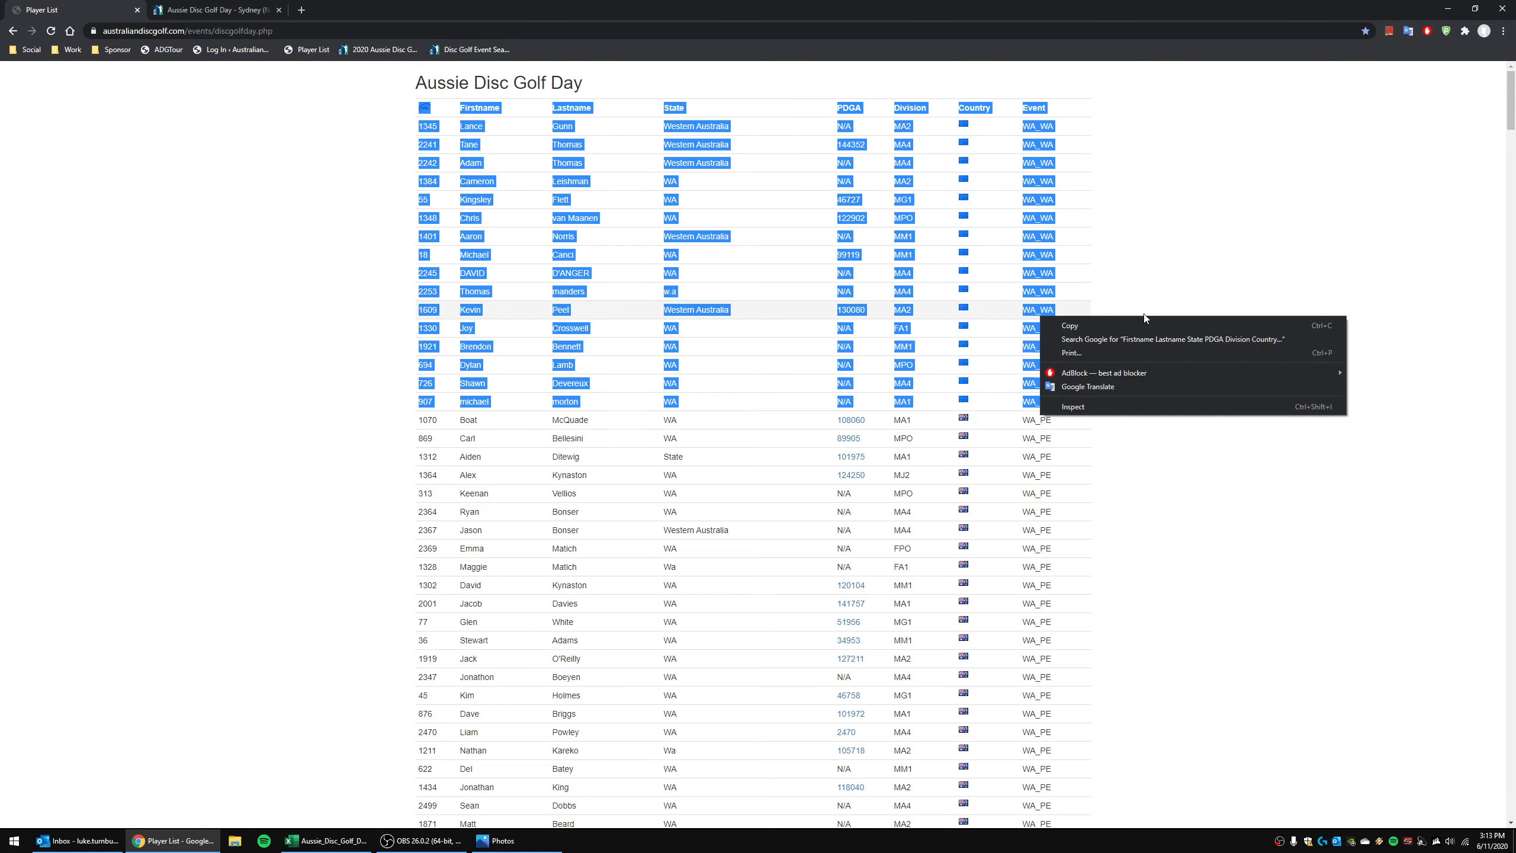
Step: Switch to the exported Excel sheet and delete all of its contents, starting from cell A1
left_click(327, 841)
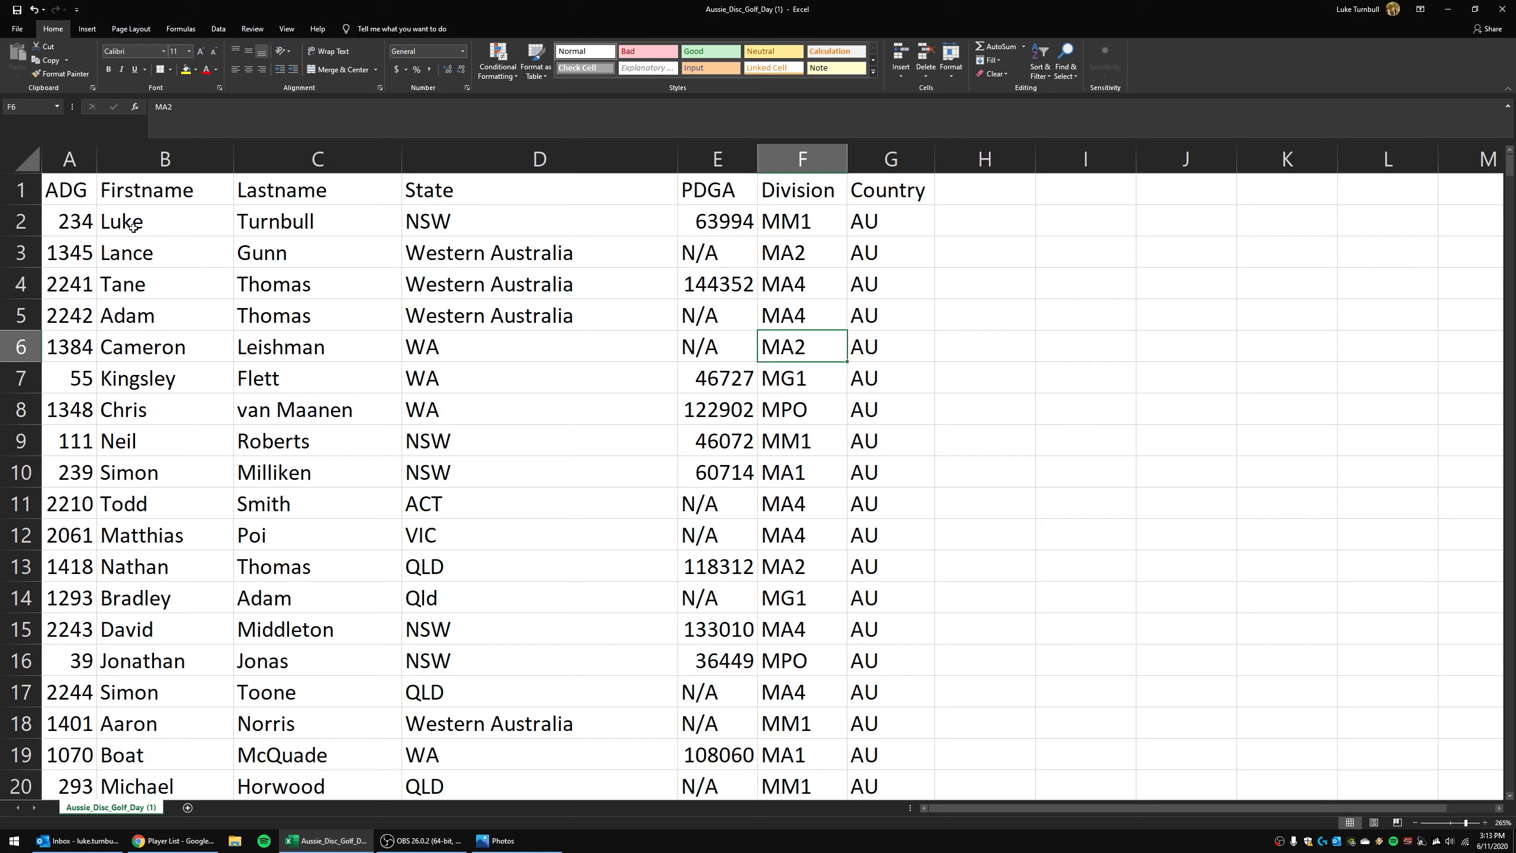
left_click(81, 199)
key("ctrl+shift+End")
key("Delete")
key("ctrl+Home")
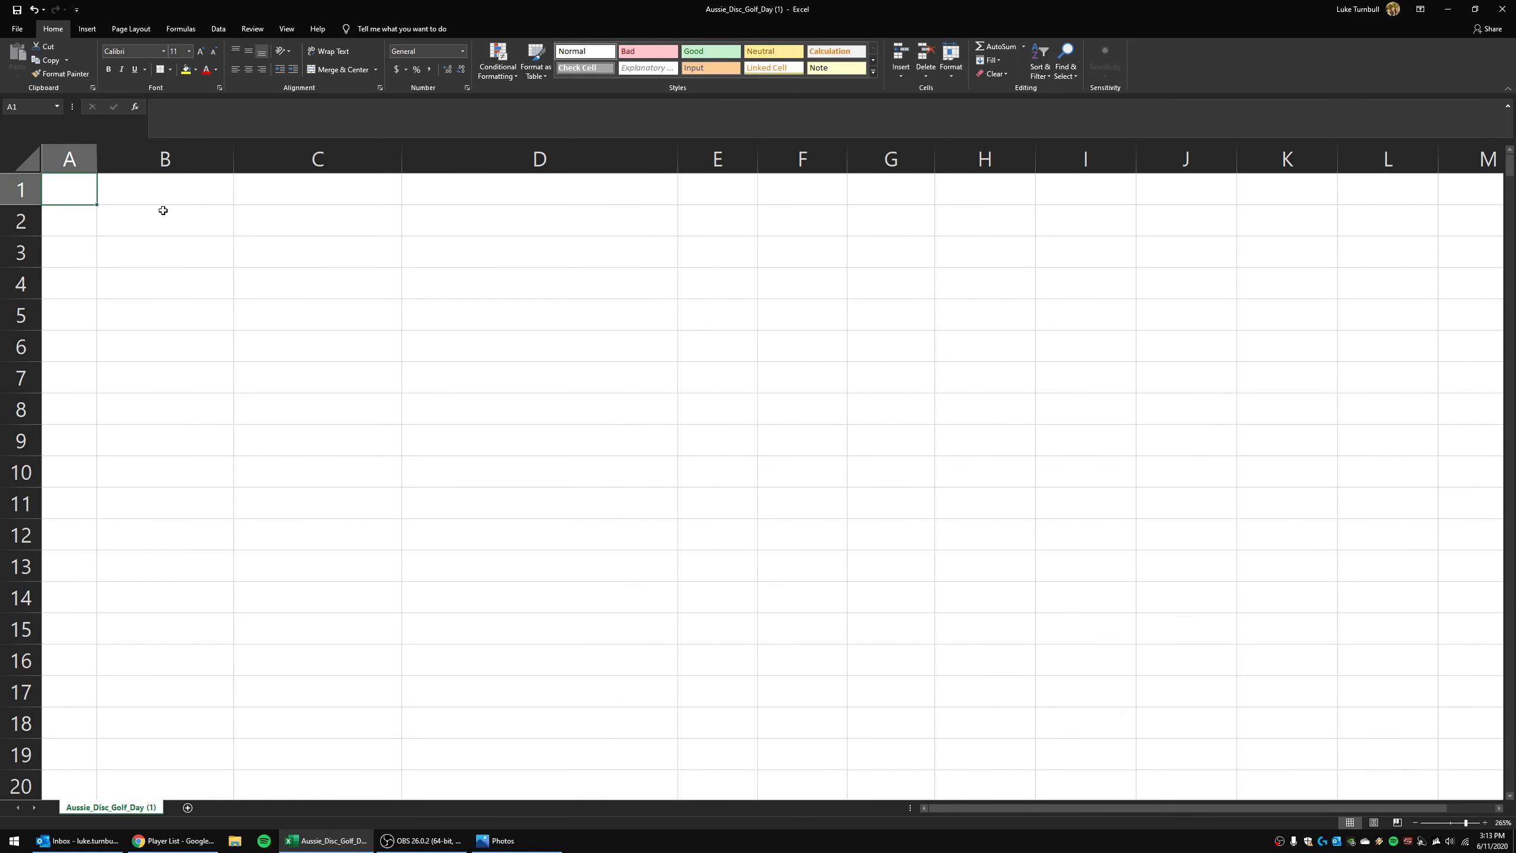
Step: Copy the selected WA_WA rows from the web page again and paste them at cell A1, matching the destination formatting
key("alt+Tab")
key("alt+Tab")
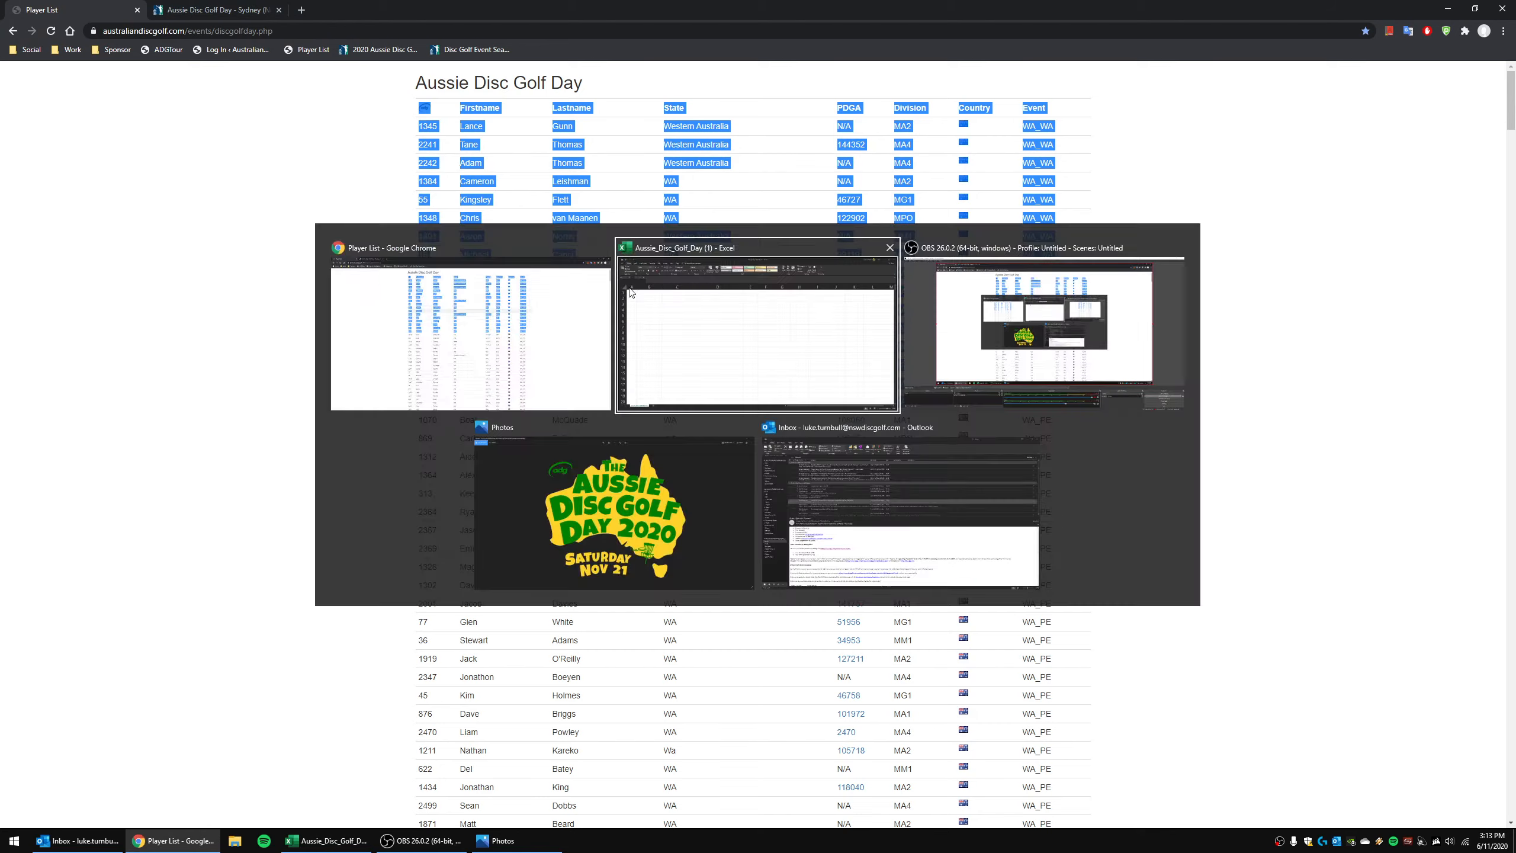
right_click(75, 185)
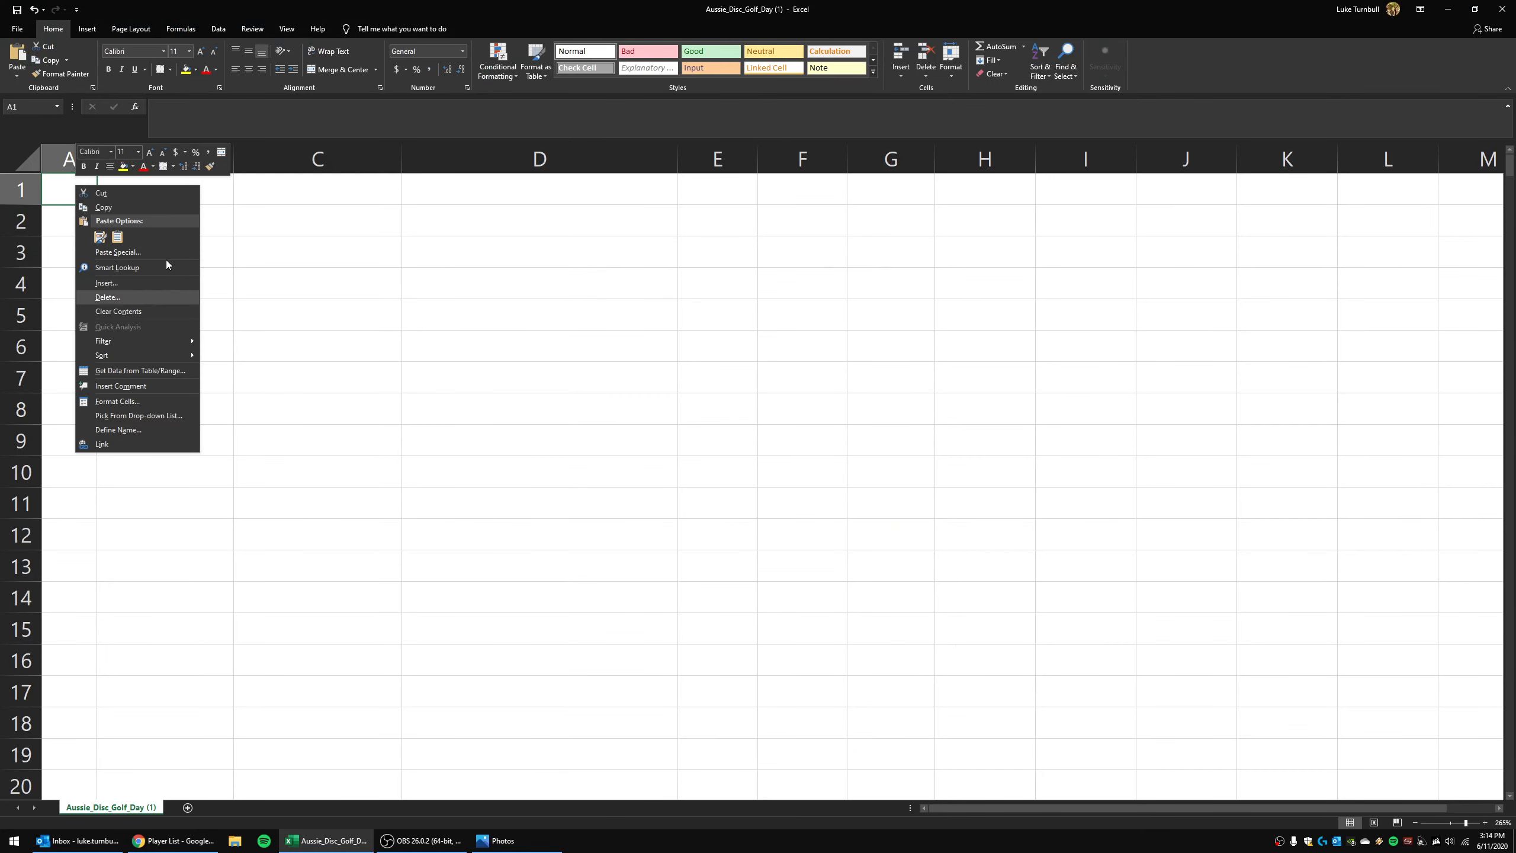
left_click(119, 237)
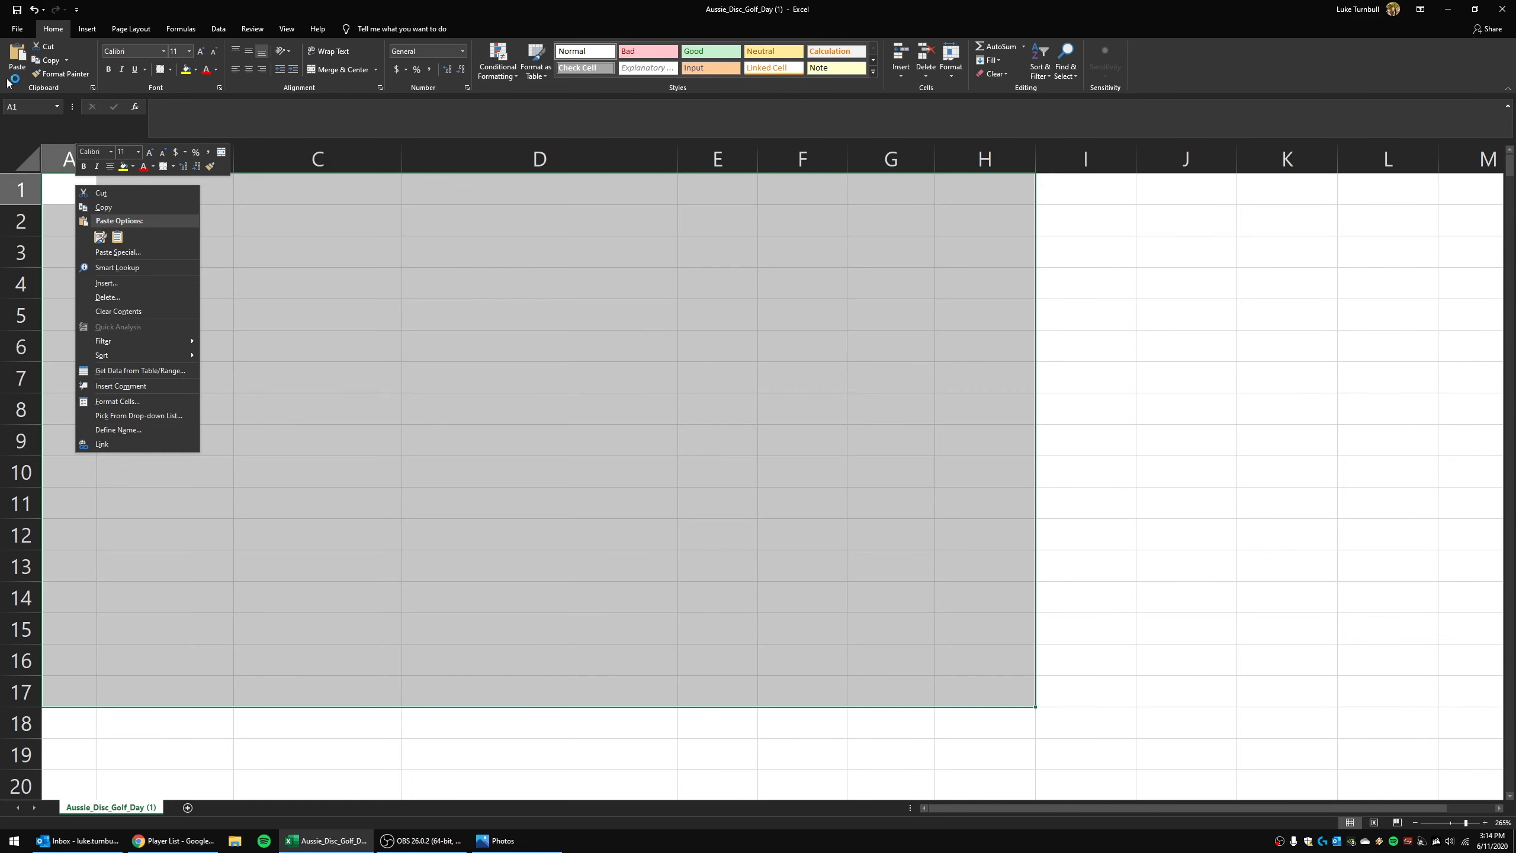
left_click(20, 77)
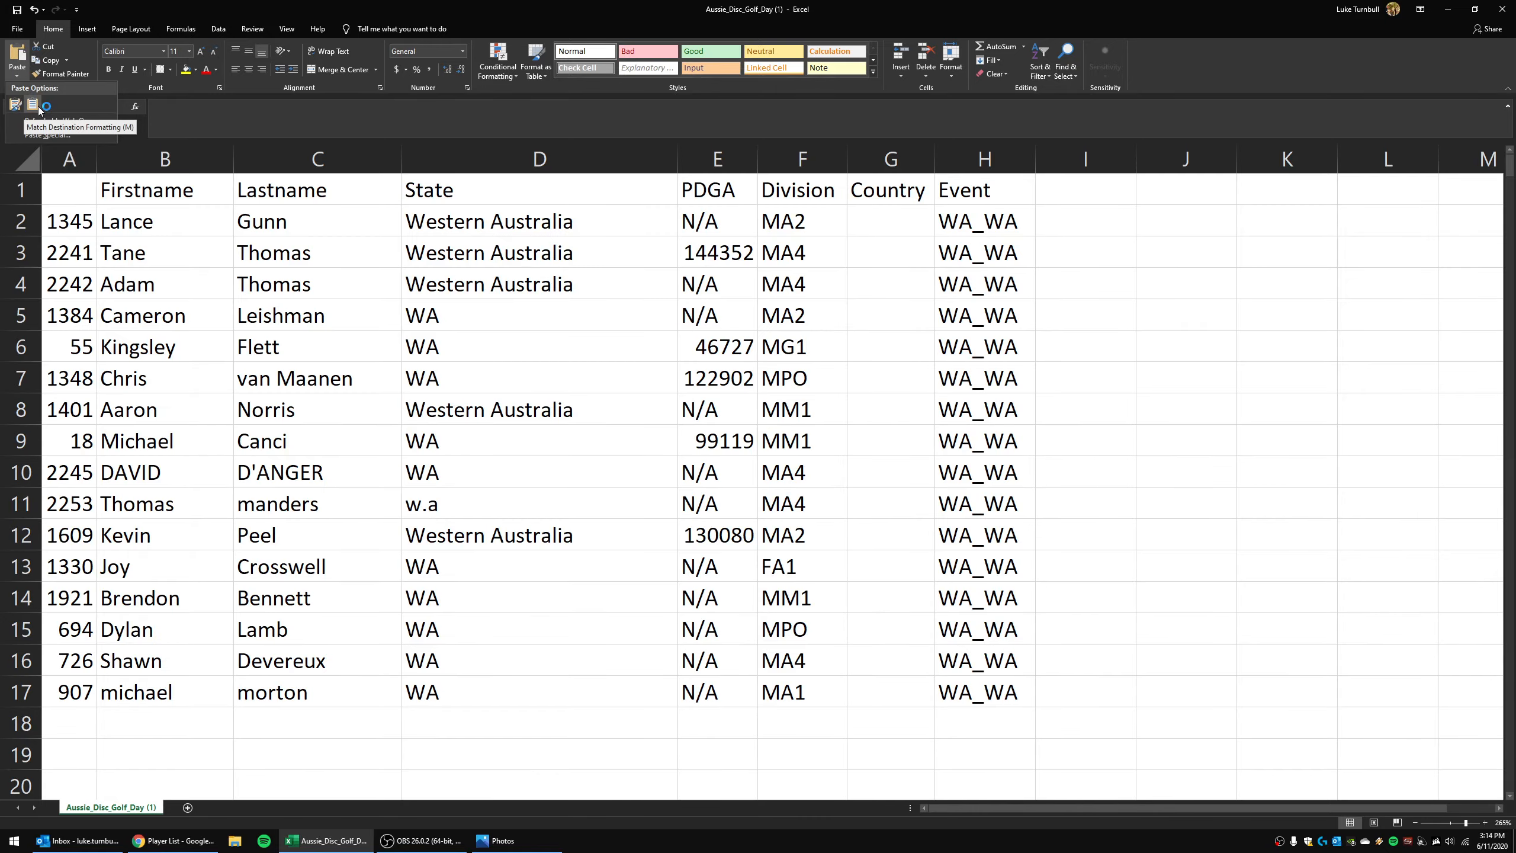
left_click(34, 105)
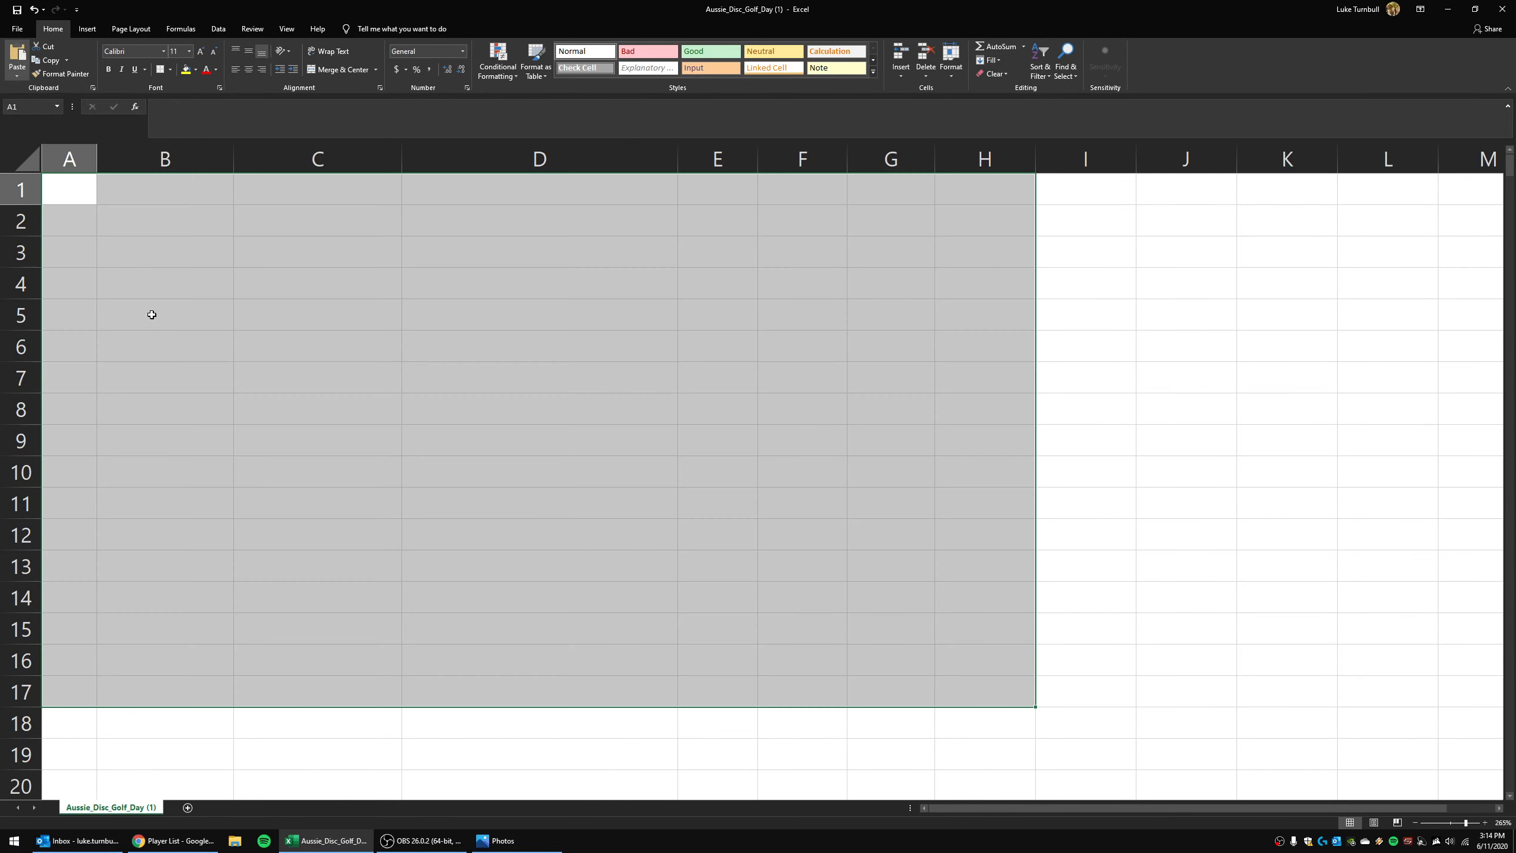
left_click(74, 189)
left_click(16, 75)
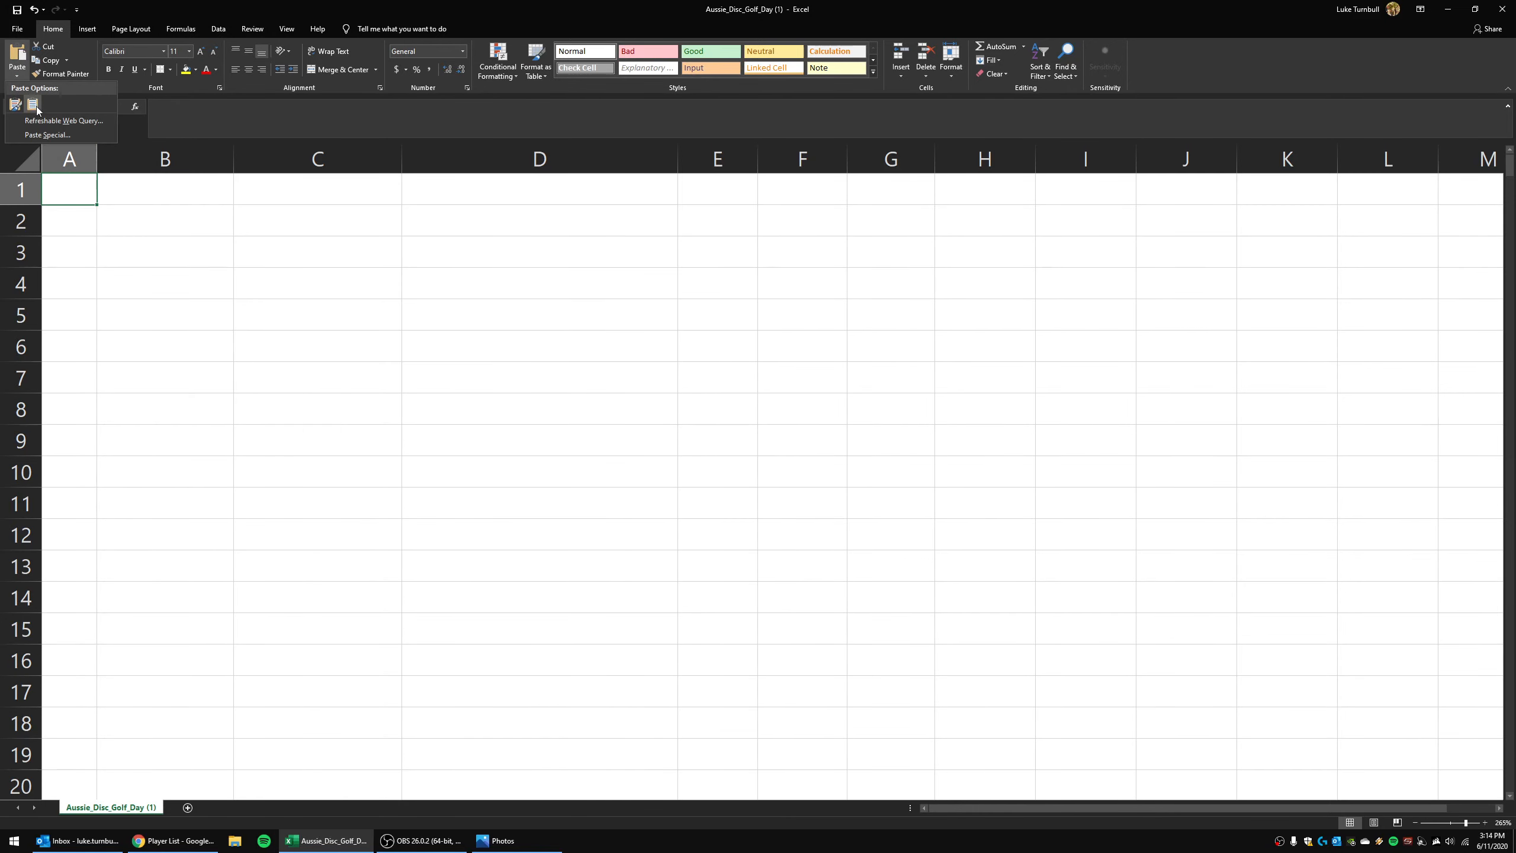
left_click(33, 105)
left_click(984, 354)
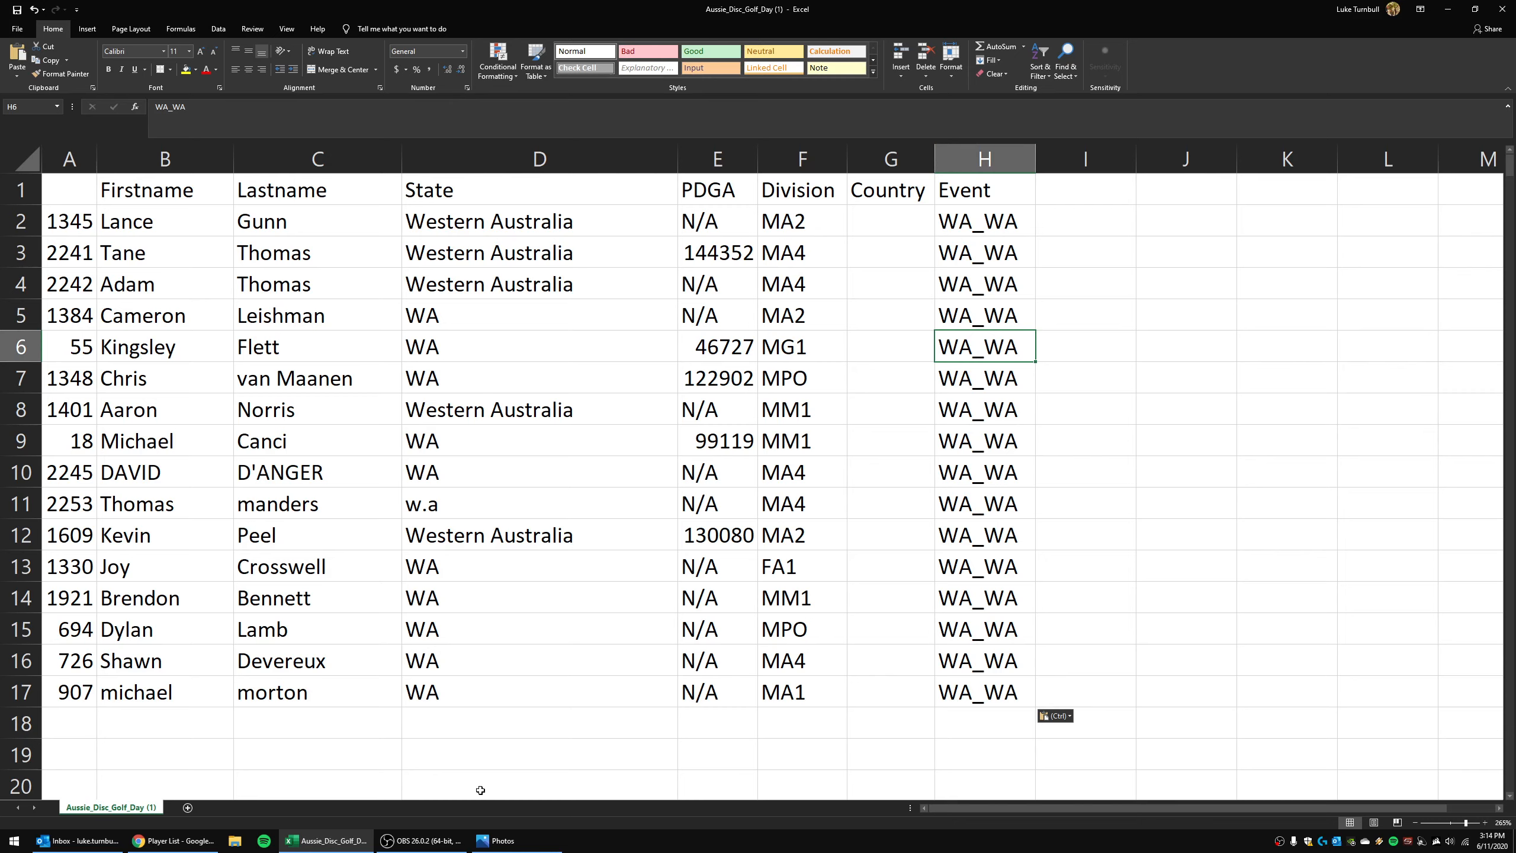
Step: Open the adgd workbook and bring the header row of its Player List sheet into view, enlarged for reading
right_click(326, 840)
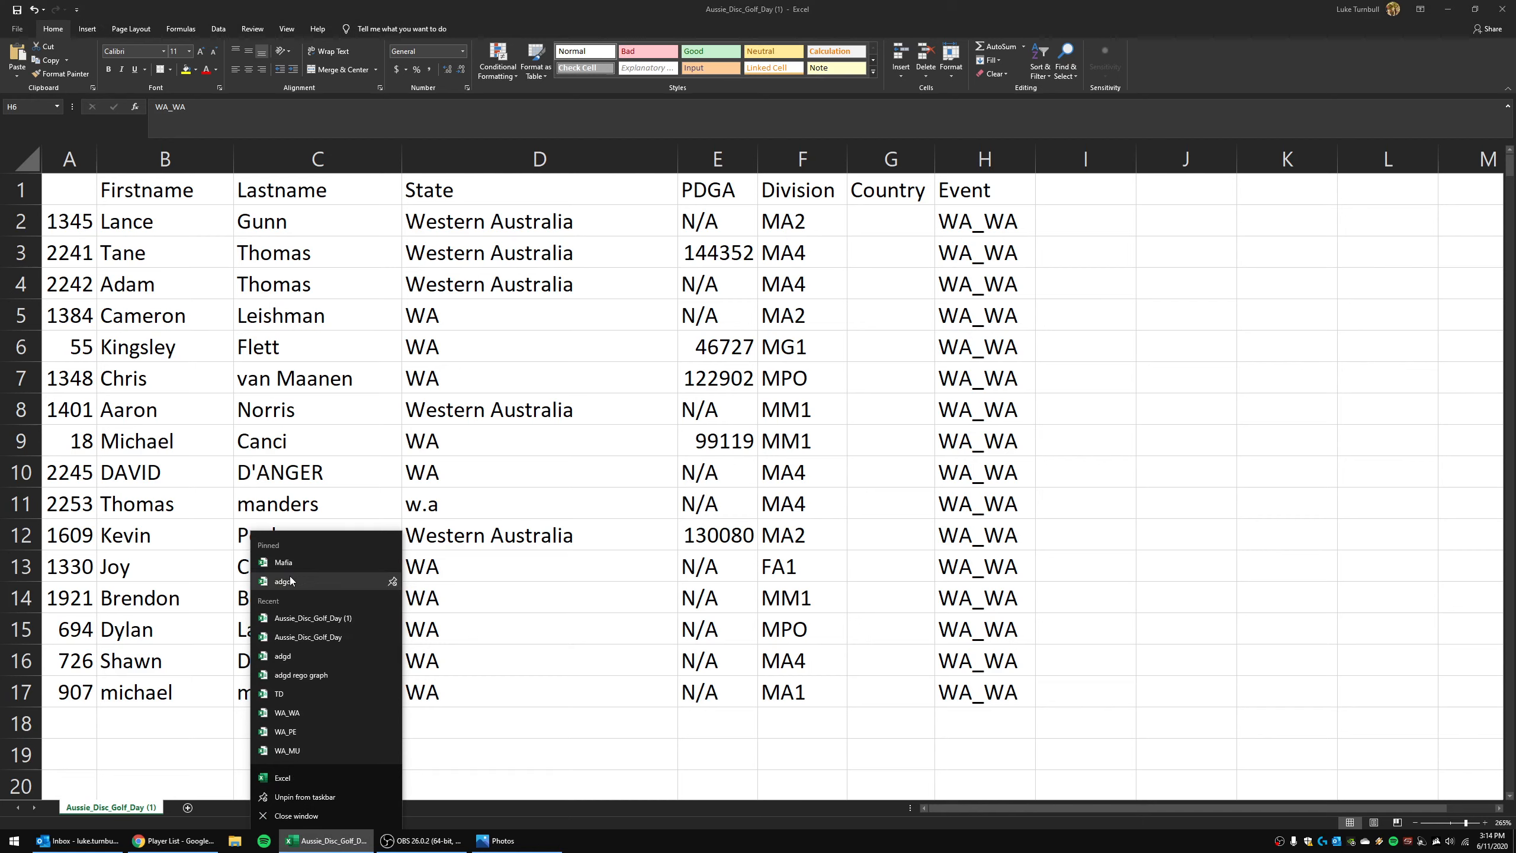
left_click(291, 580)
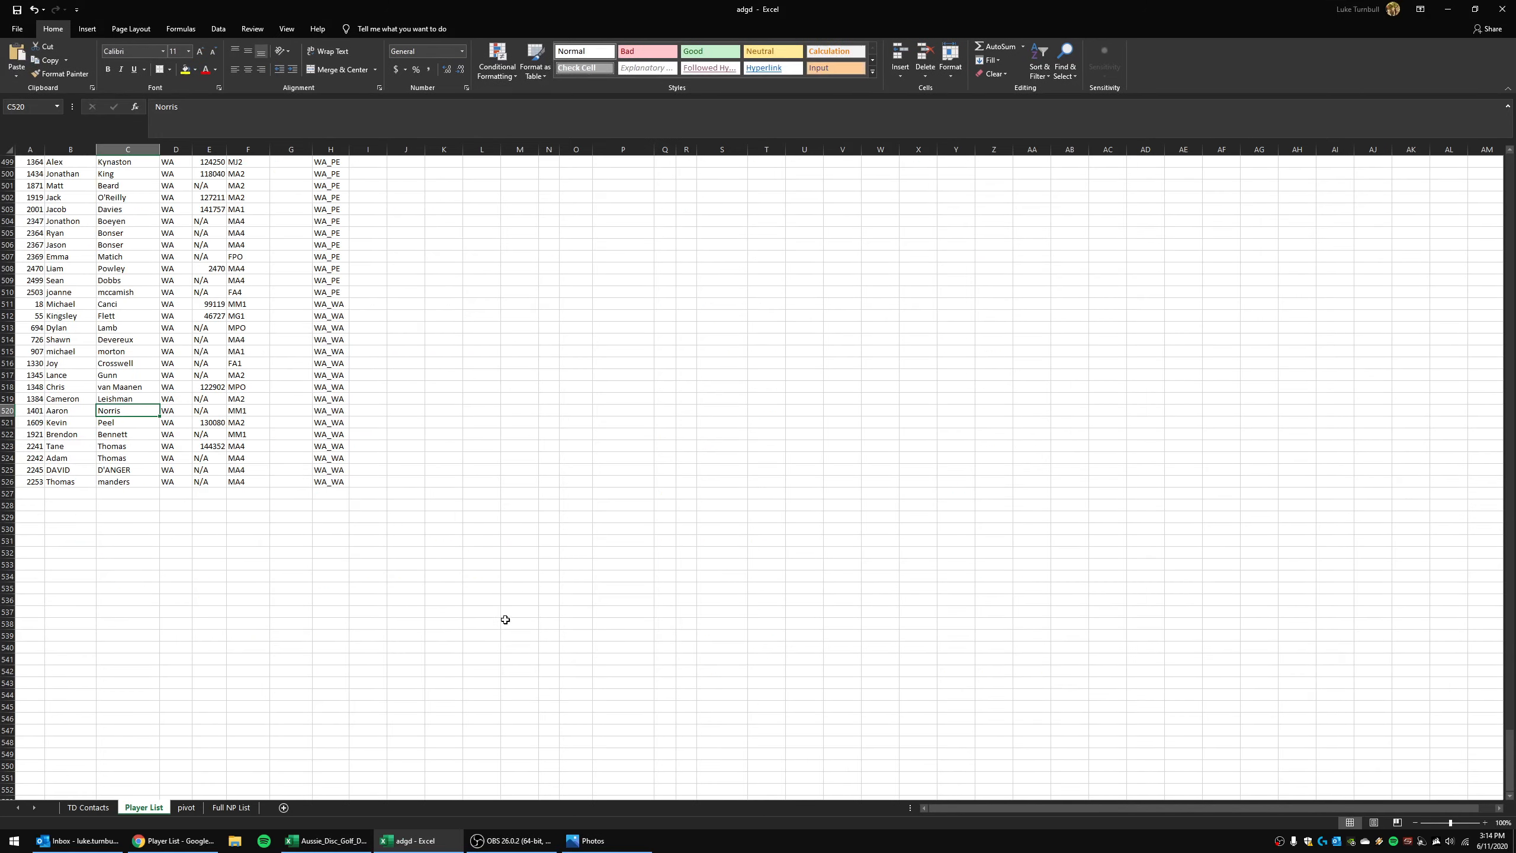
scroll(158, 488, "up", 12)
scroll(187, 607, "up", 20)
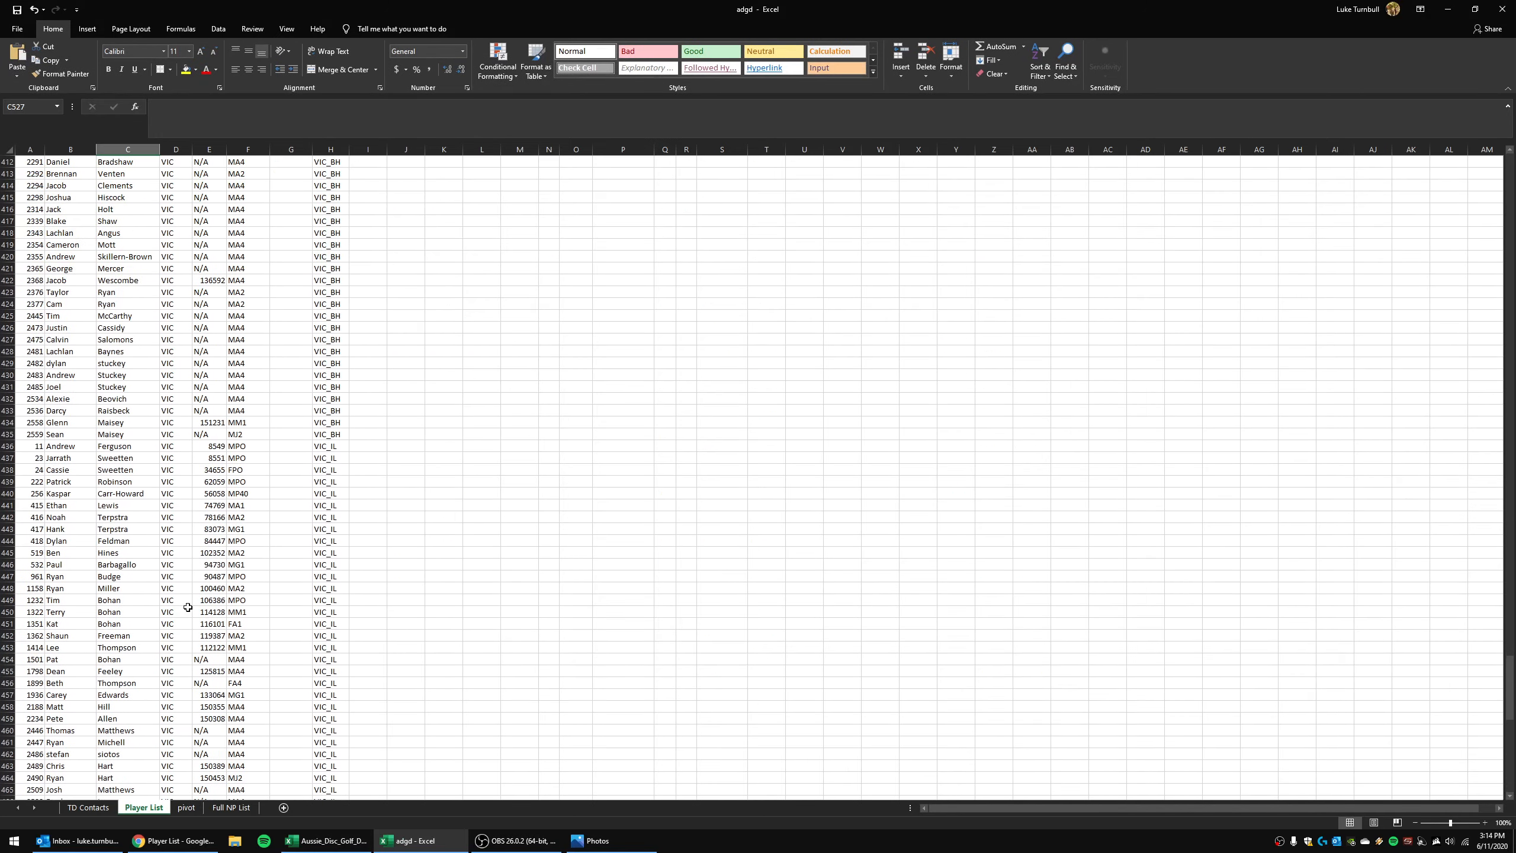
key("ctrl+Up")
key("ctrl+Up")
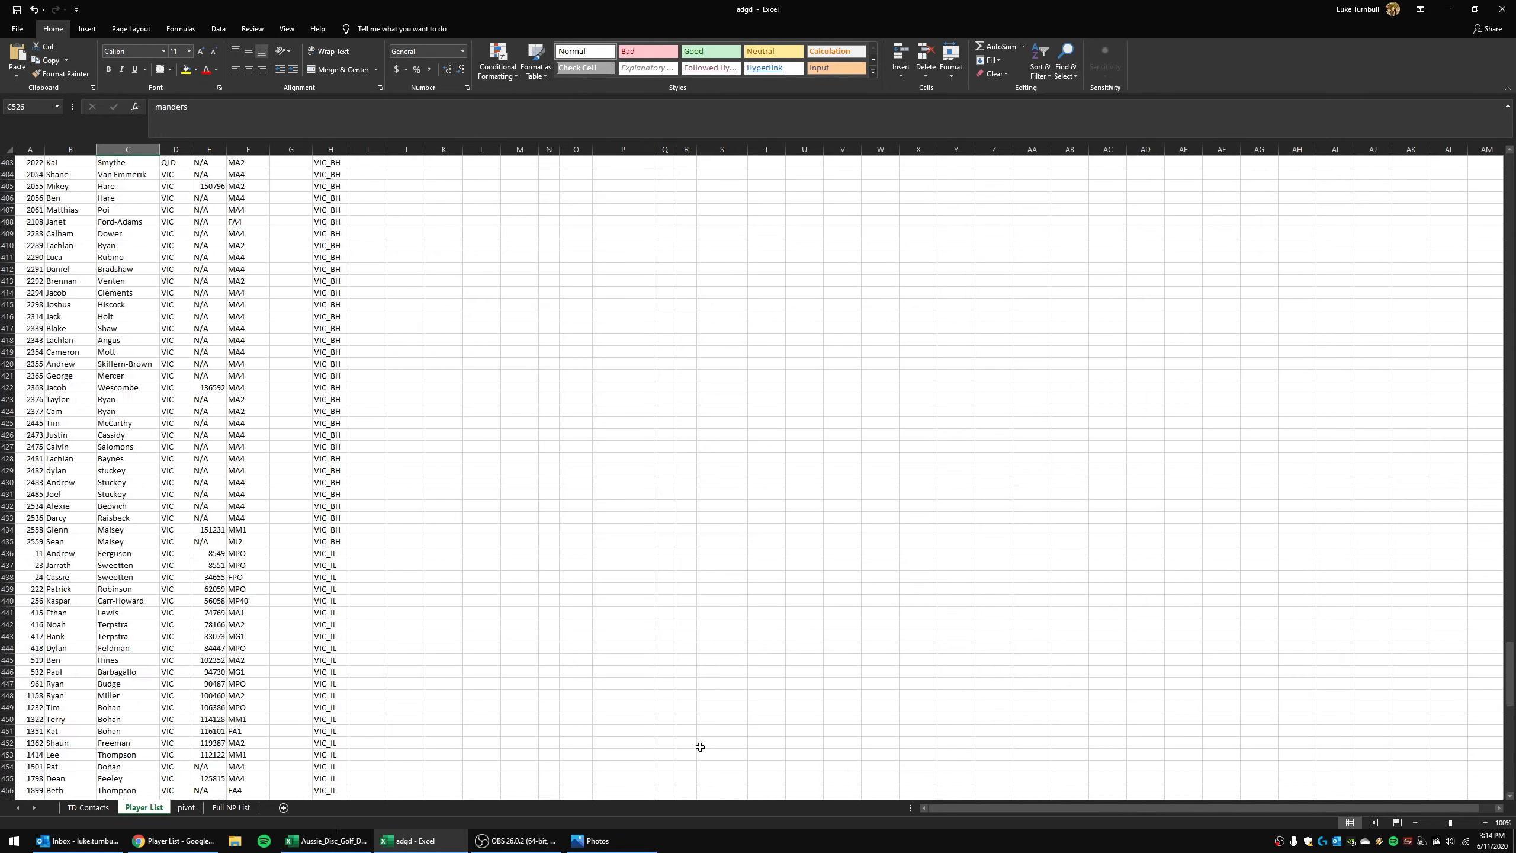
key("Left")
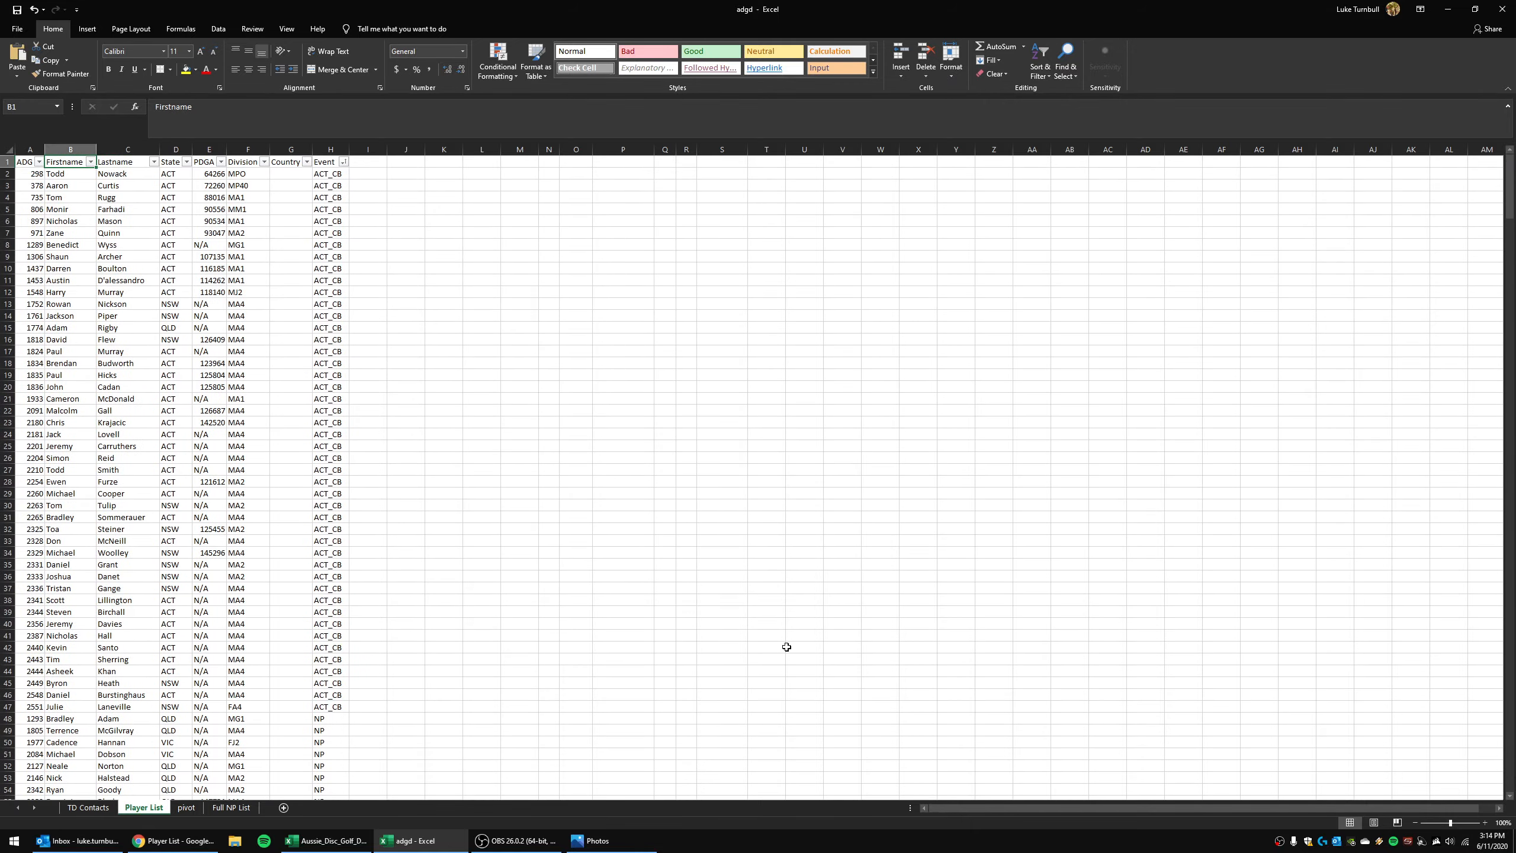
scroll(64, 260, "up", 8)
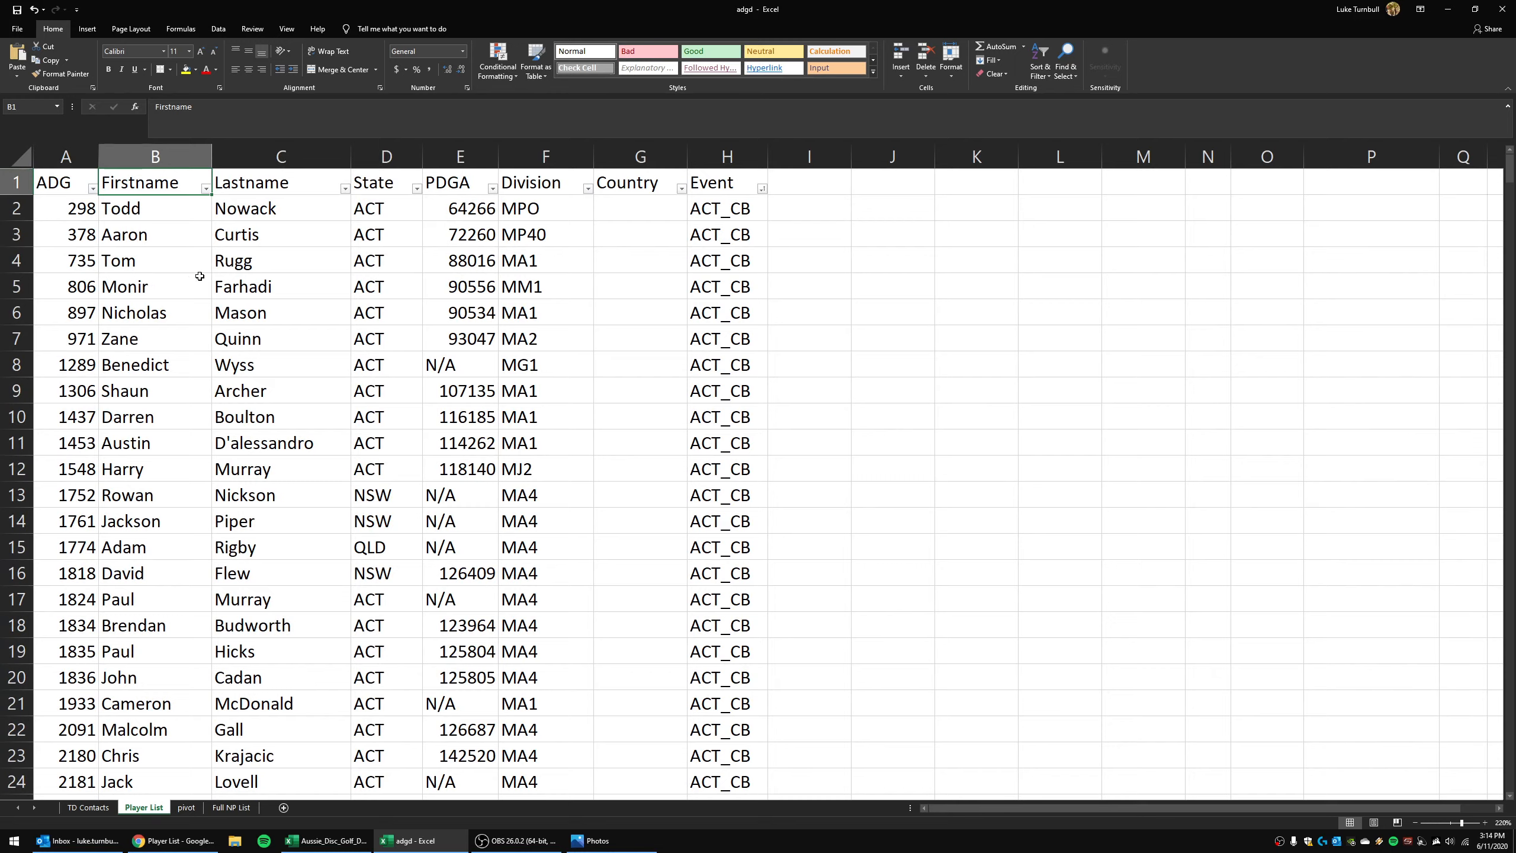
scroll(209, 284, "up", 3)
Step: Close the Aussie_Disc_Golf_Day (1) workbook without saving its changes
left_click(328, 840)
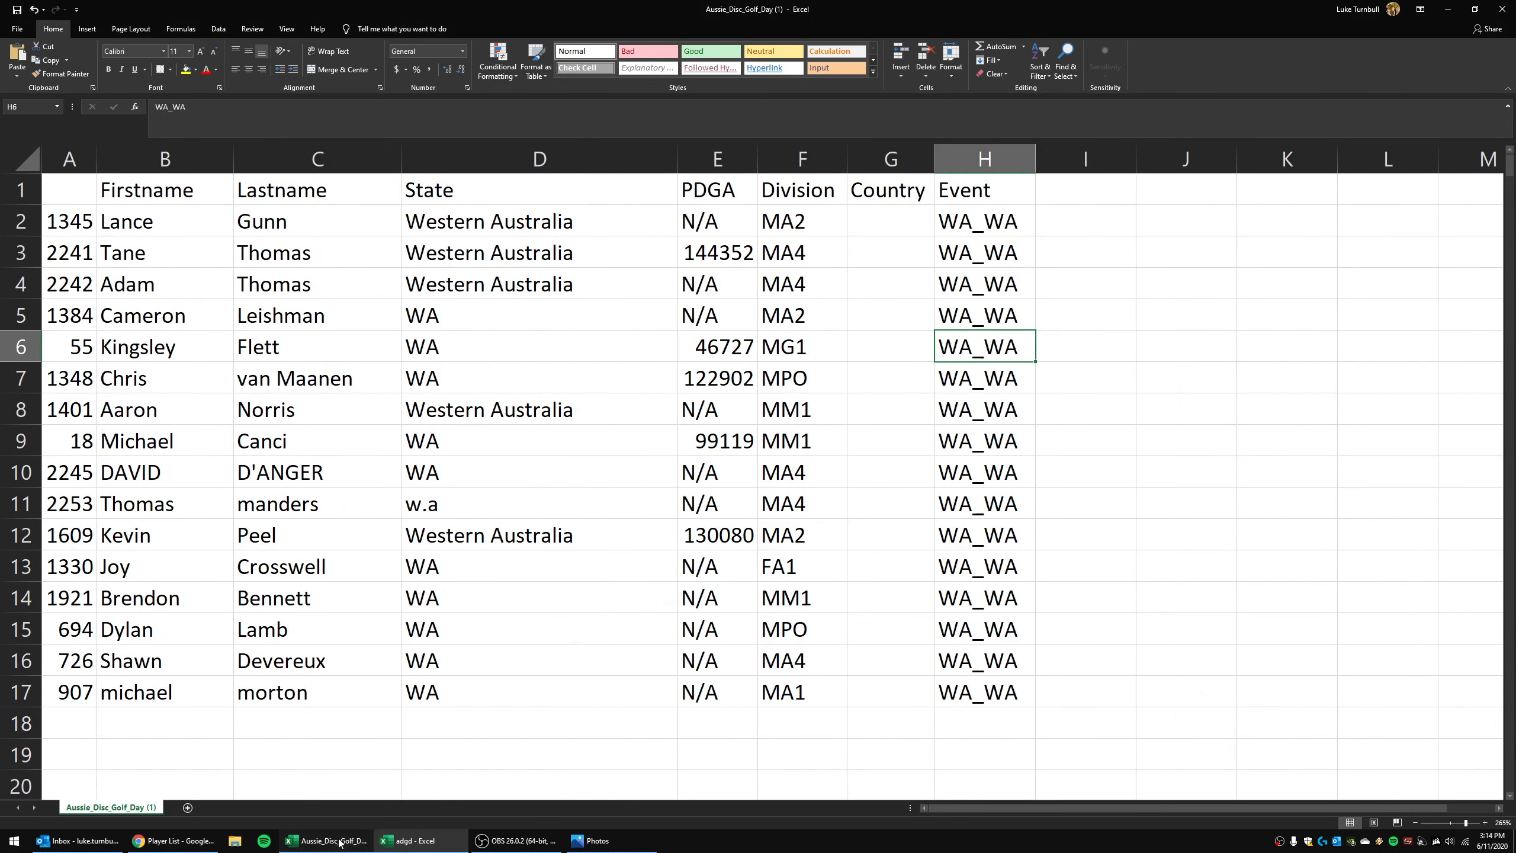
left_click(596, 367)
left_click(1502, 9)
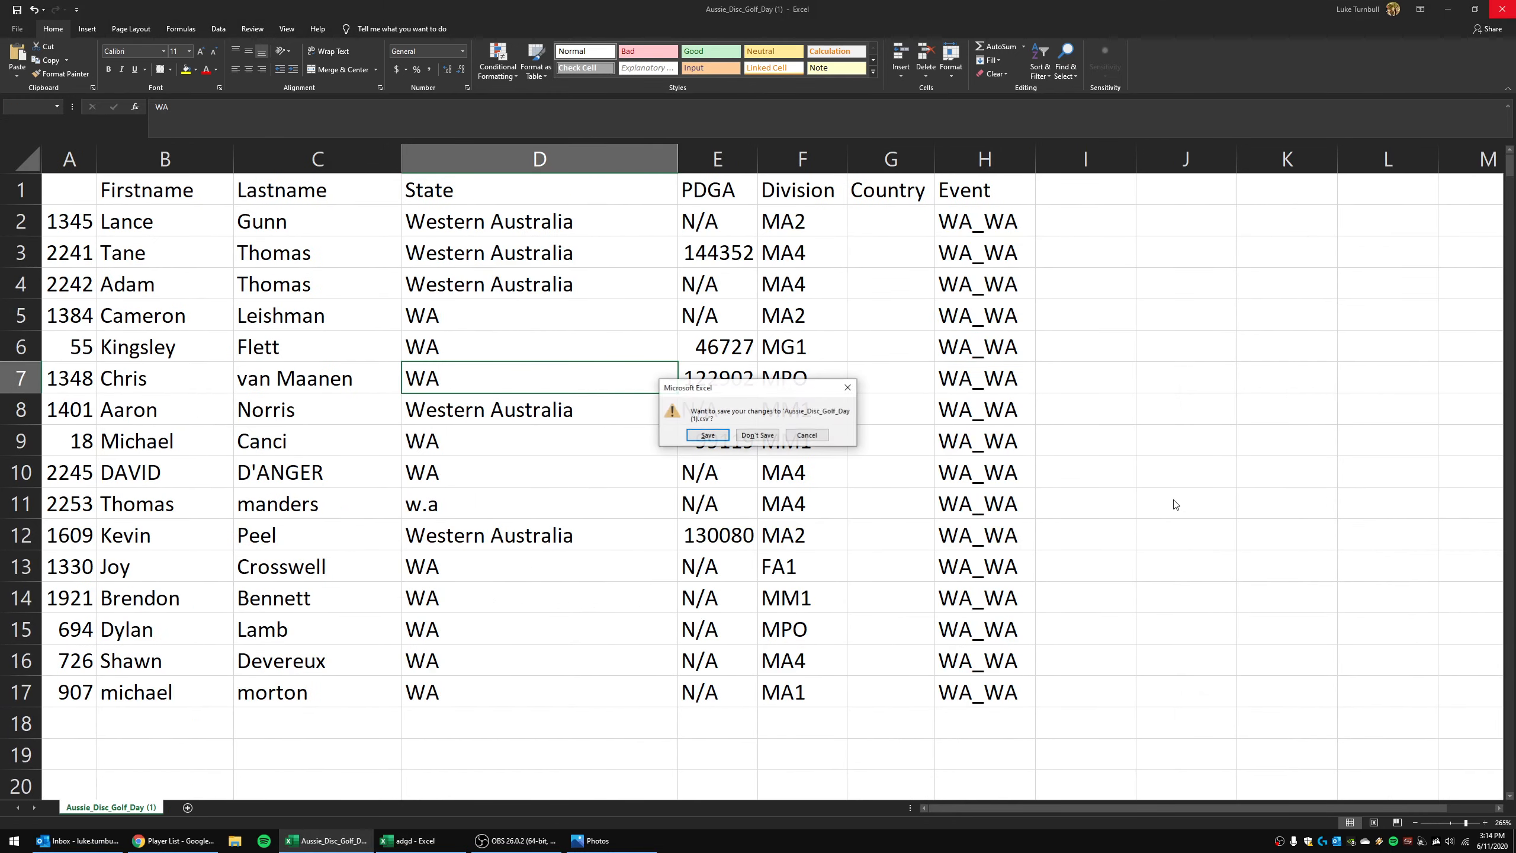
left_click(788, 435)
Step: Examine the PDGA column of the Player List sheet for N/A entries among the player rows
left_click(543, 441)
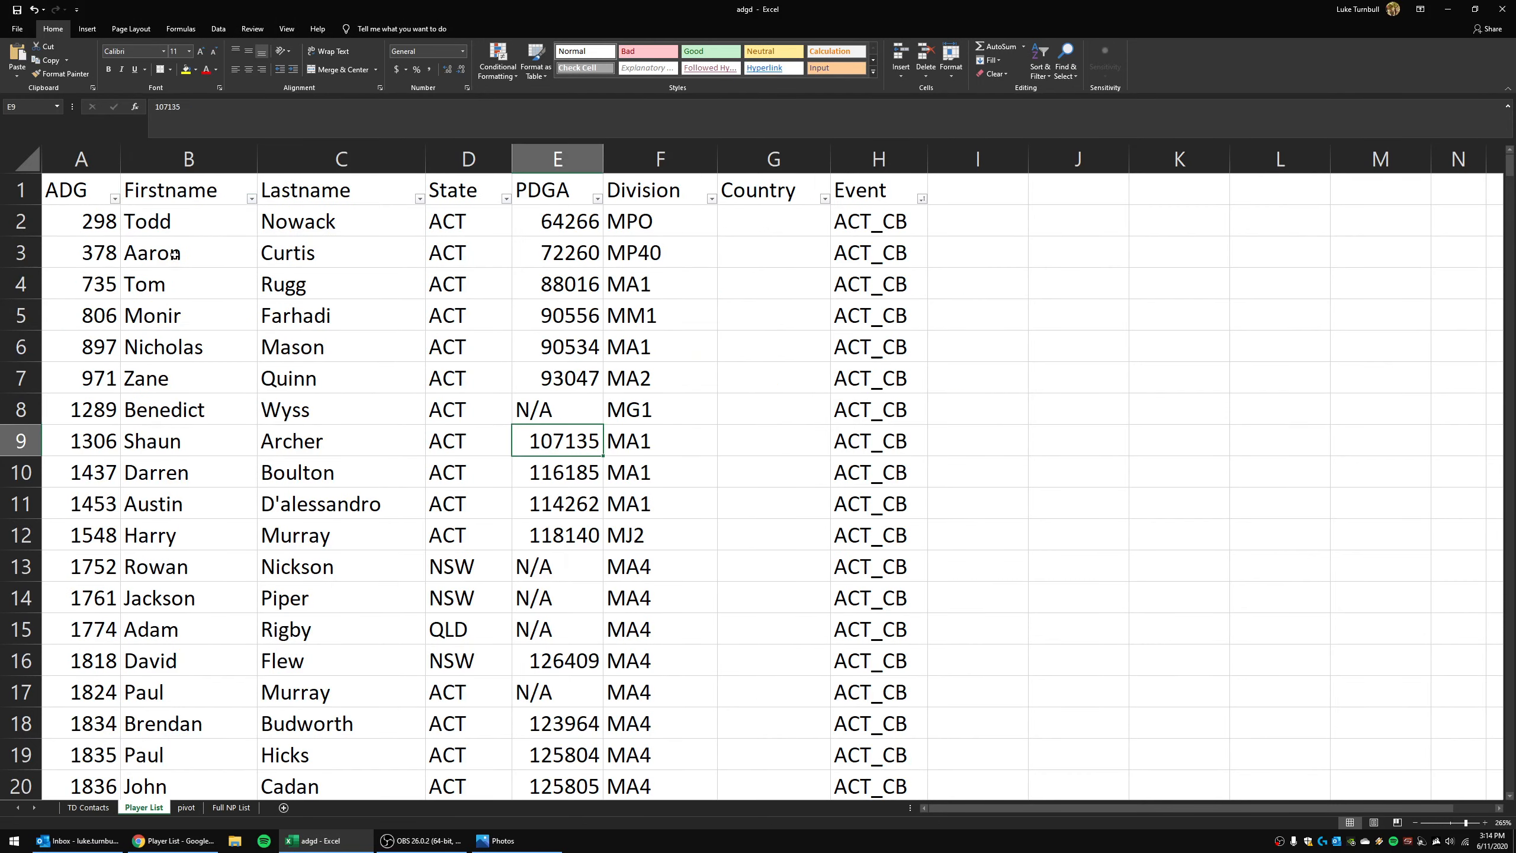
left_click(542, 411)
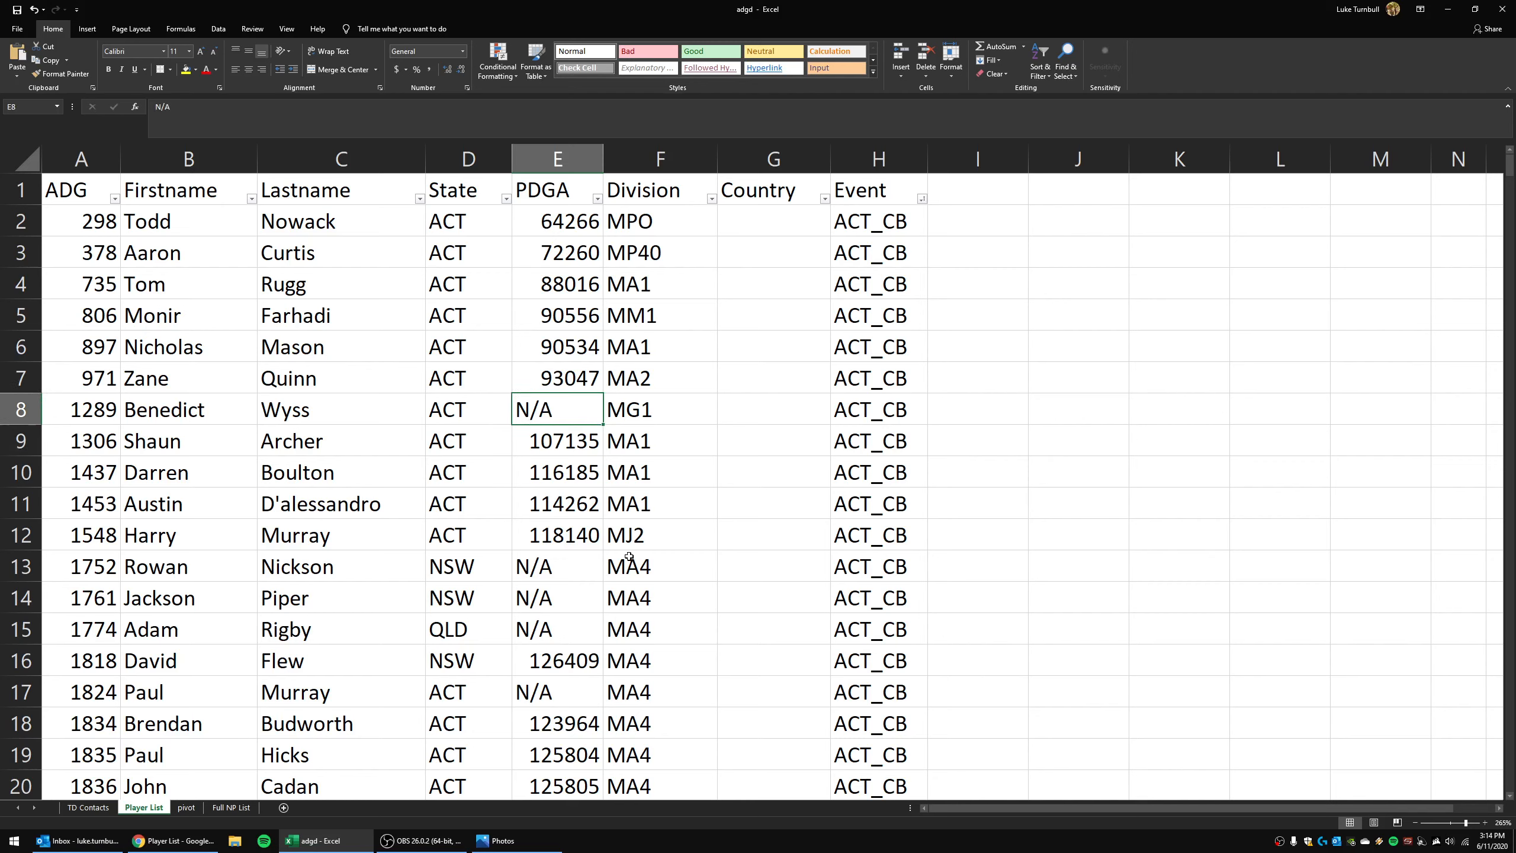
left_click(556, 166)
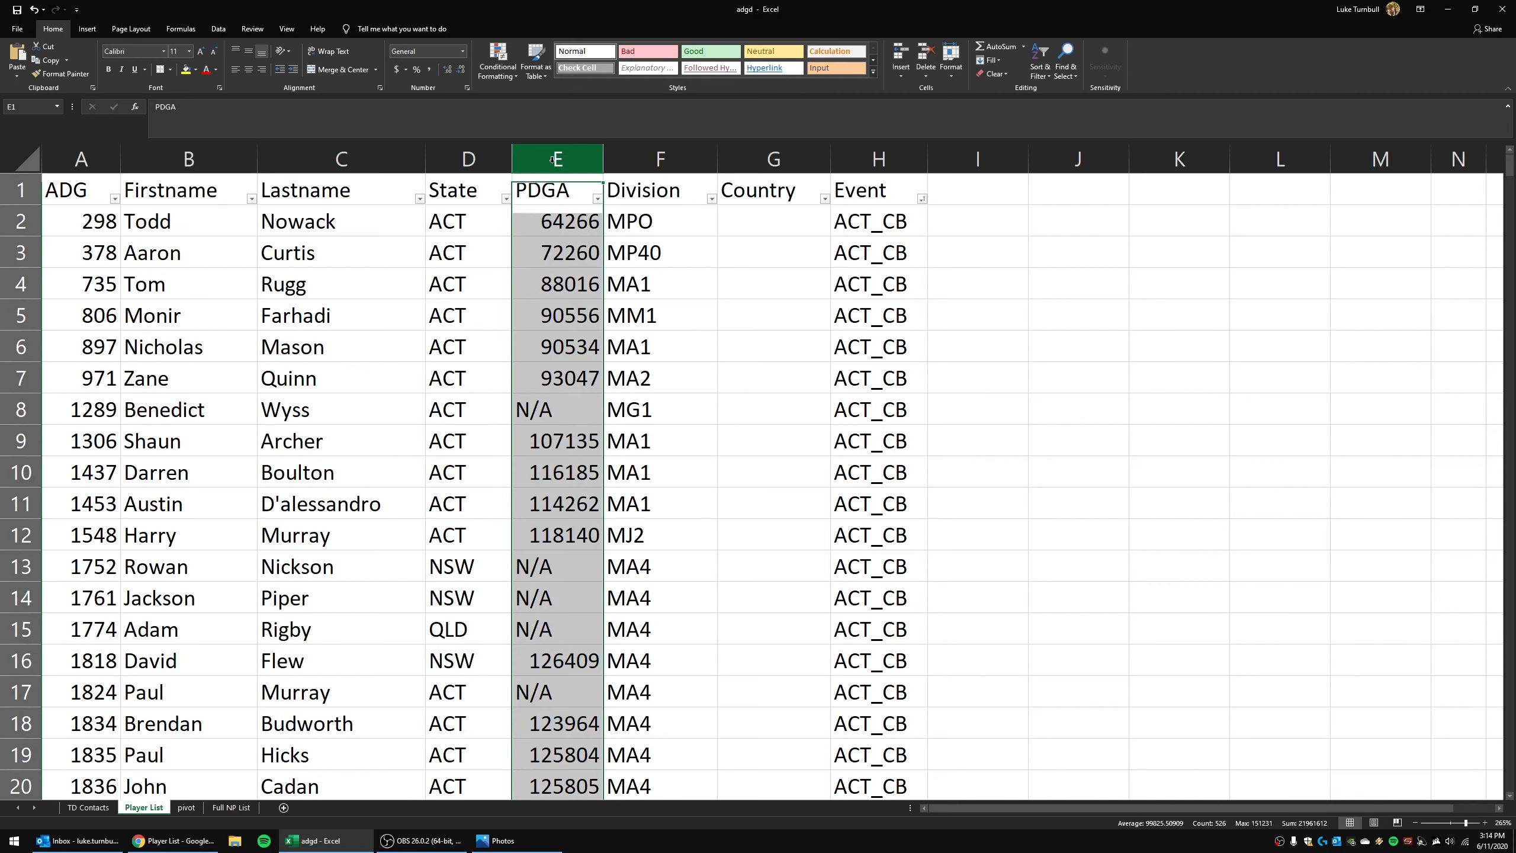
left_click(558, 418)
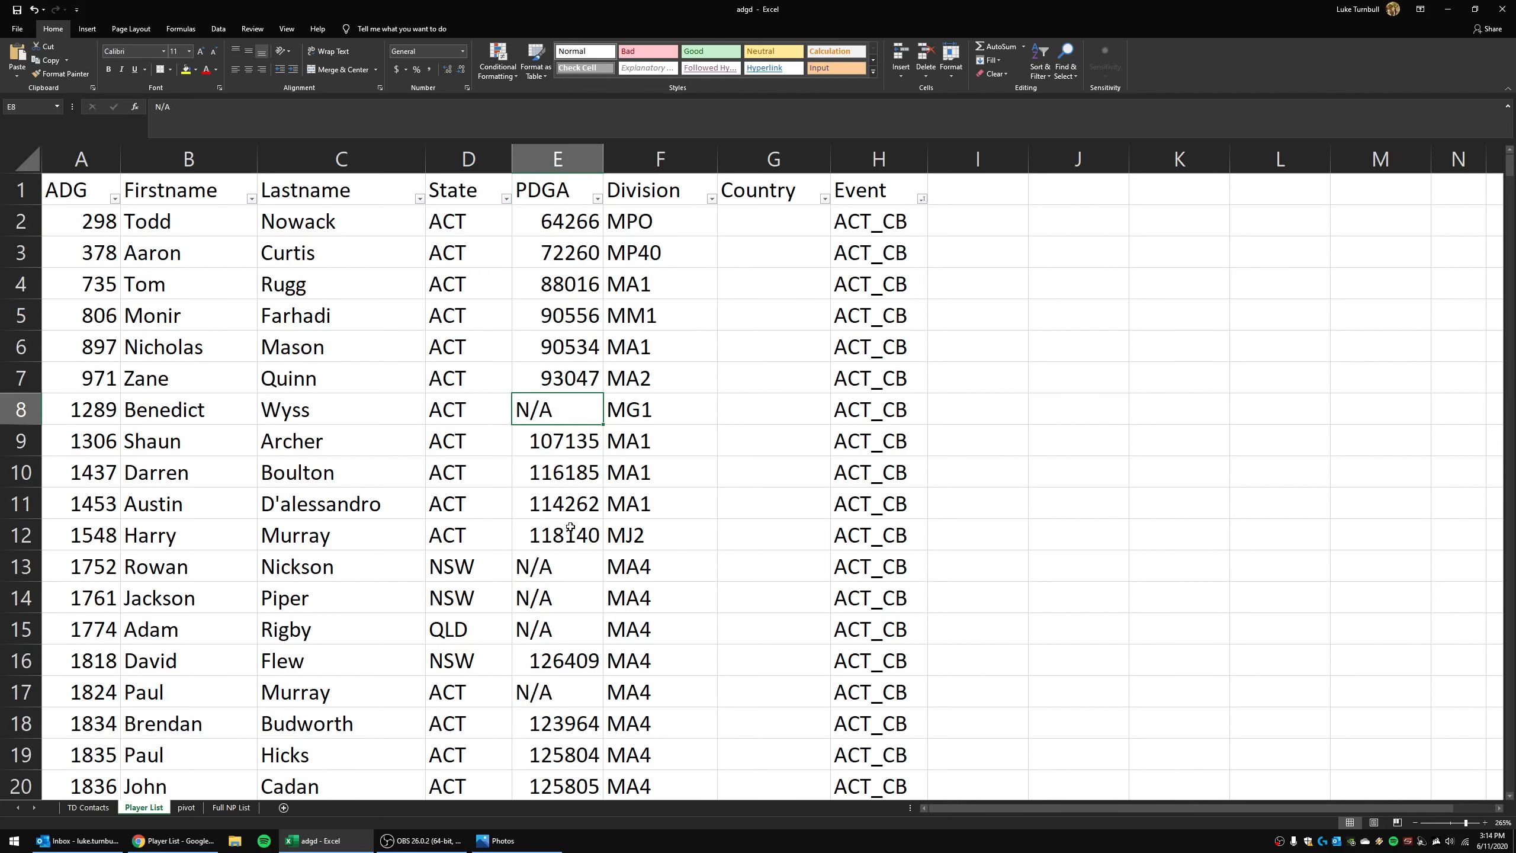
left_click(567, 146)
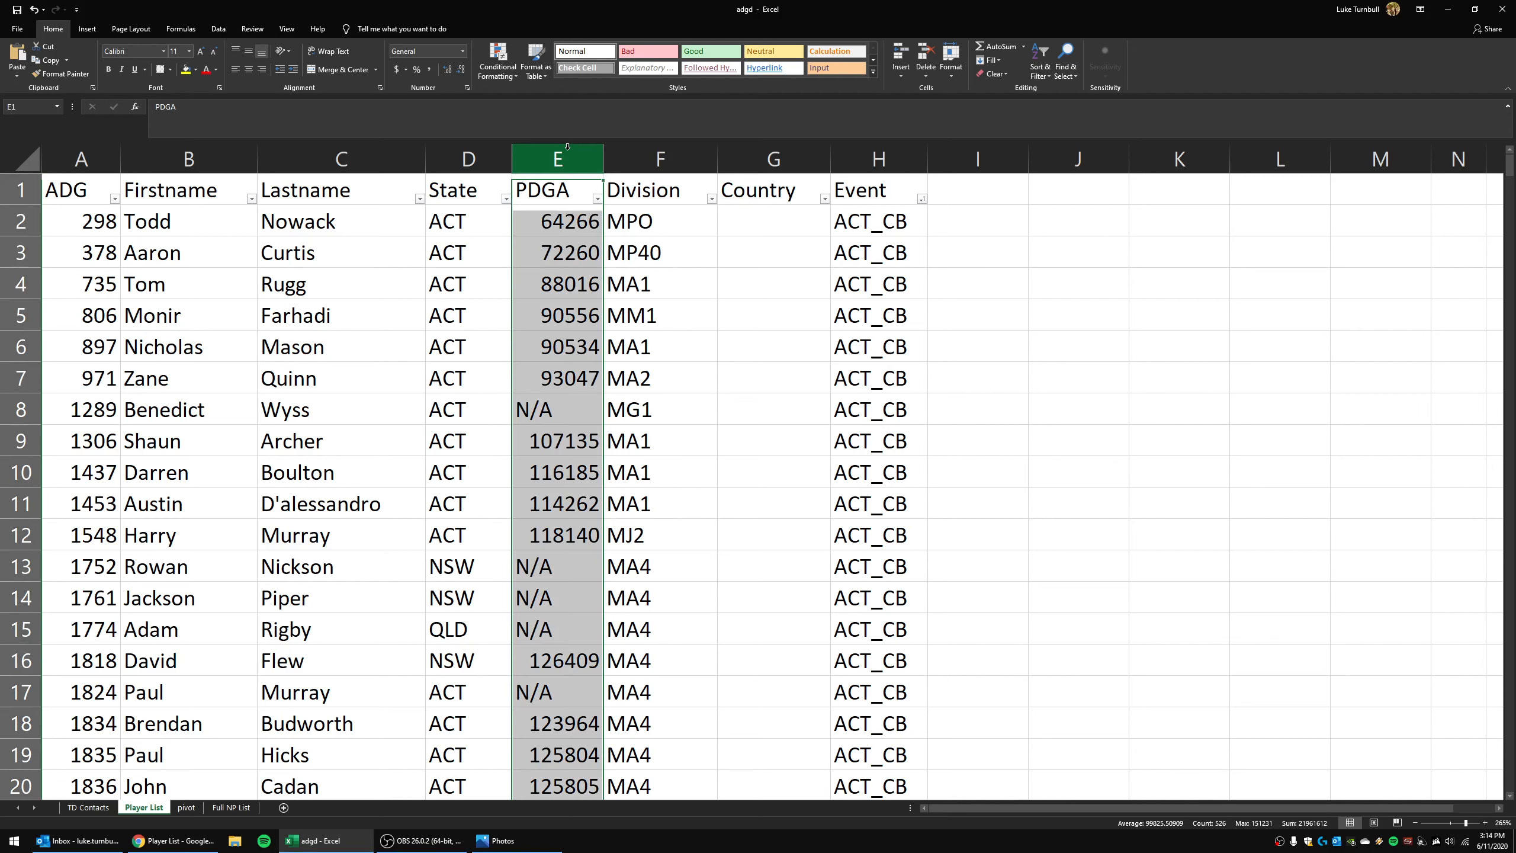
left_click(558, 409)
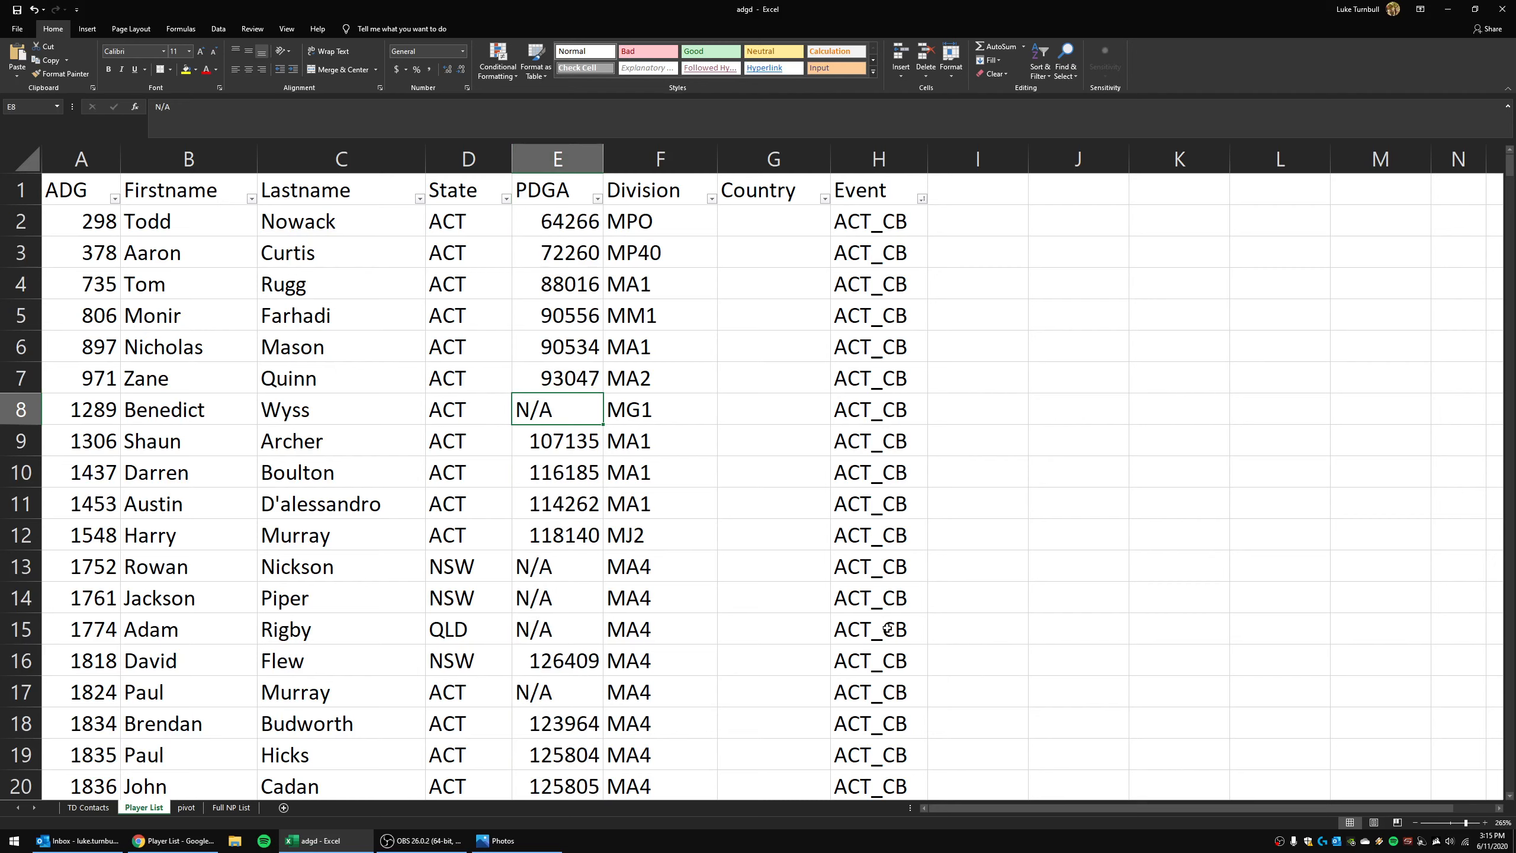
left_click_drag(888, 628, 44, 226)
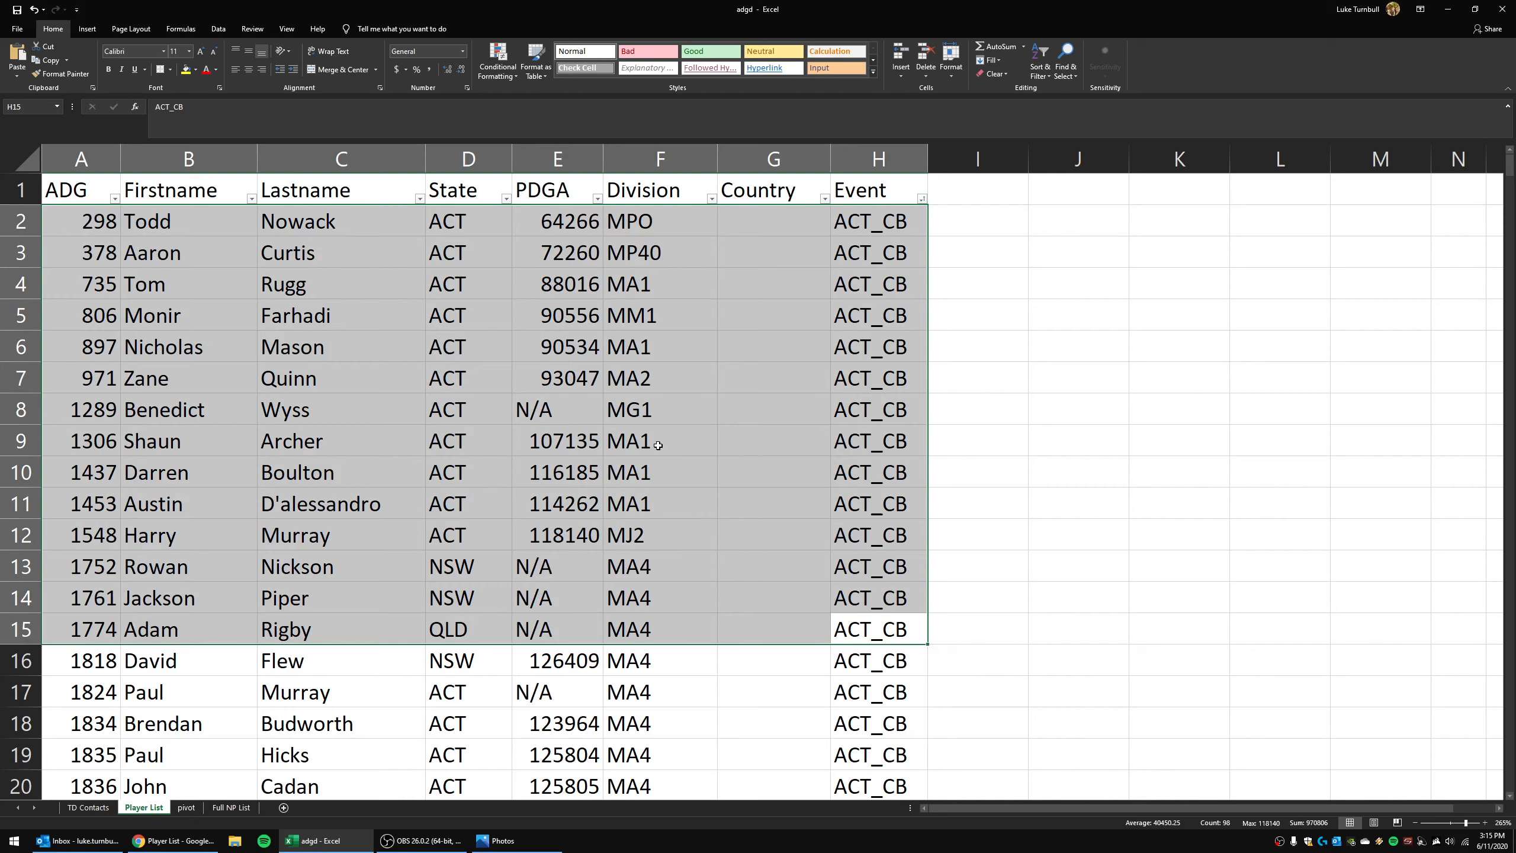
Step: Clear the N/A entries one by one from PDGA cells E8, E13, E14 and E15
left_click(553, 407)
key("Delete")
left_click(562, 573)
key("Delete")
left_click(572, 597)
key("Delete")
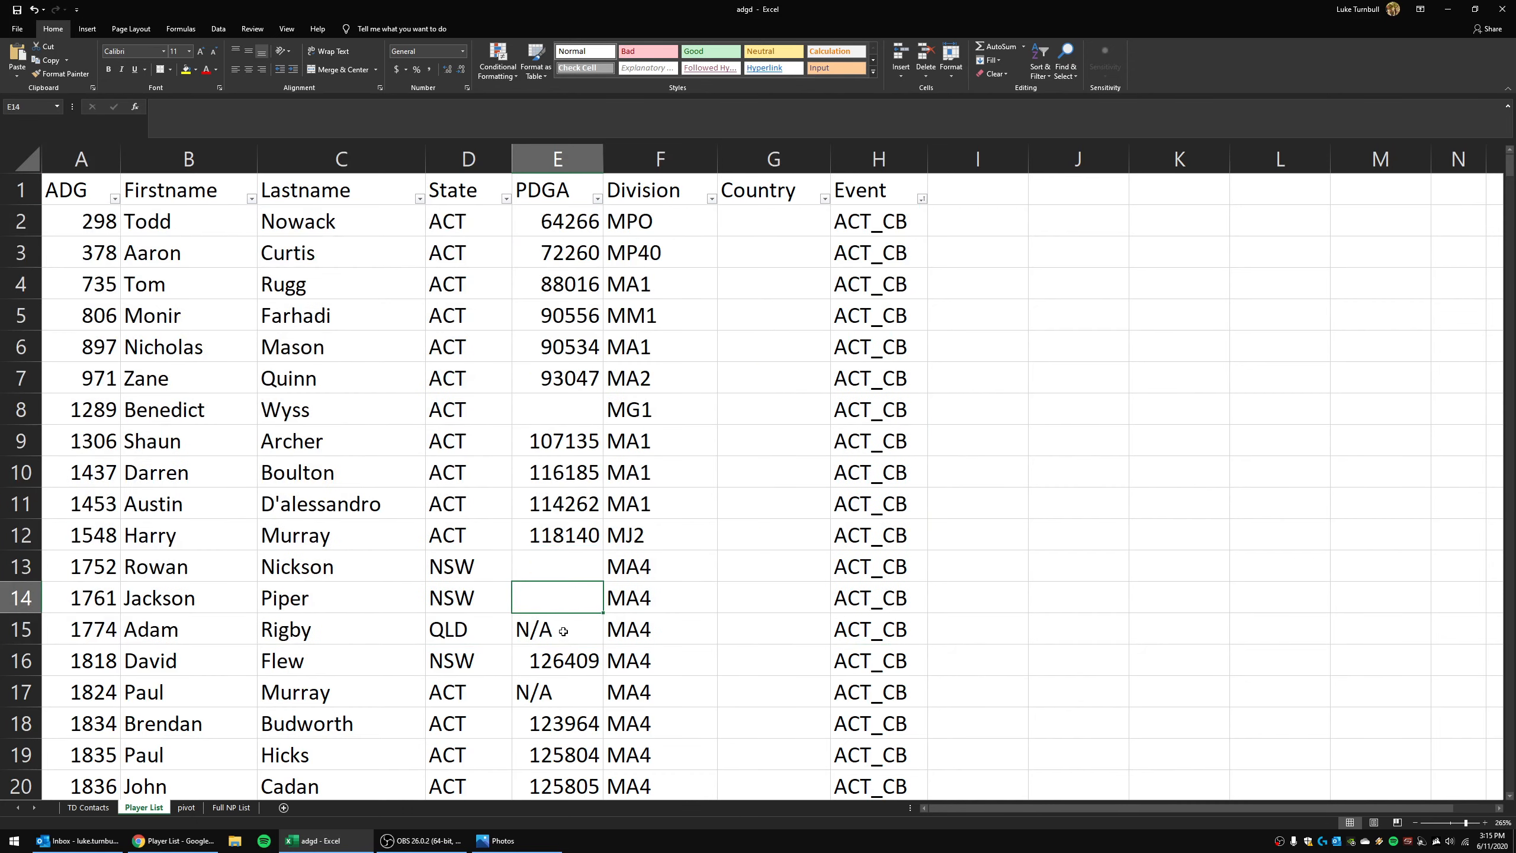
left_click(563, 631)
key("Delete")
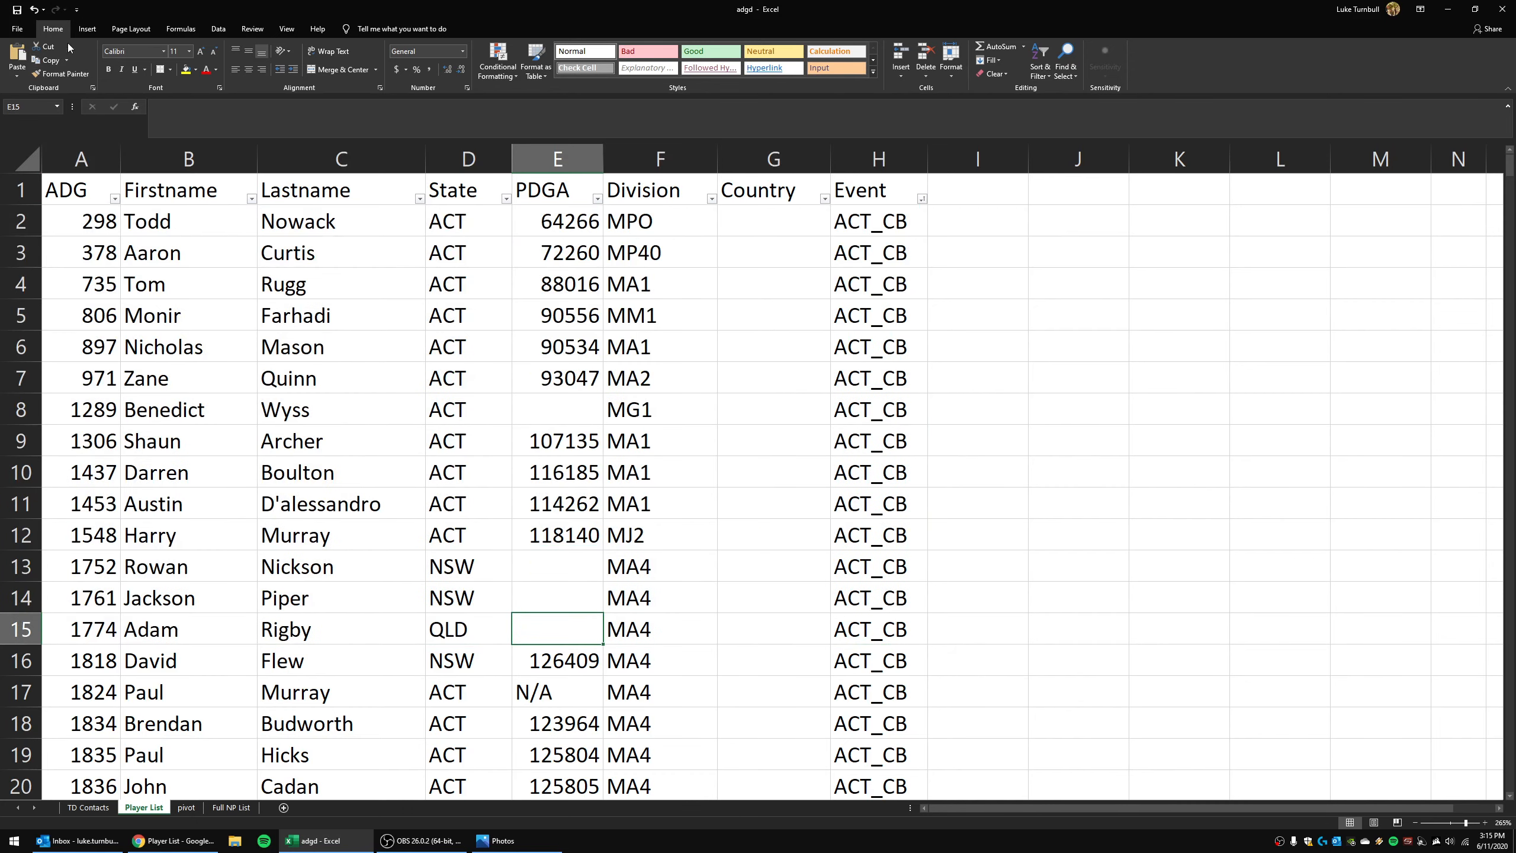
Step: Undo the four single-cell deletions in the PDGA column
left_click(34, 9)
left_click(34, 10)
left_click(33, 9)
left_click(33, 9)
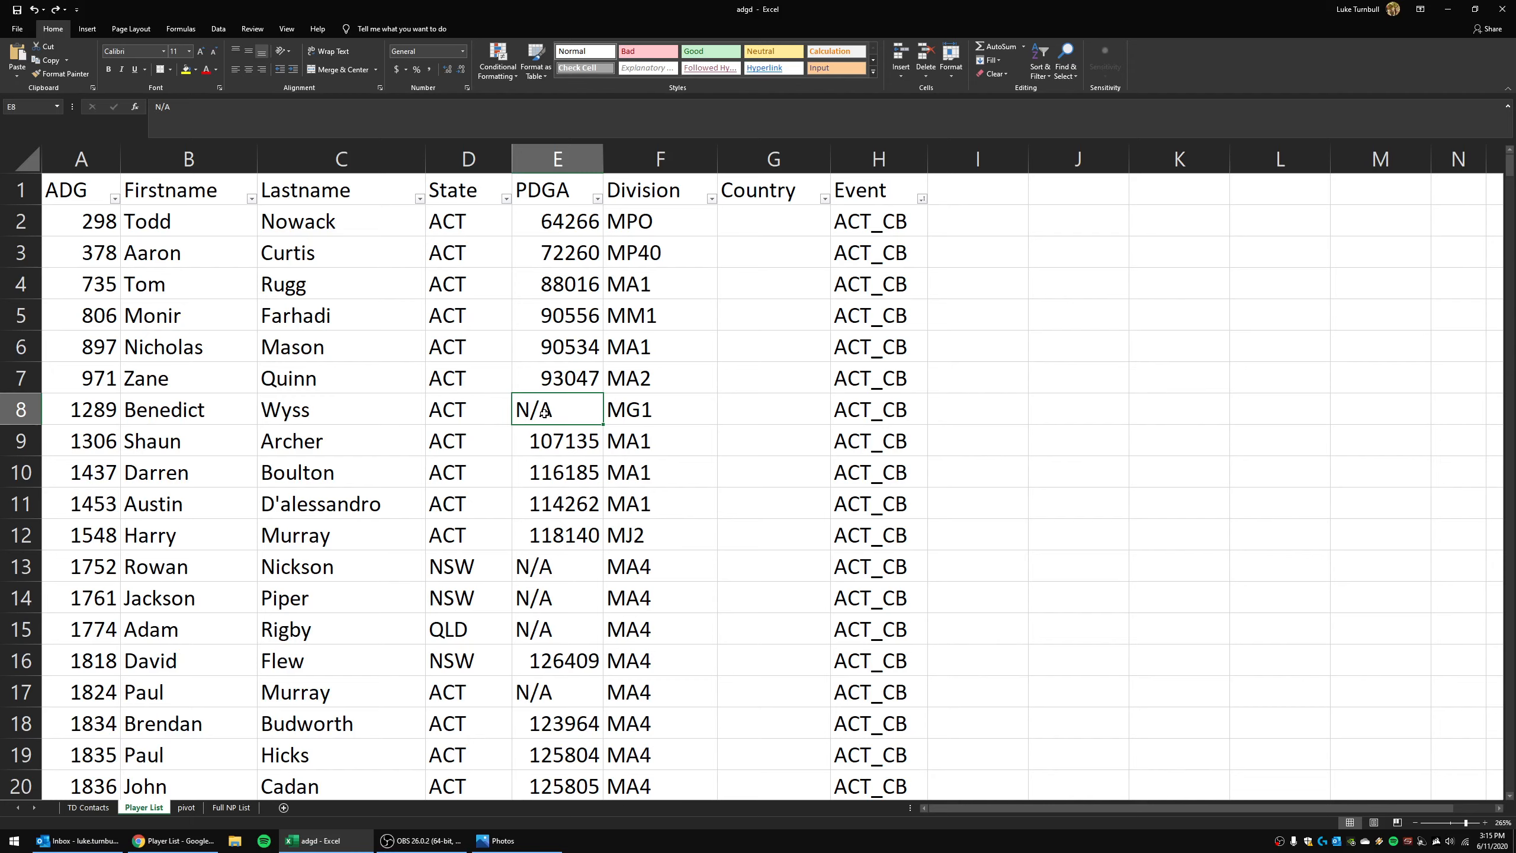
Step: Replace all N/A entries in the PDGA column with blanks using Find and Replace, and close the dialog
left_click(591, 535)
left_click(564, 565)
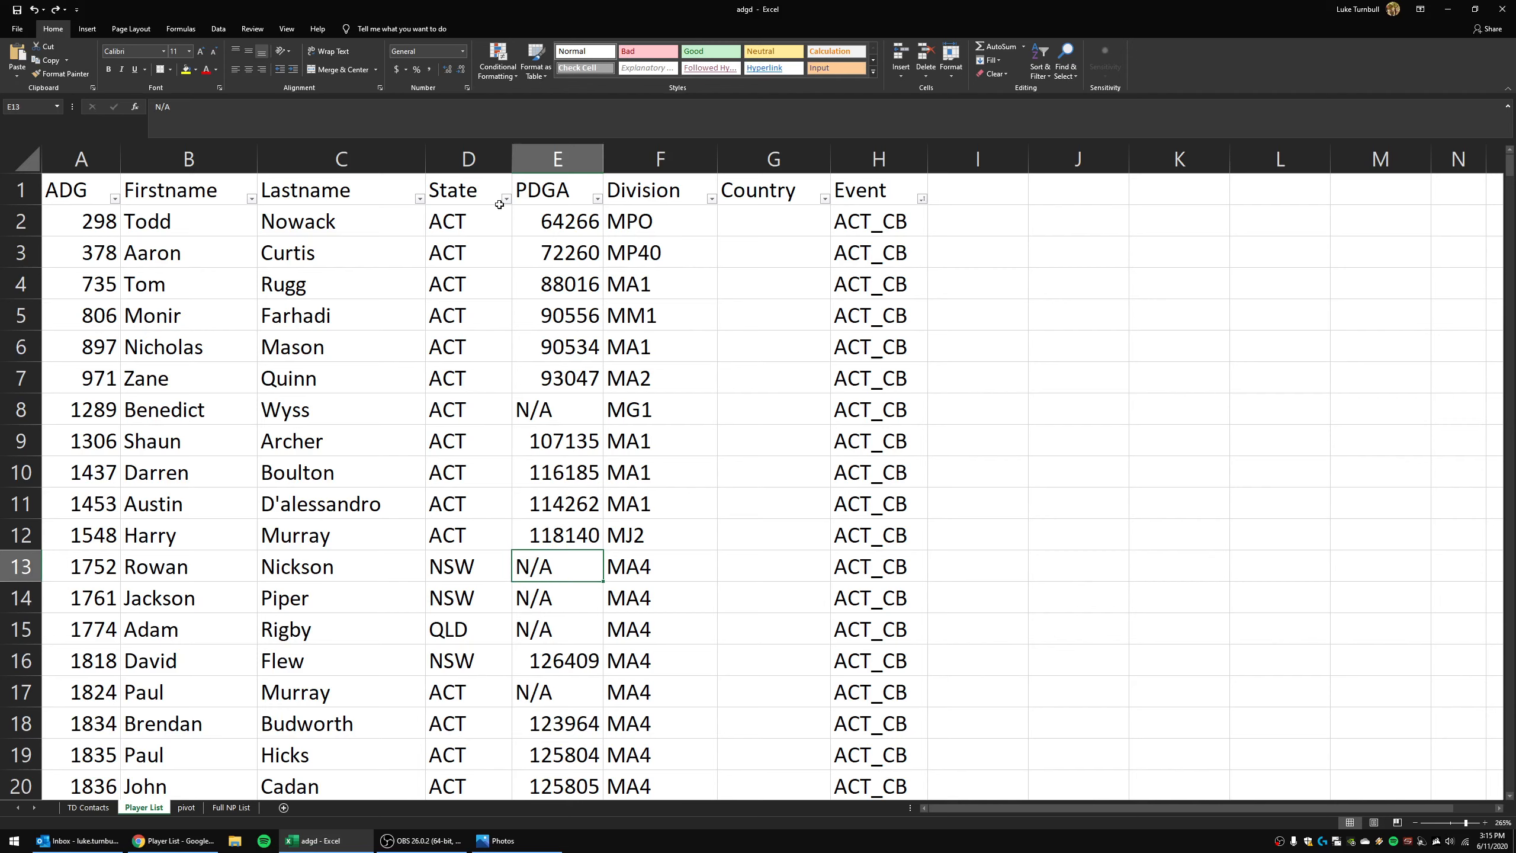
left_click(573, 410)
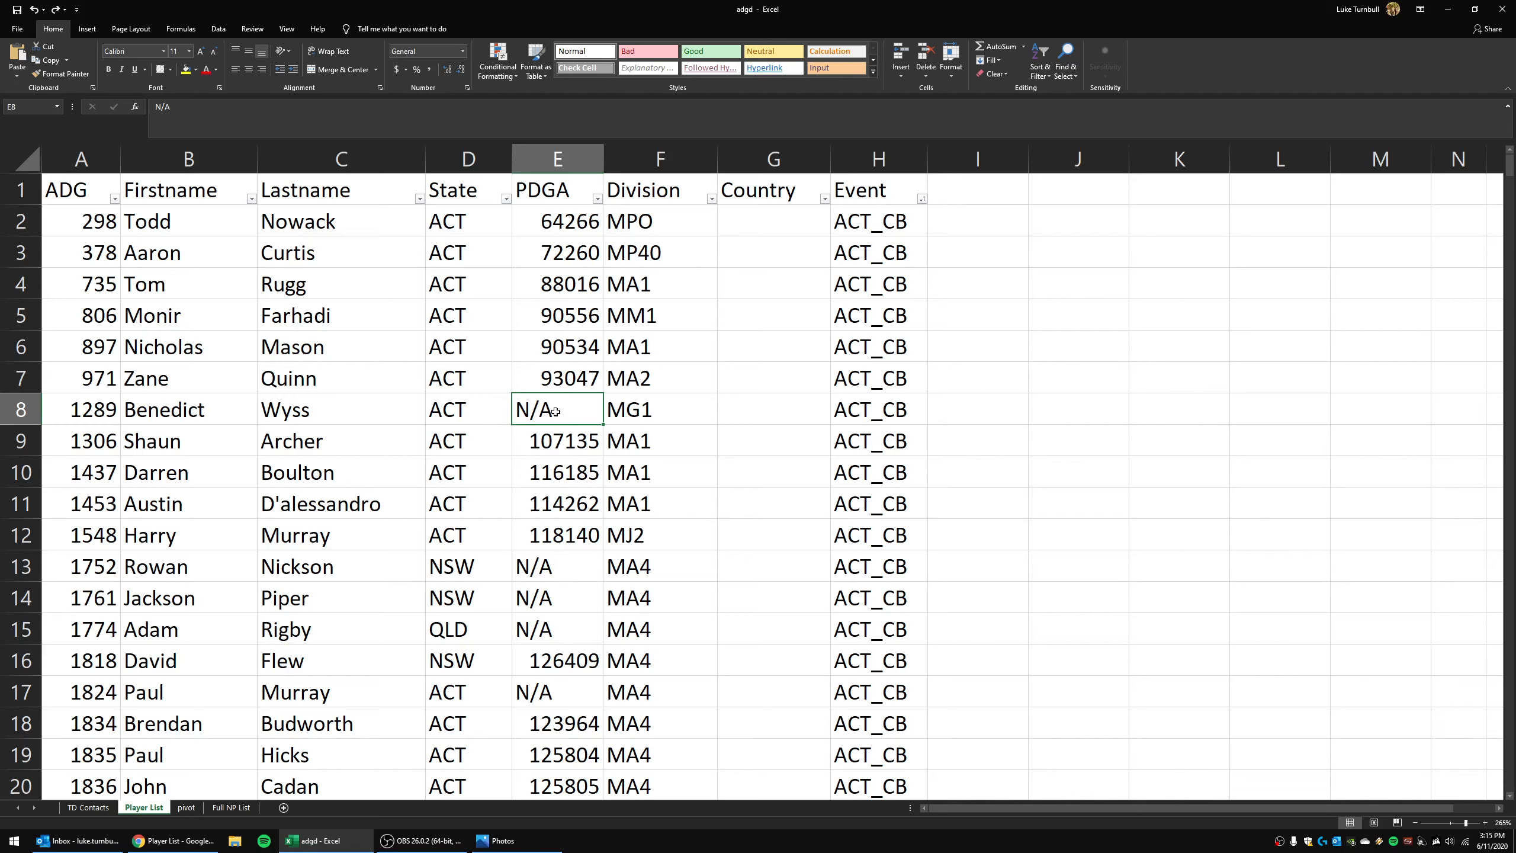
key("ctrl+c")
left_click(553, 158)
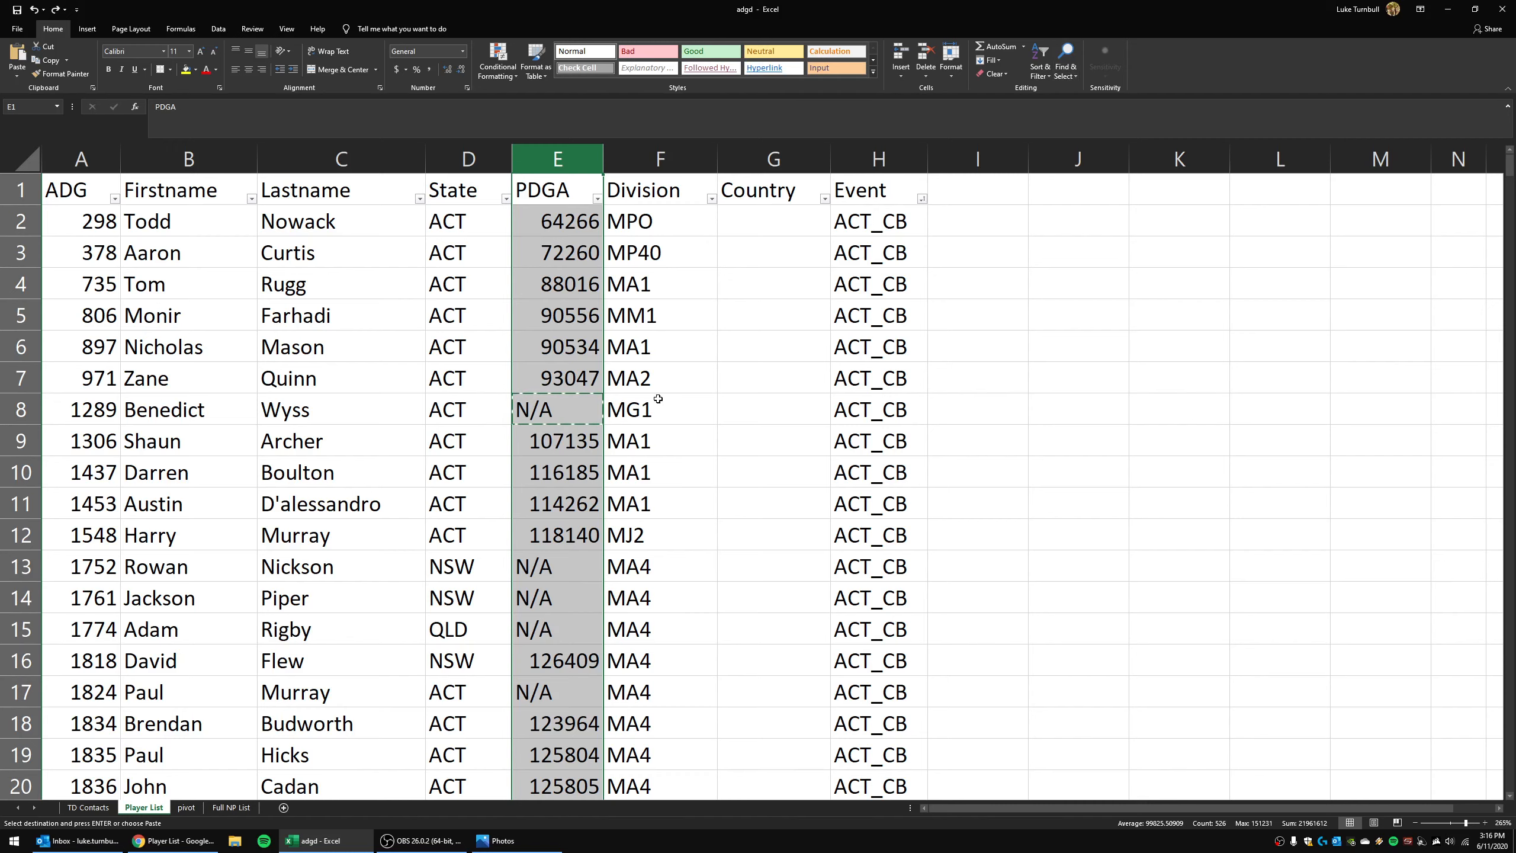
key("ctrl+f")
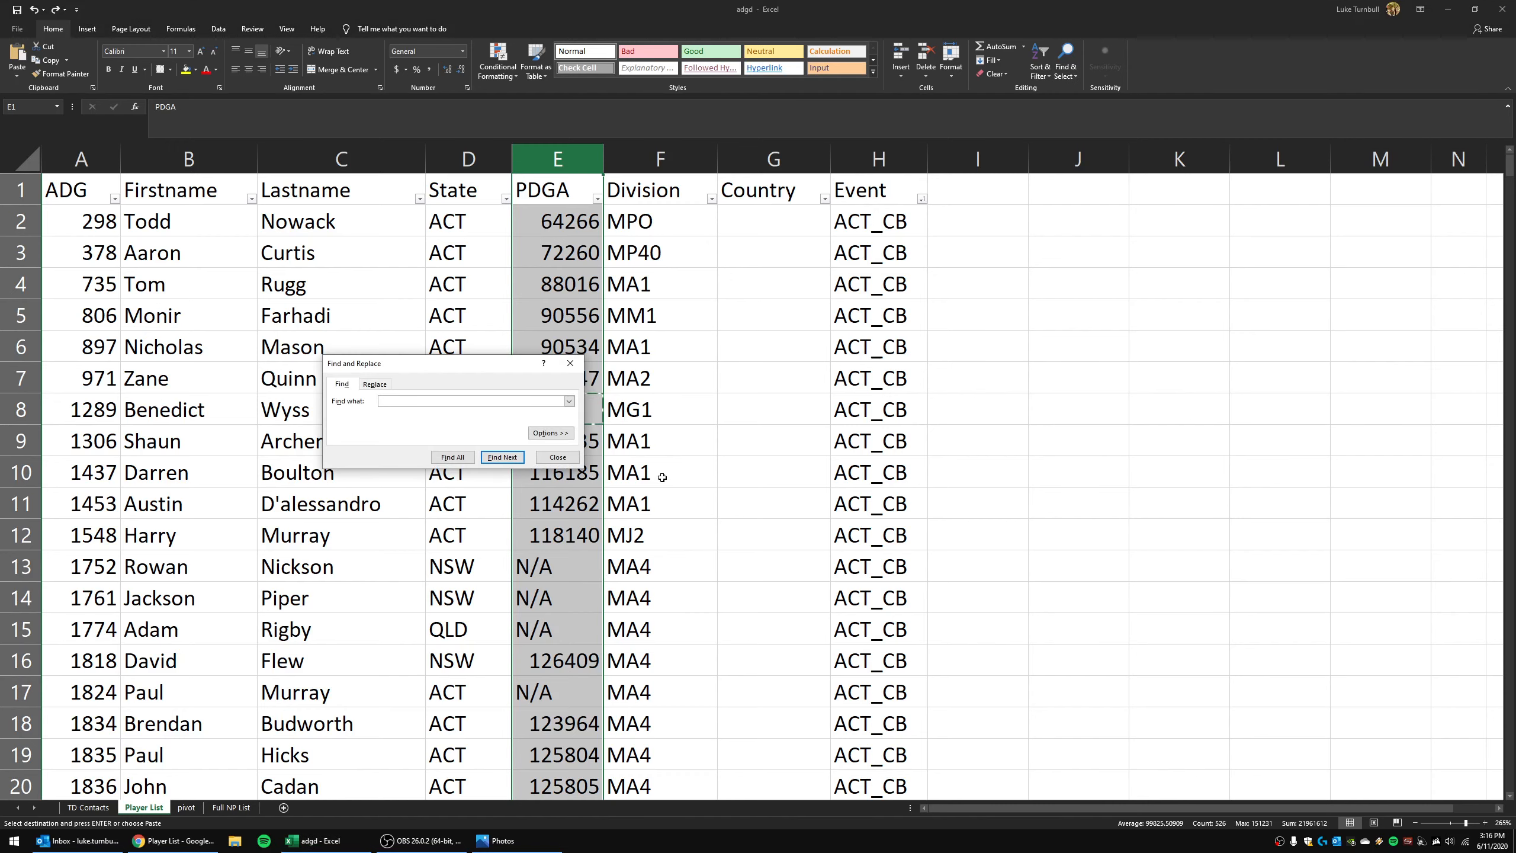
type("N/A")
left_click(372, 384)
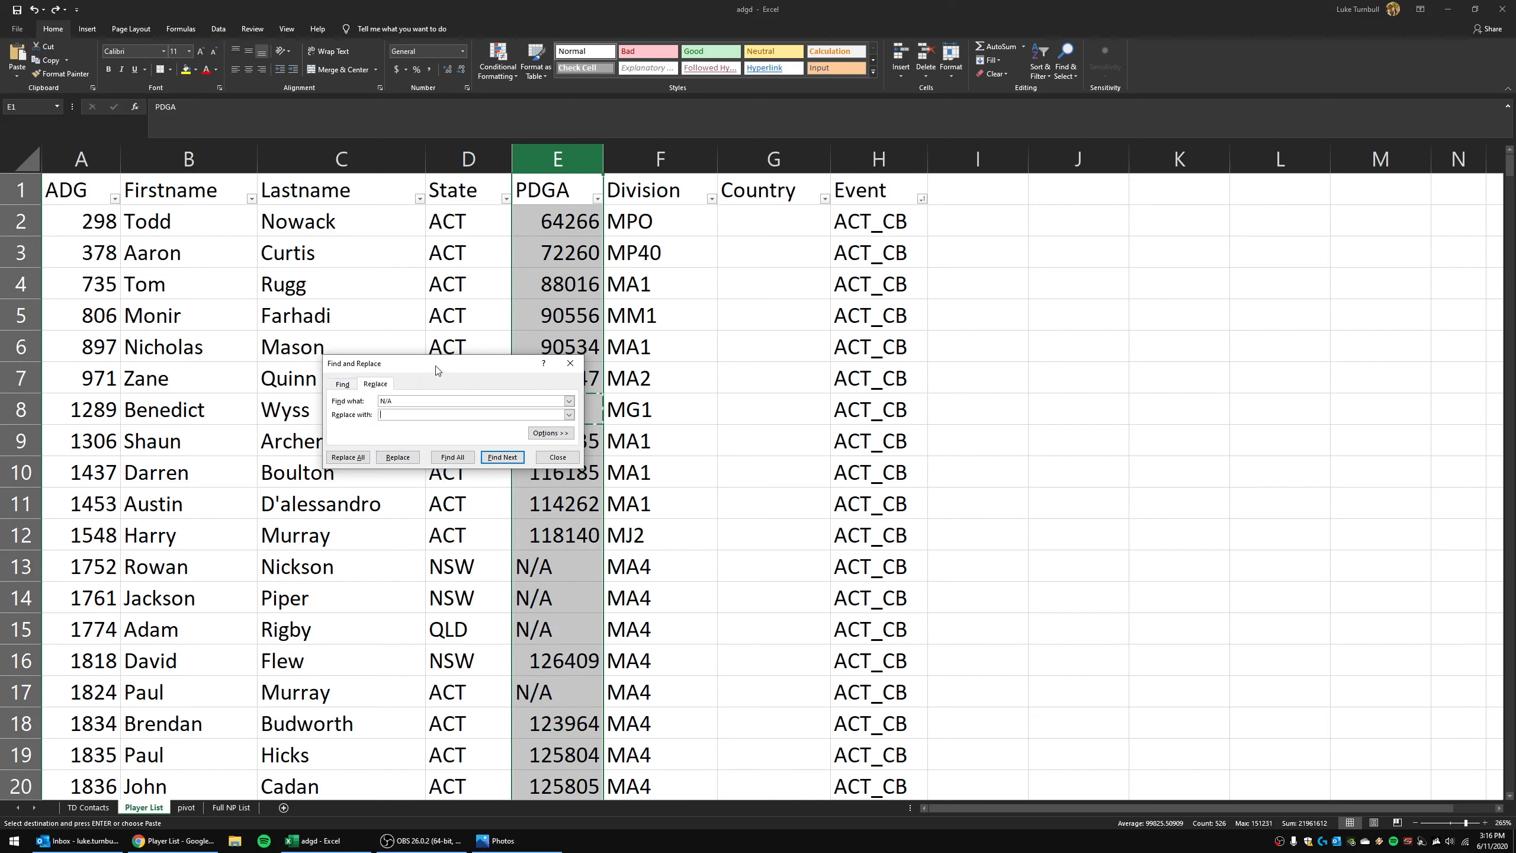
left_click_drag(436, 370, 265, 298)
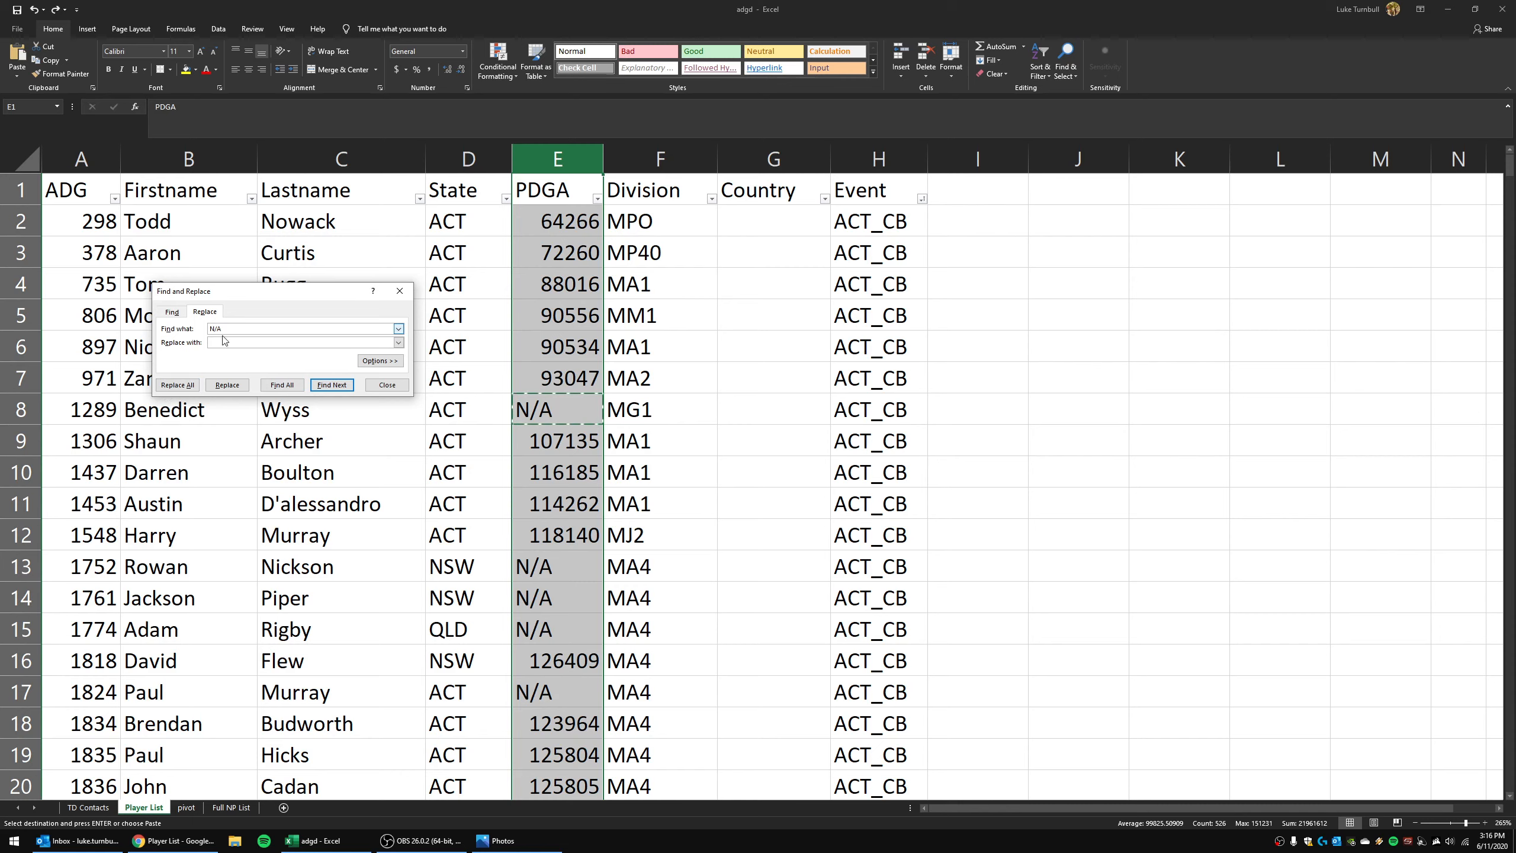
left_click(184, 385)
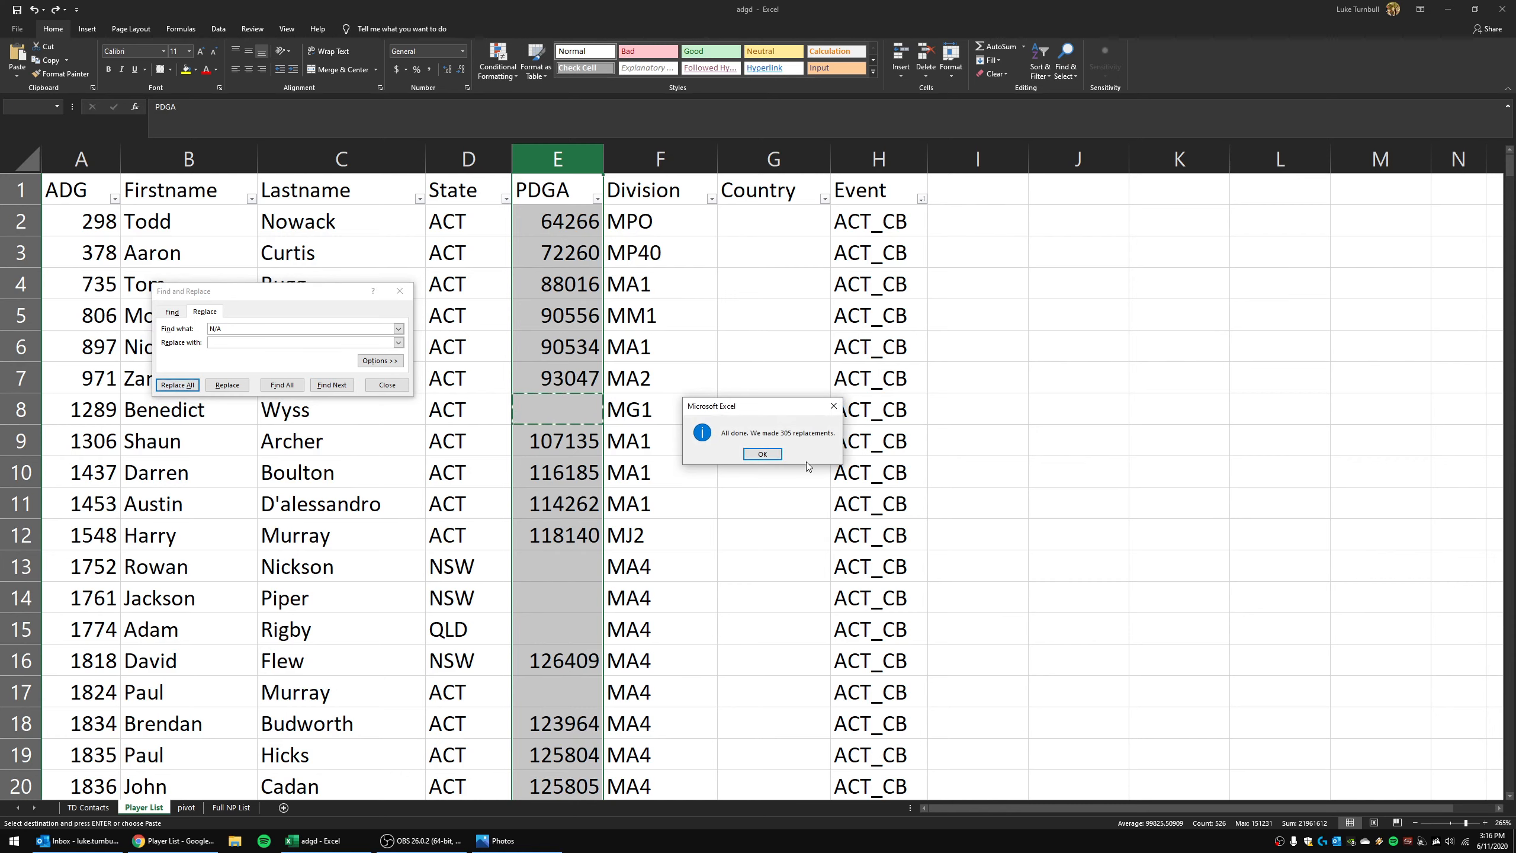
left_click(765, 454)
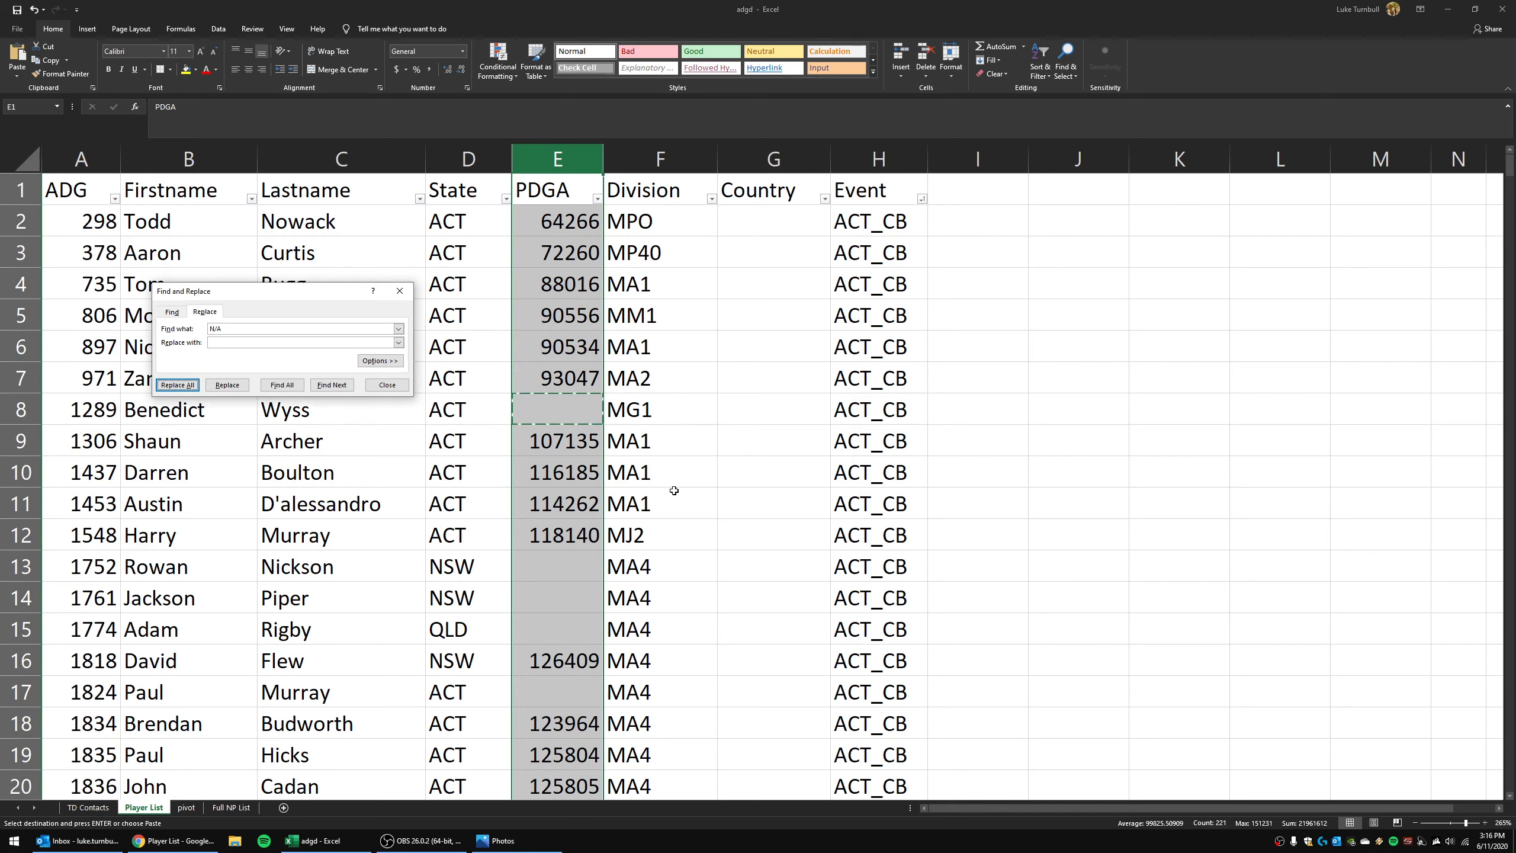
left_click(397, 388)
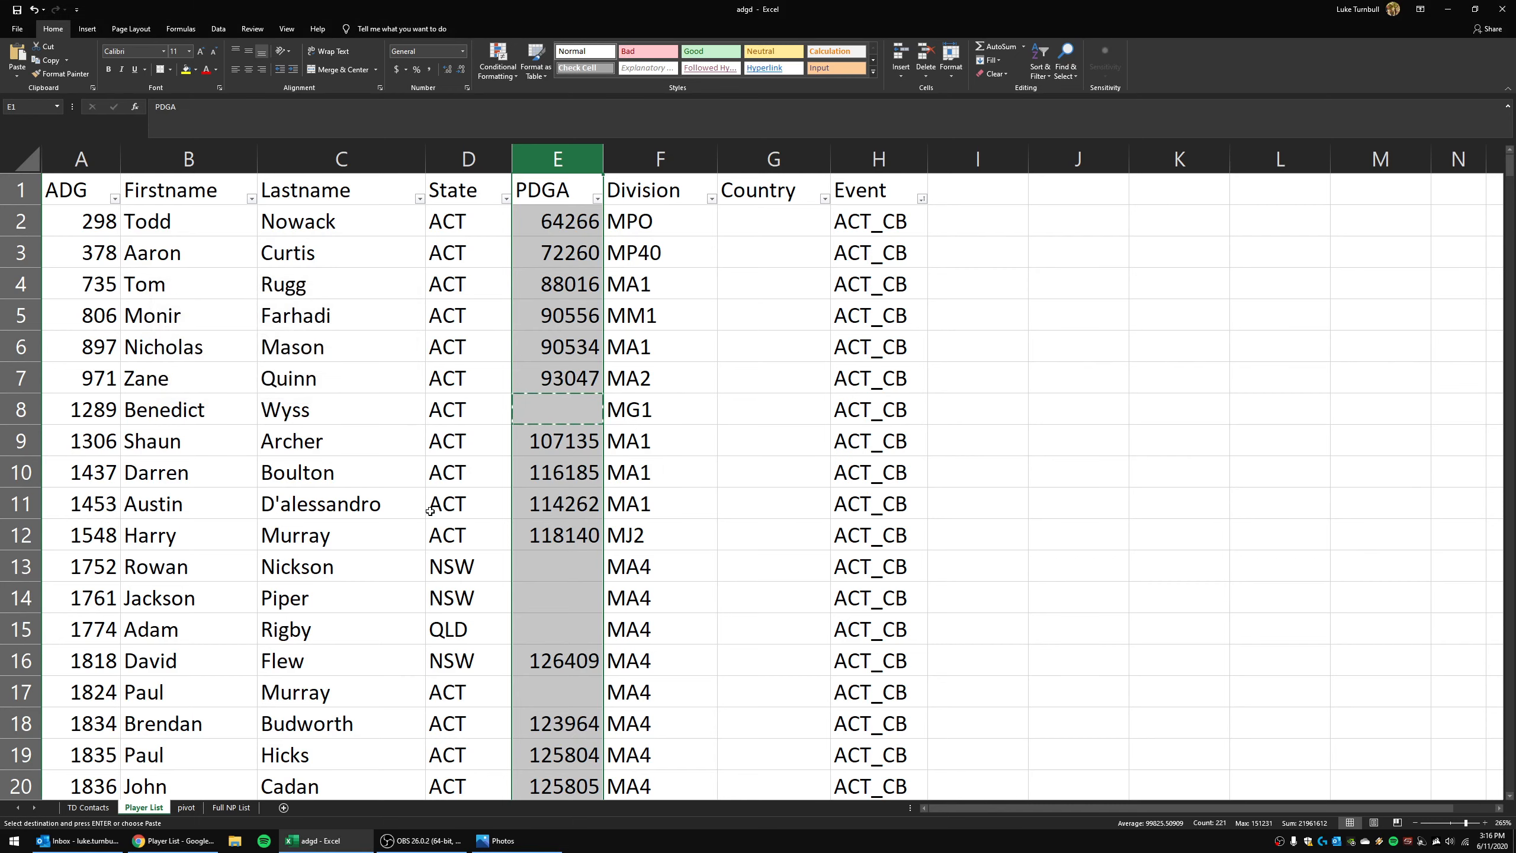
left_click(468, 504)
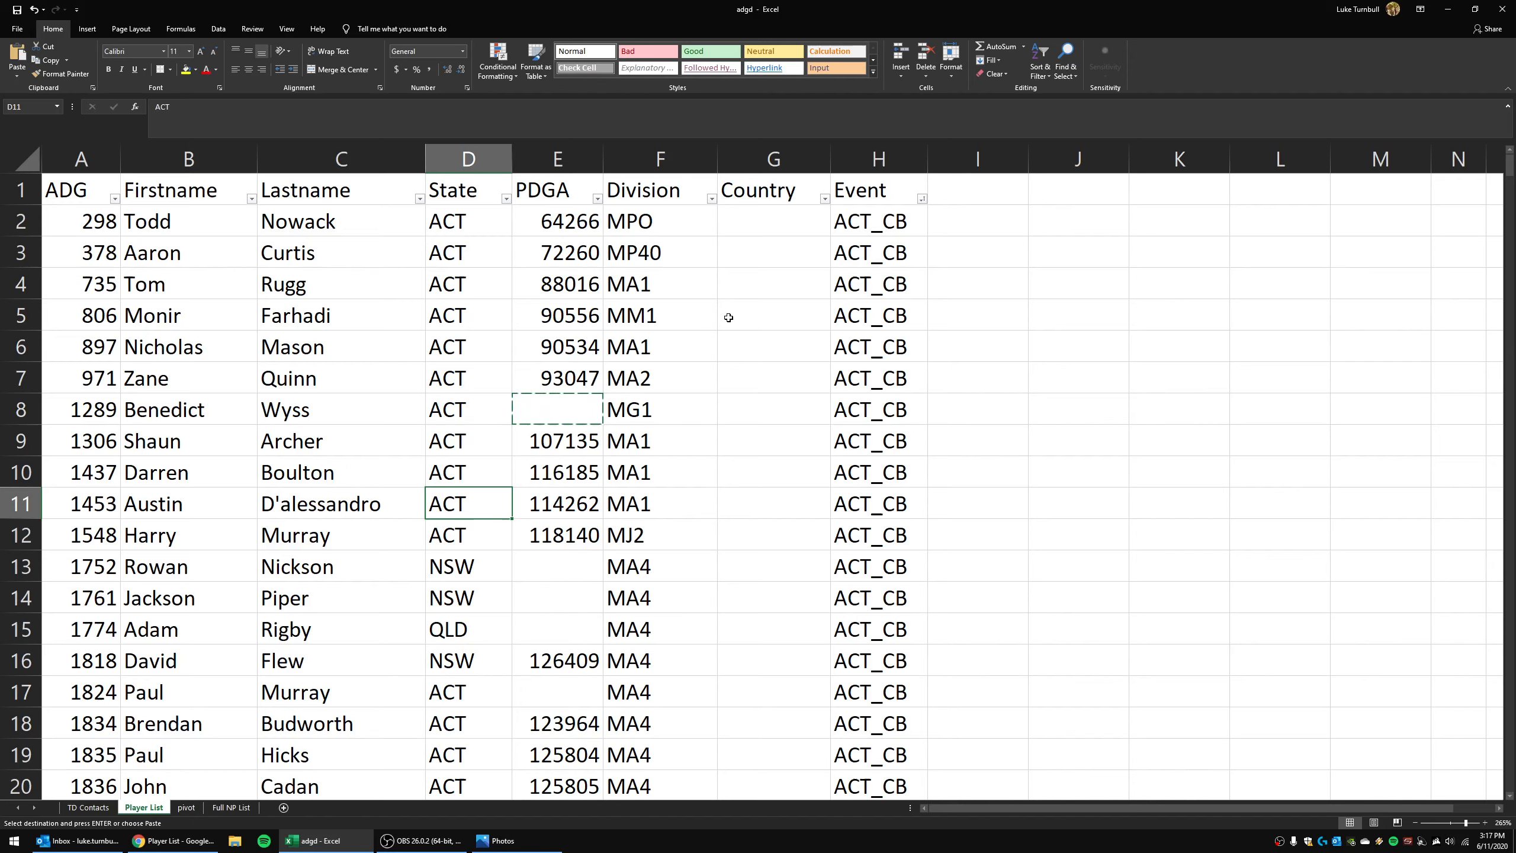
Step: Replace all MM1 entries in the Division column with MA40 using Find and Replace
left_click(702, 315)
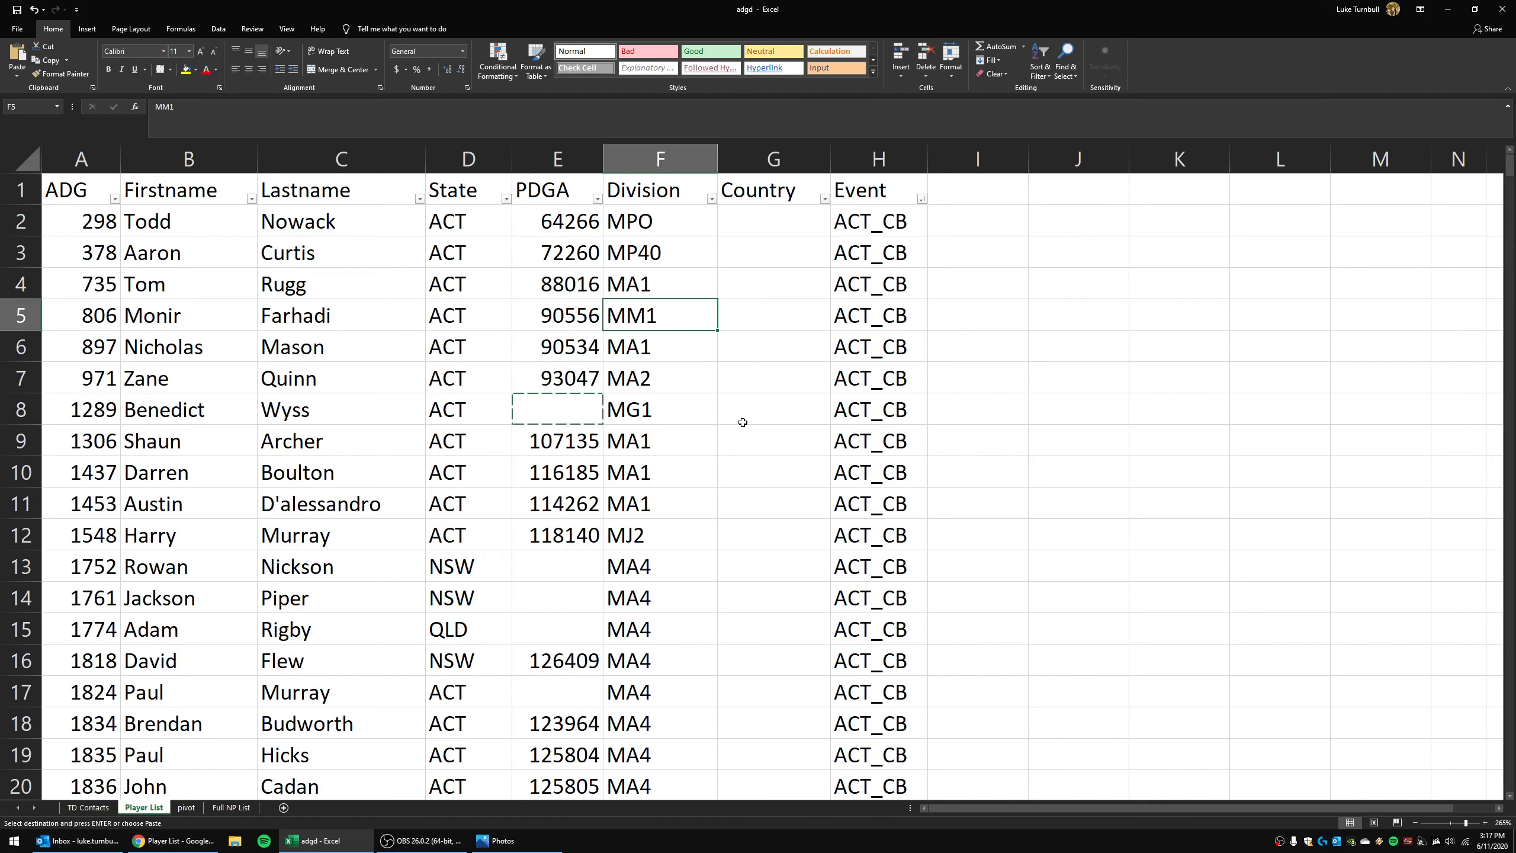
key("ctrl+c")
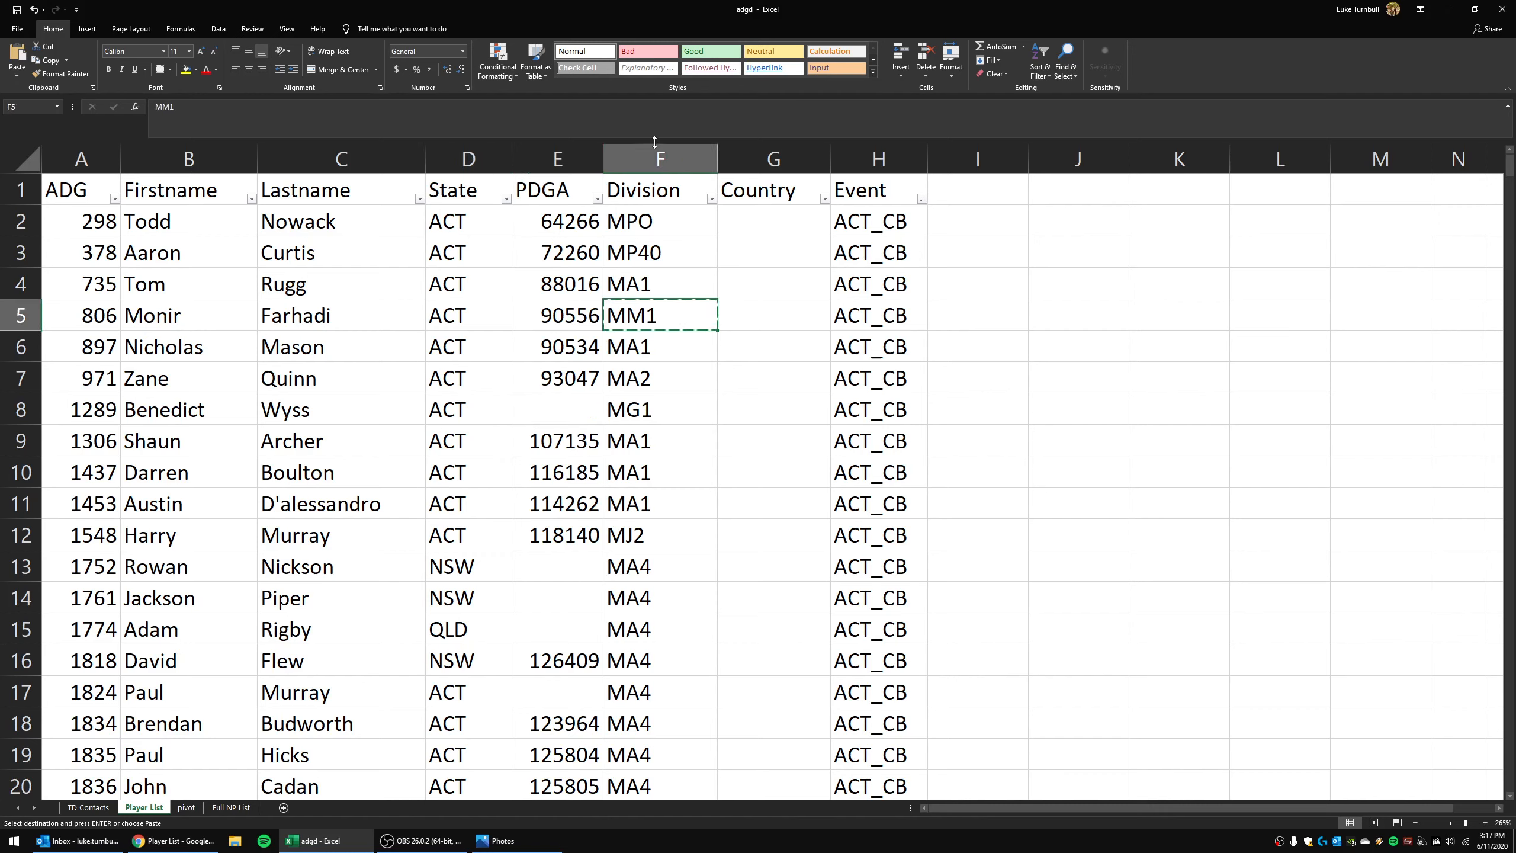
left_click(656, 143)
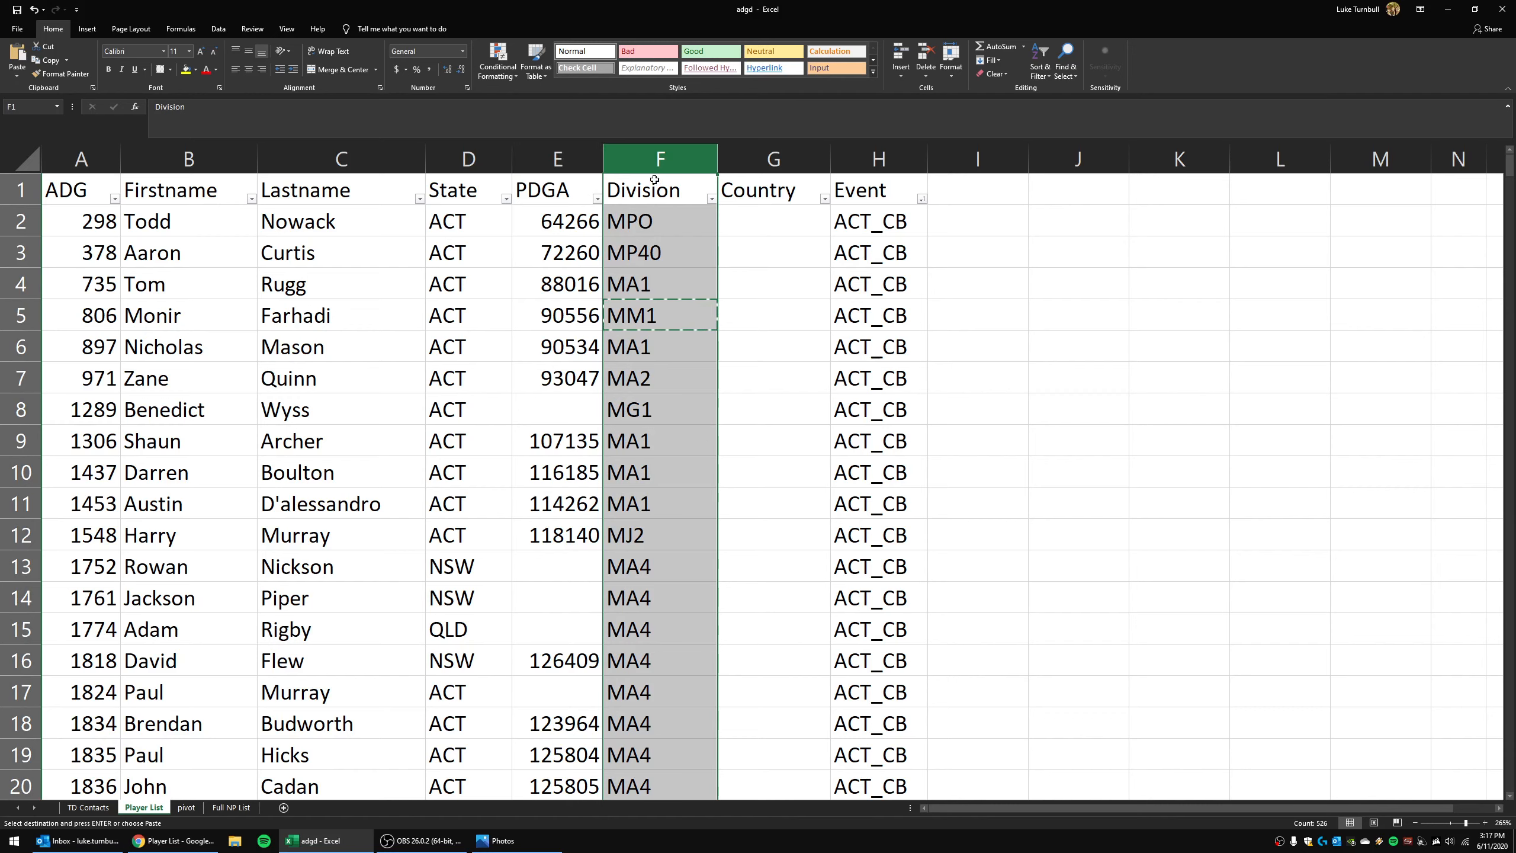
left_click(664, 316)
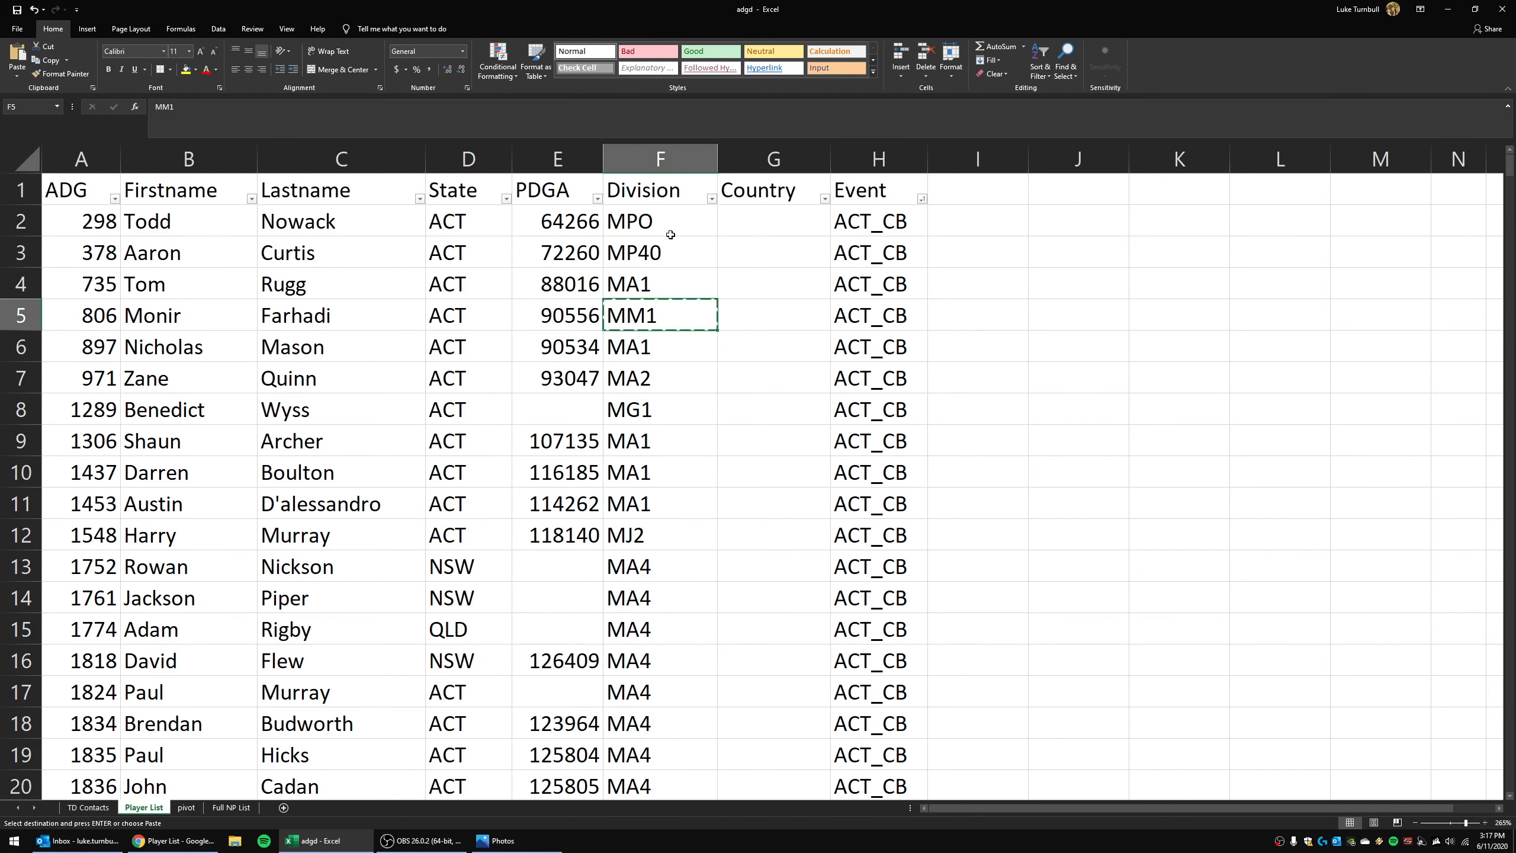
left_click(658, 157)
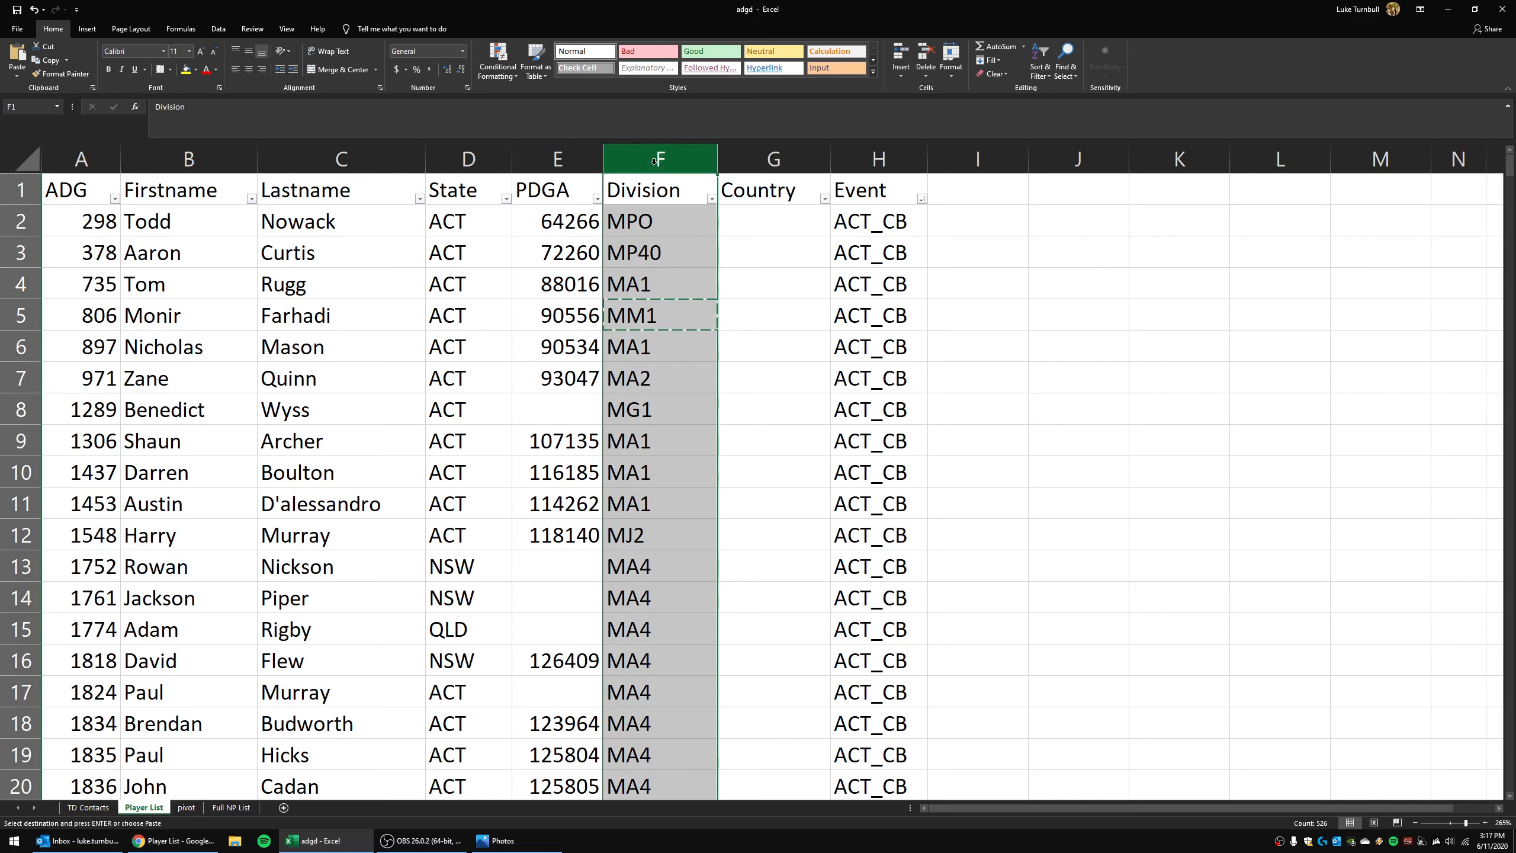
right_click(655, 160)
left_click(625, 161)
key("ctrl+f")
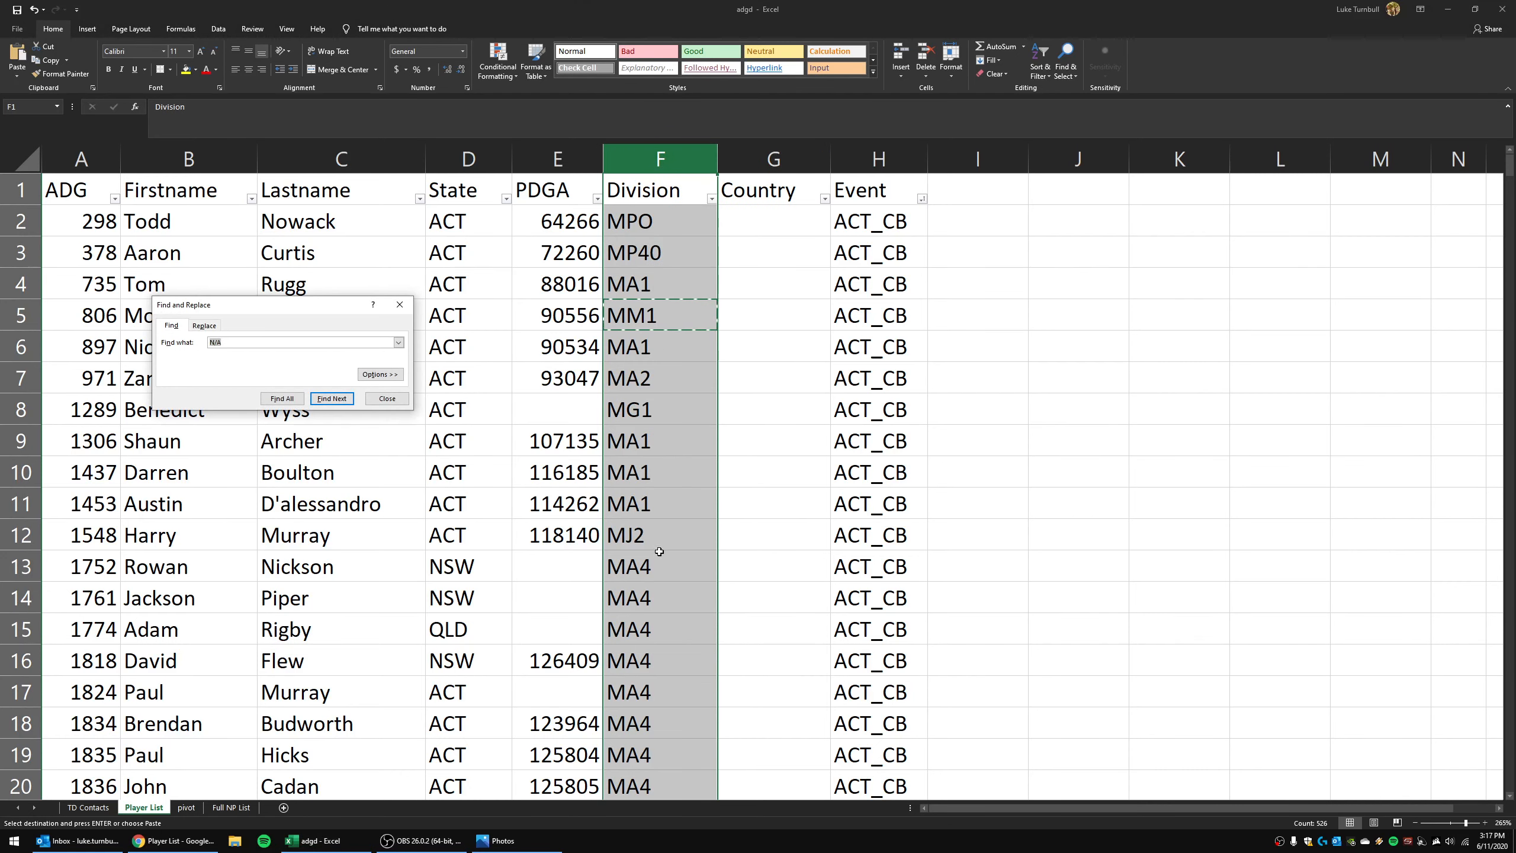
key("ctrl+h")
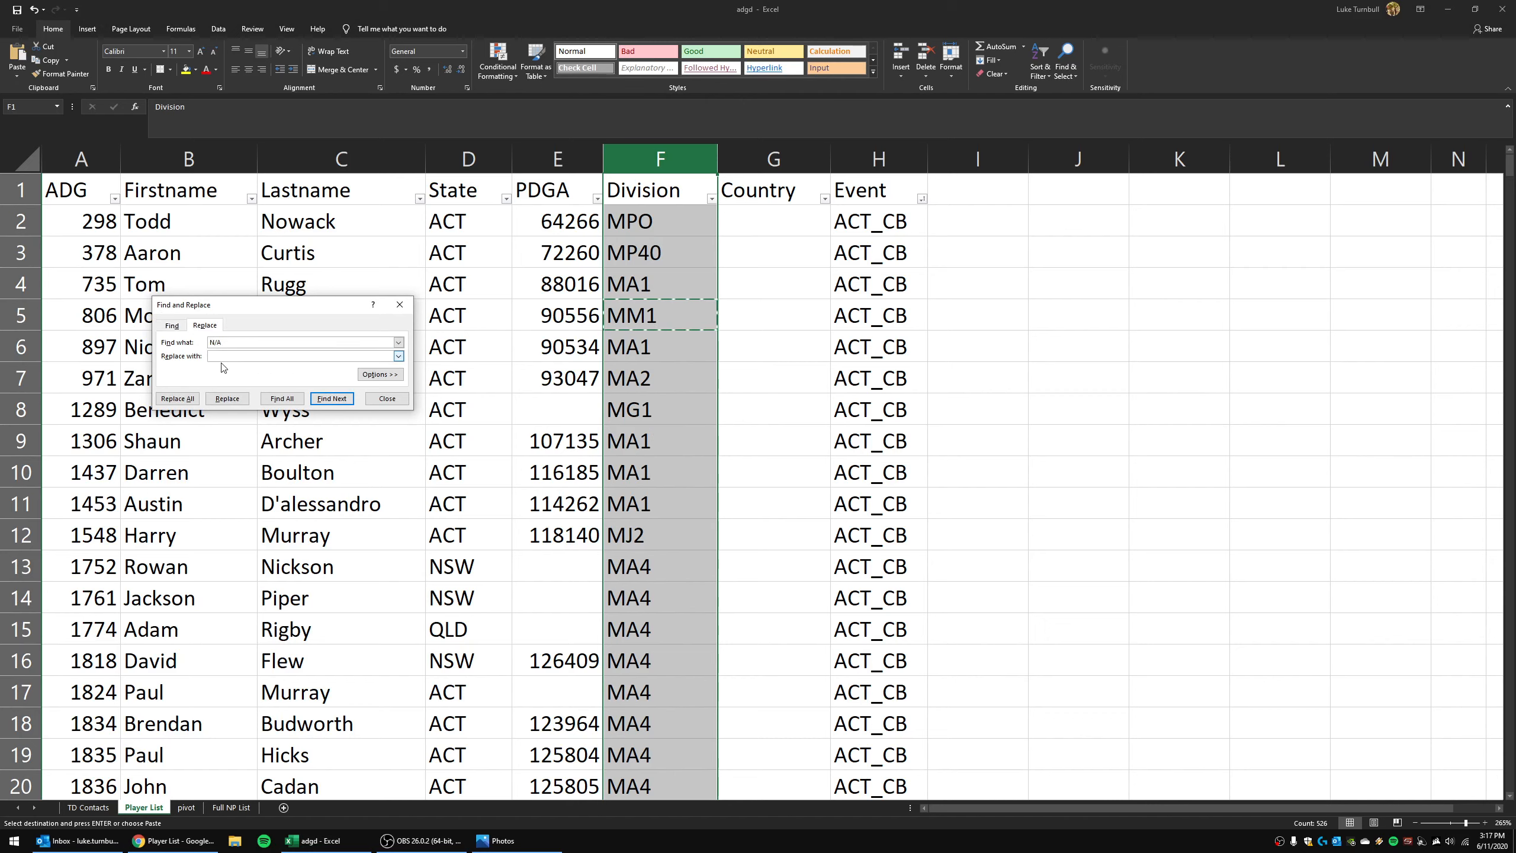
key("ctrl+f")
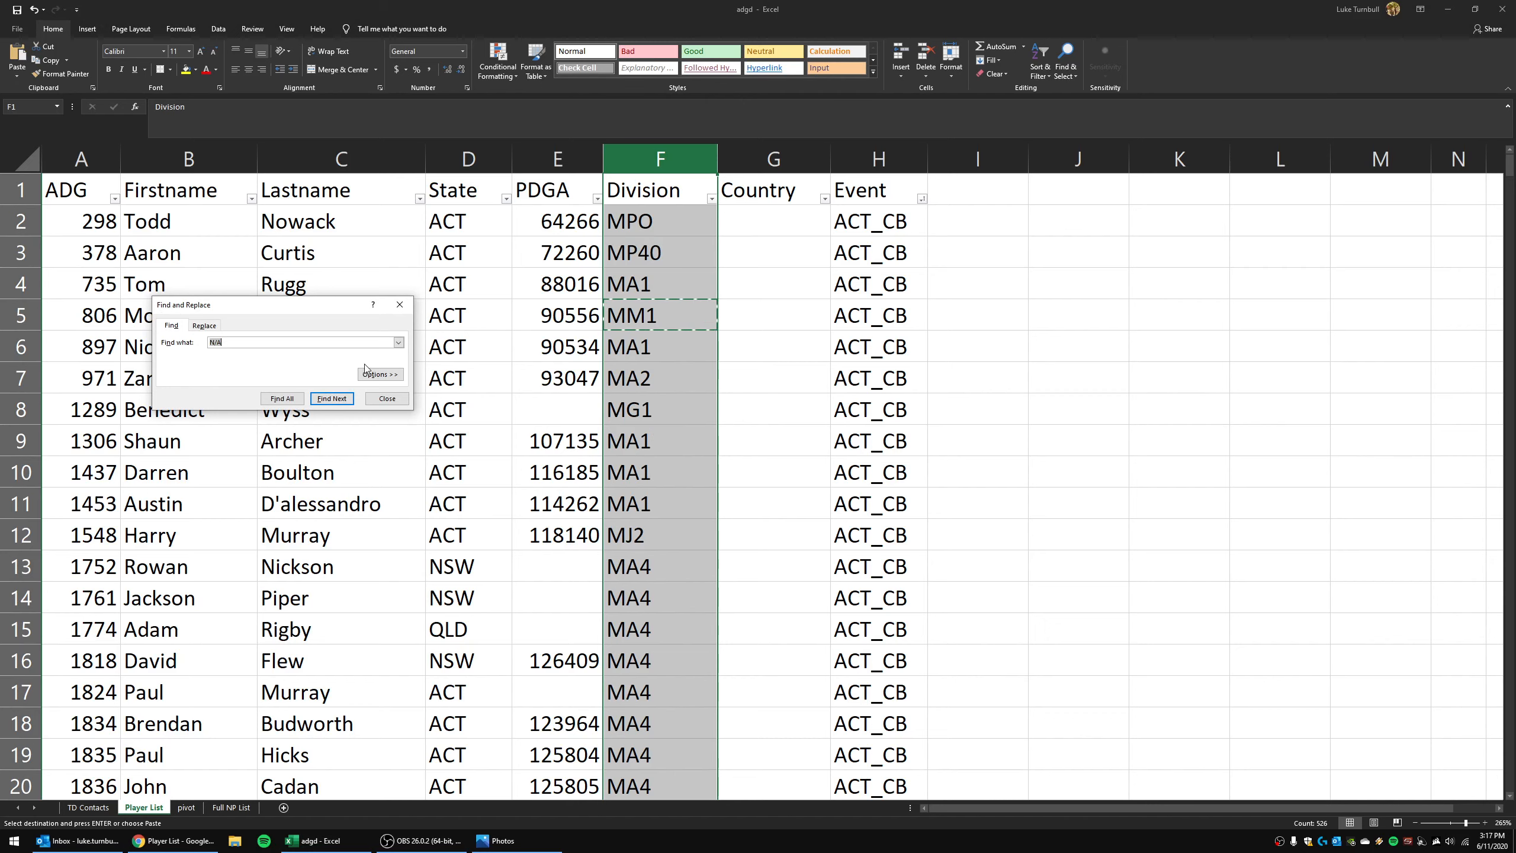
type("MM1")
key("ctrl+h")
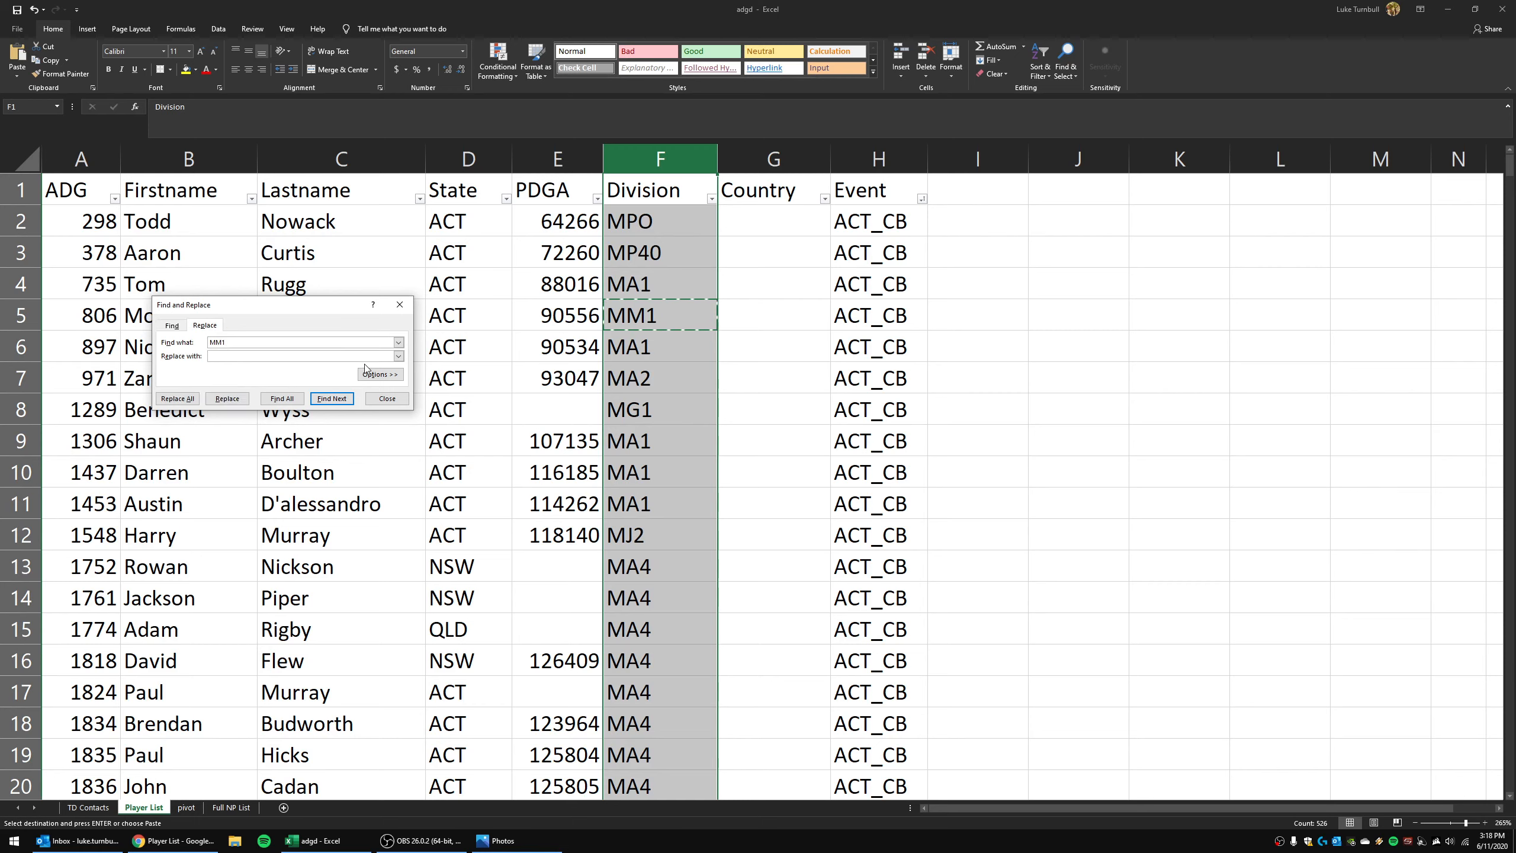
type("MA40")
left_click(177, 398)
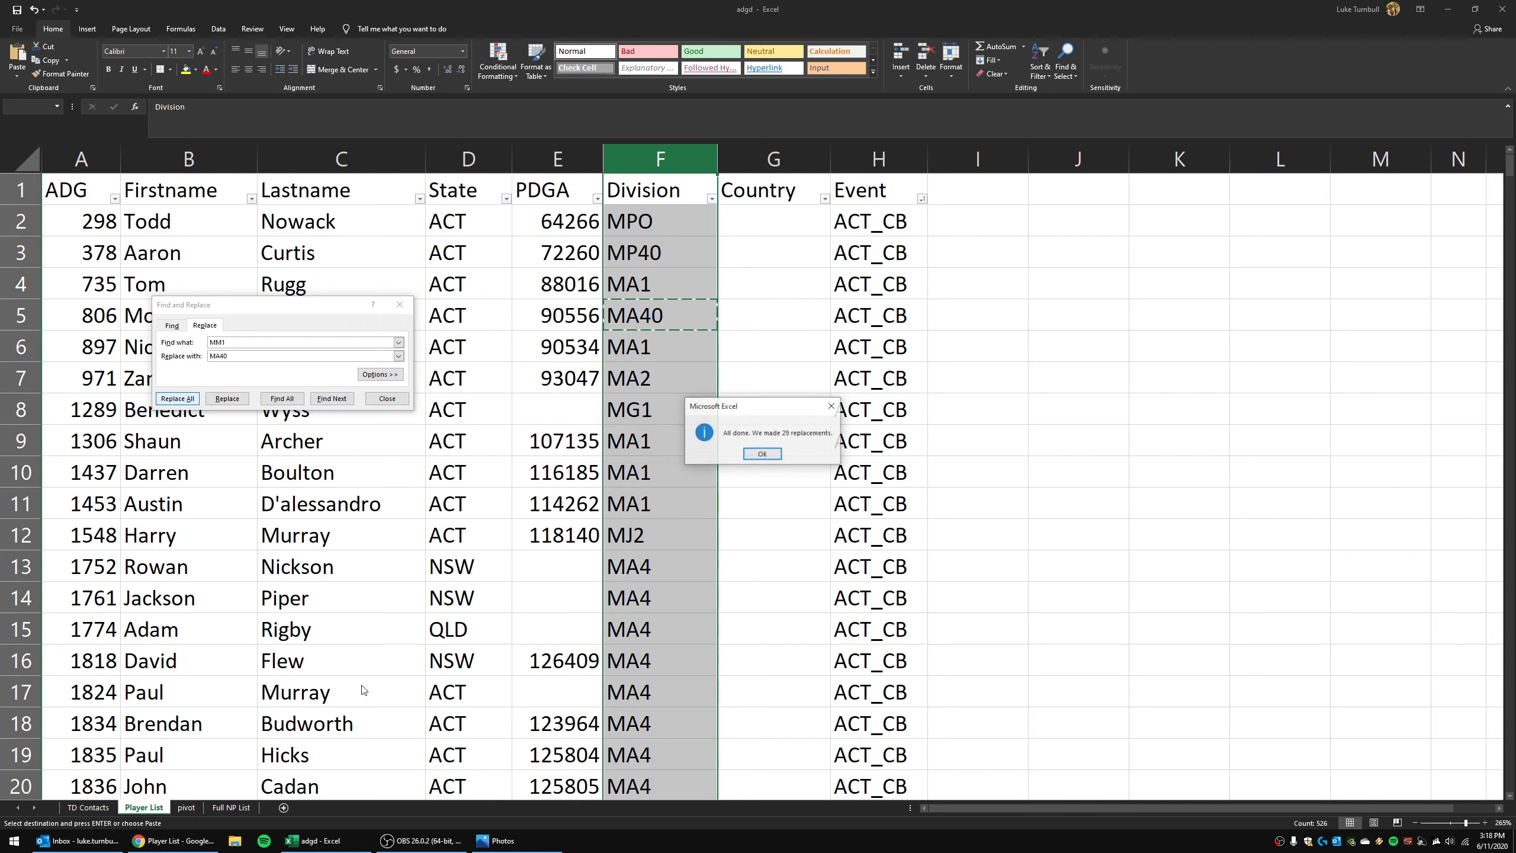
left_click(766, 459)
Step: Replace all MG1 entries in the Division column with MA50
left_click(266, 342)
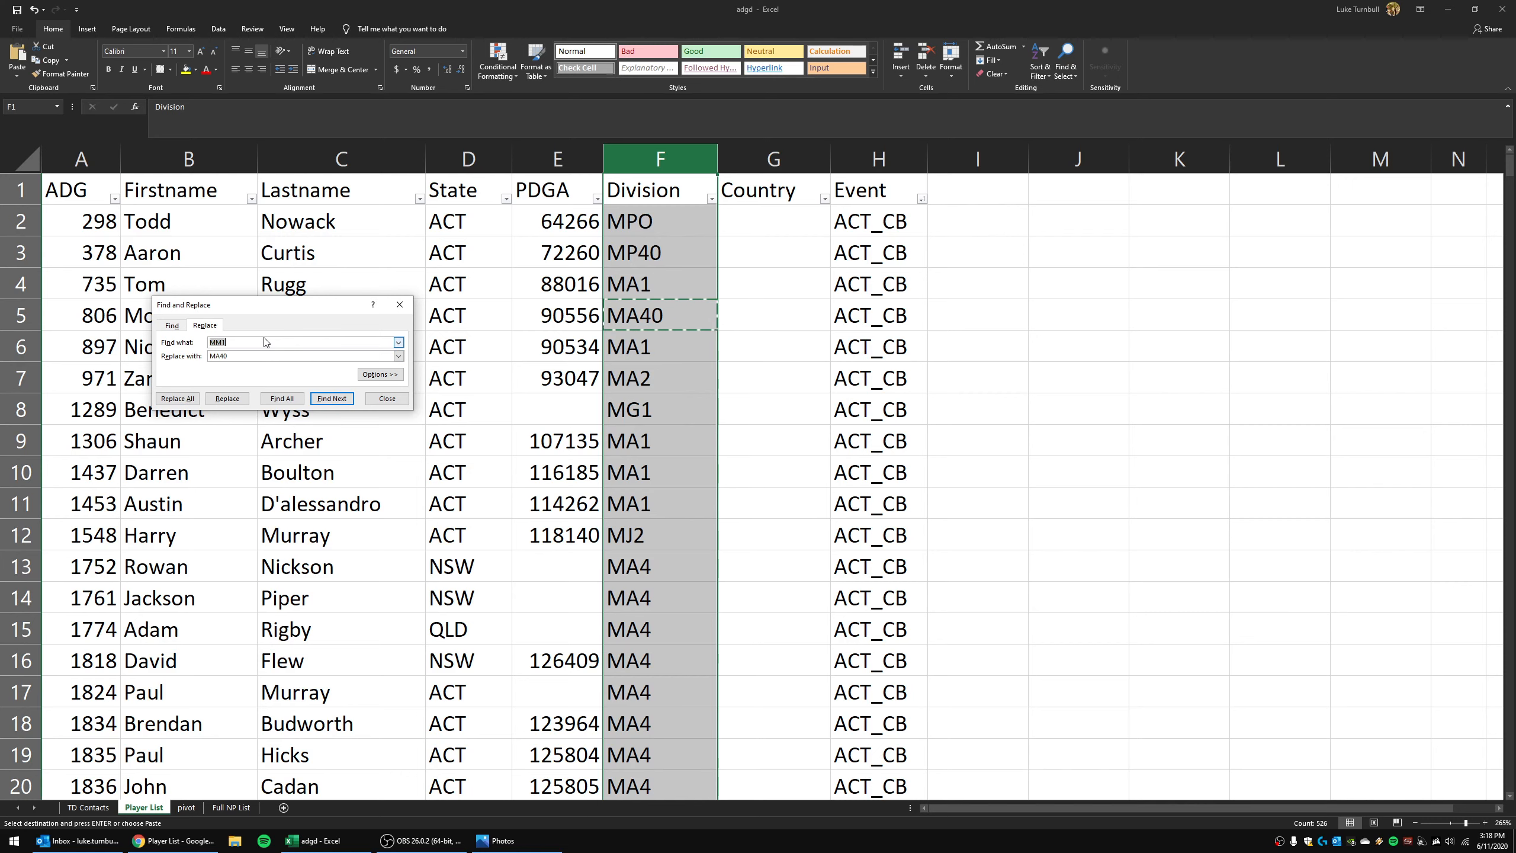
type("M")
key("ctrl+Tab")
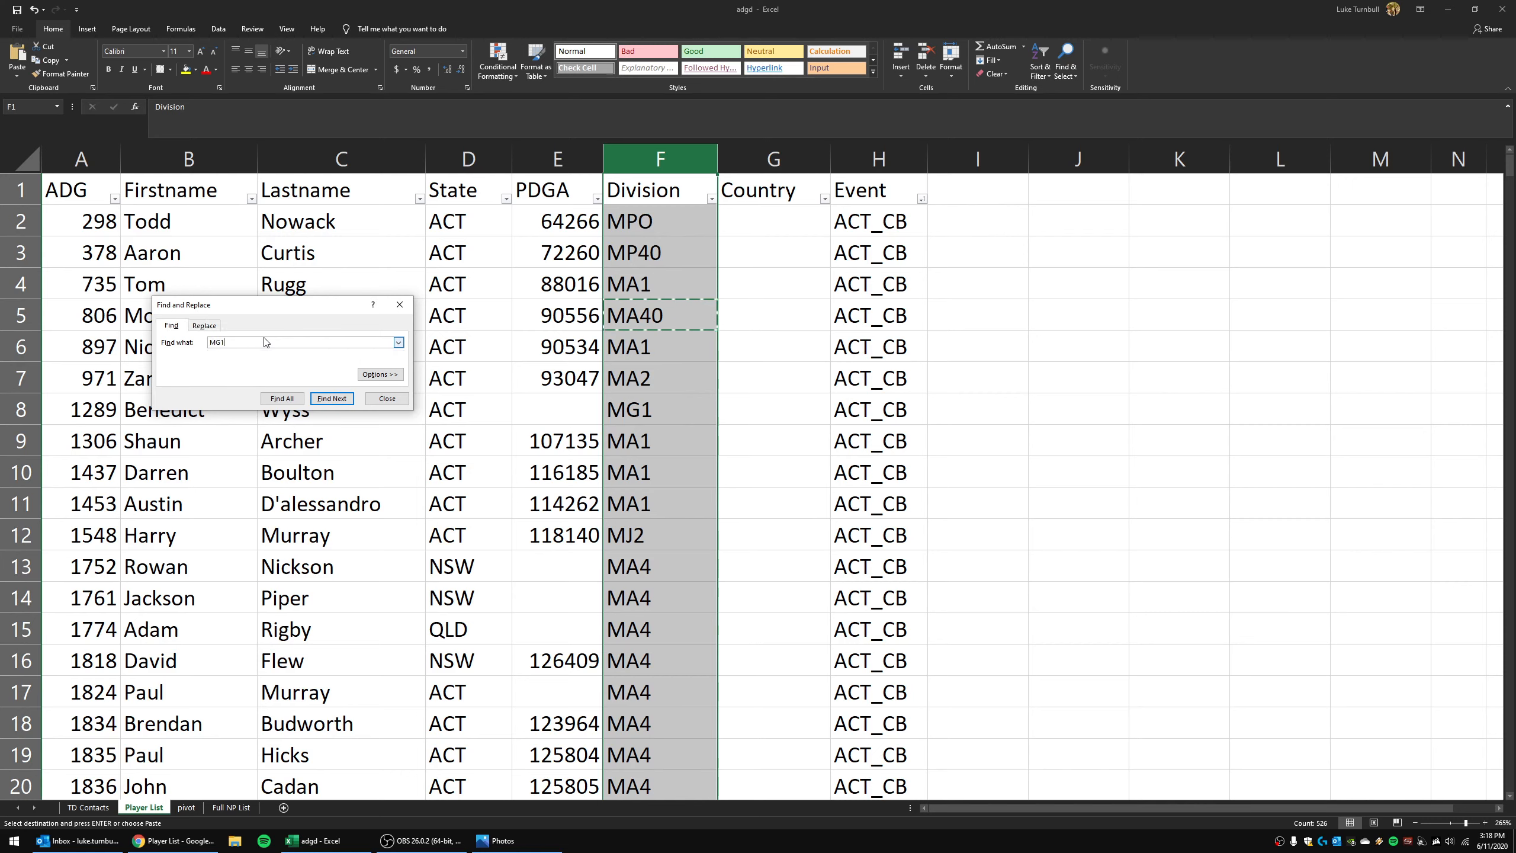
key("ctrl+Tab")
left_click(220, 353)
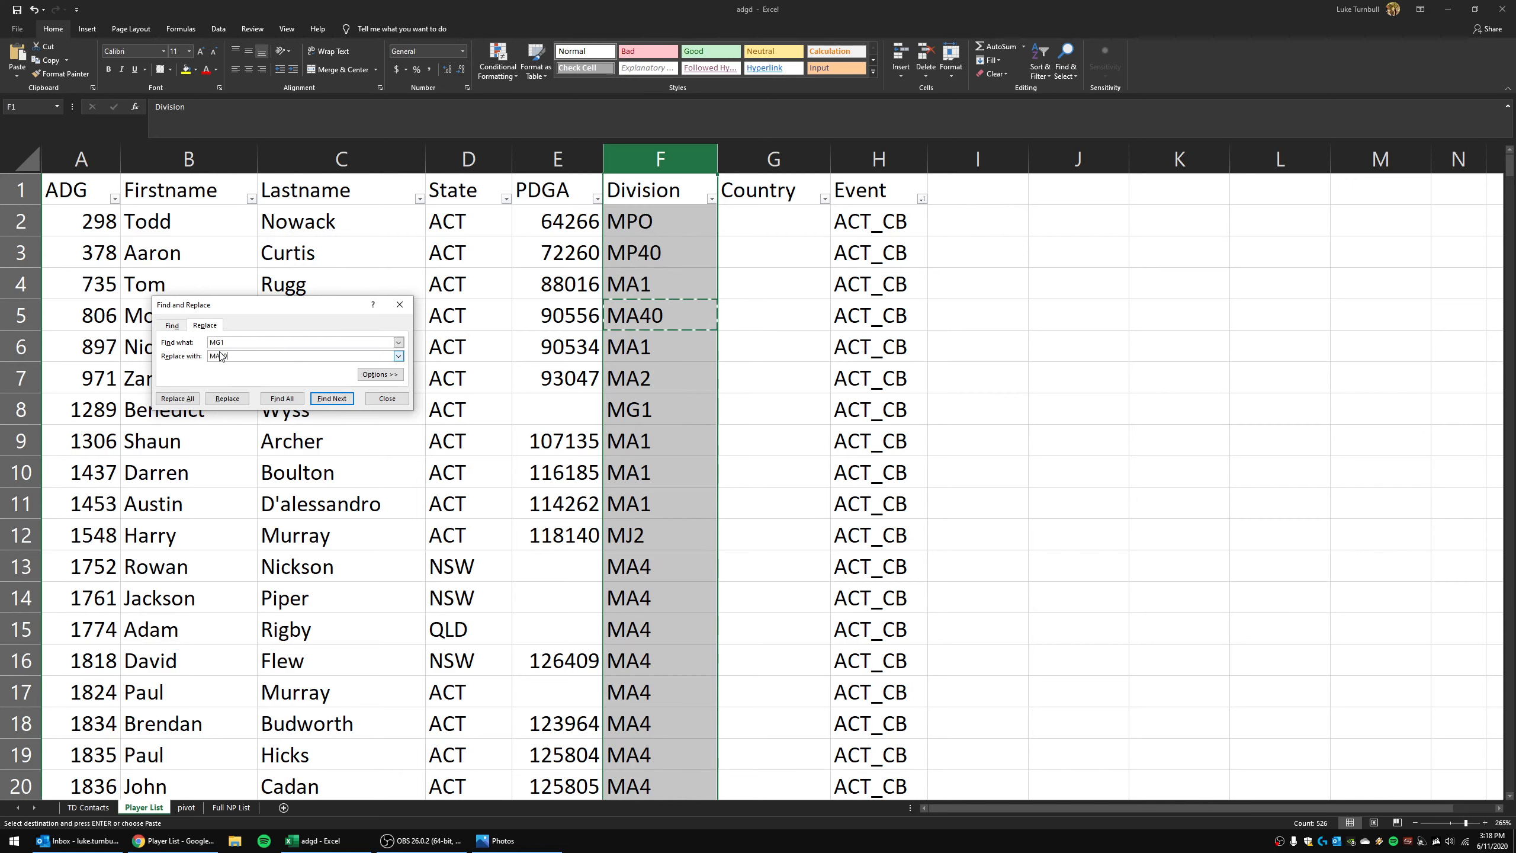
double_click(228, 357)
type("MA50")
left_click(177, 399)
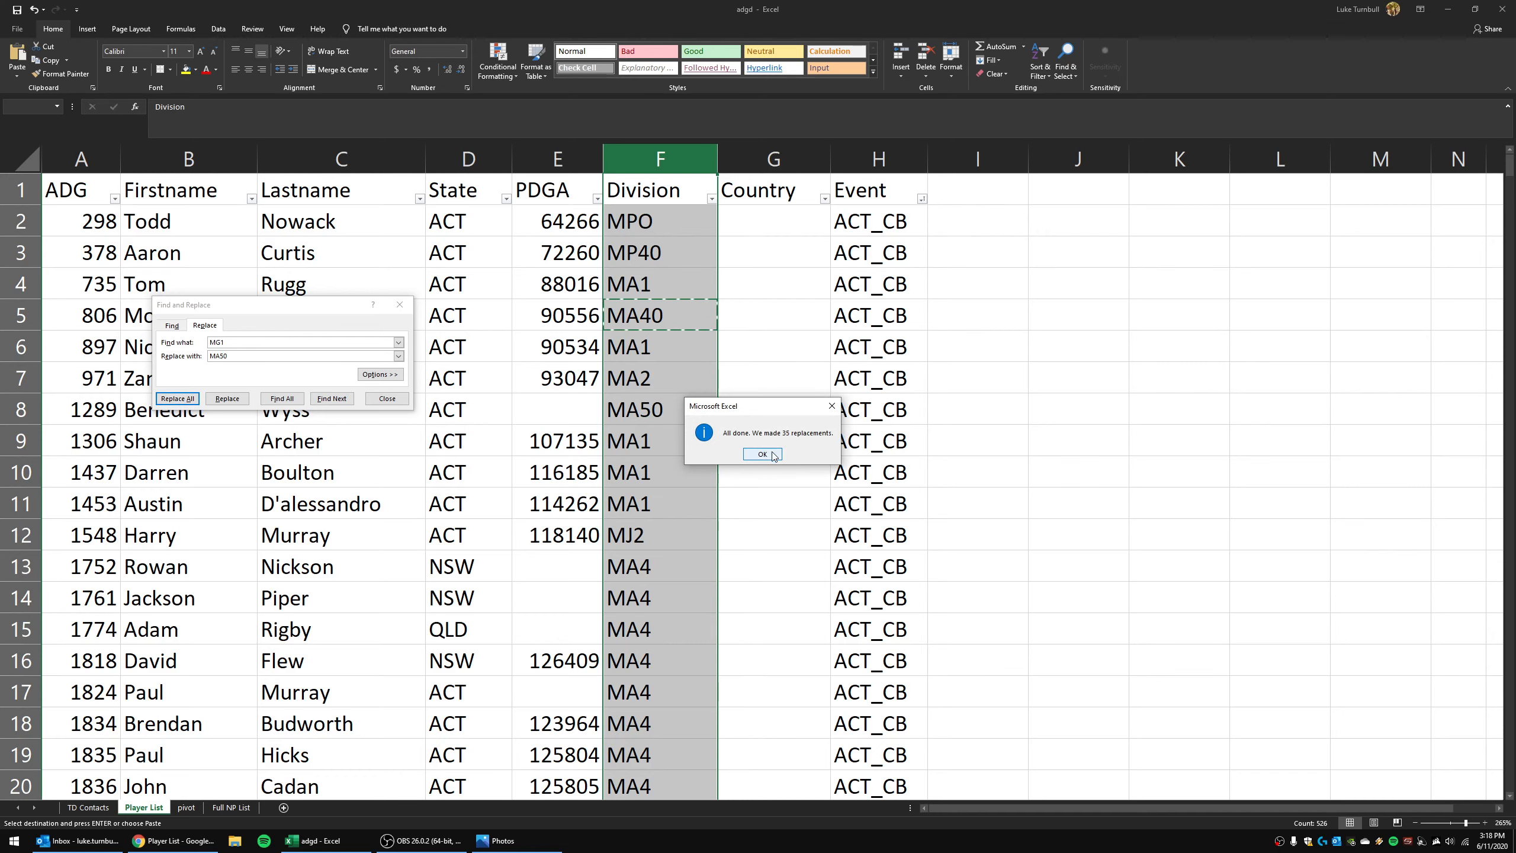
left_click(762, 454)
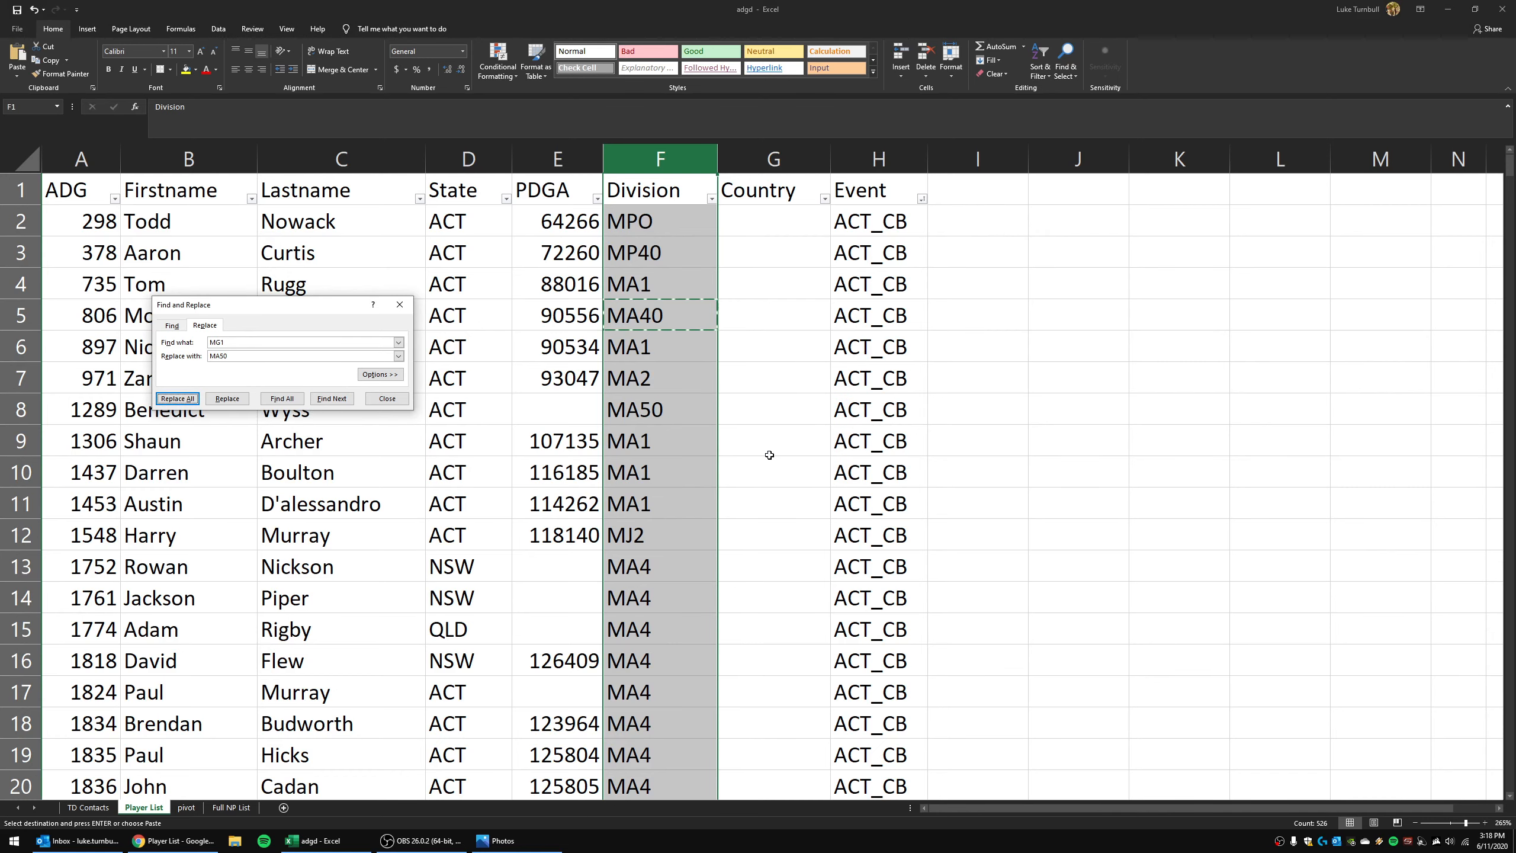
Step: Replace all MJ2 entries in the Division column with MJ15
left_click(299, 339)
type("MJ2")
left_click(246, 355)
type("MJ15")
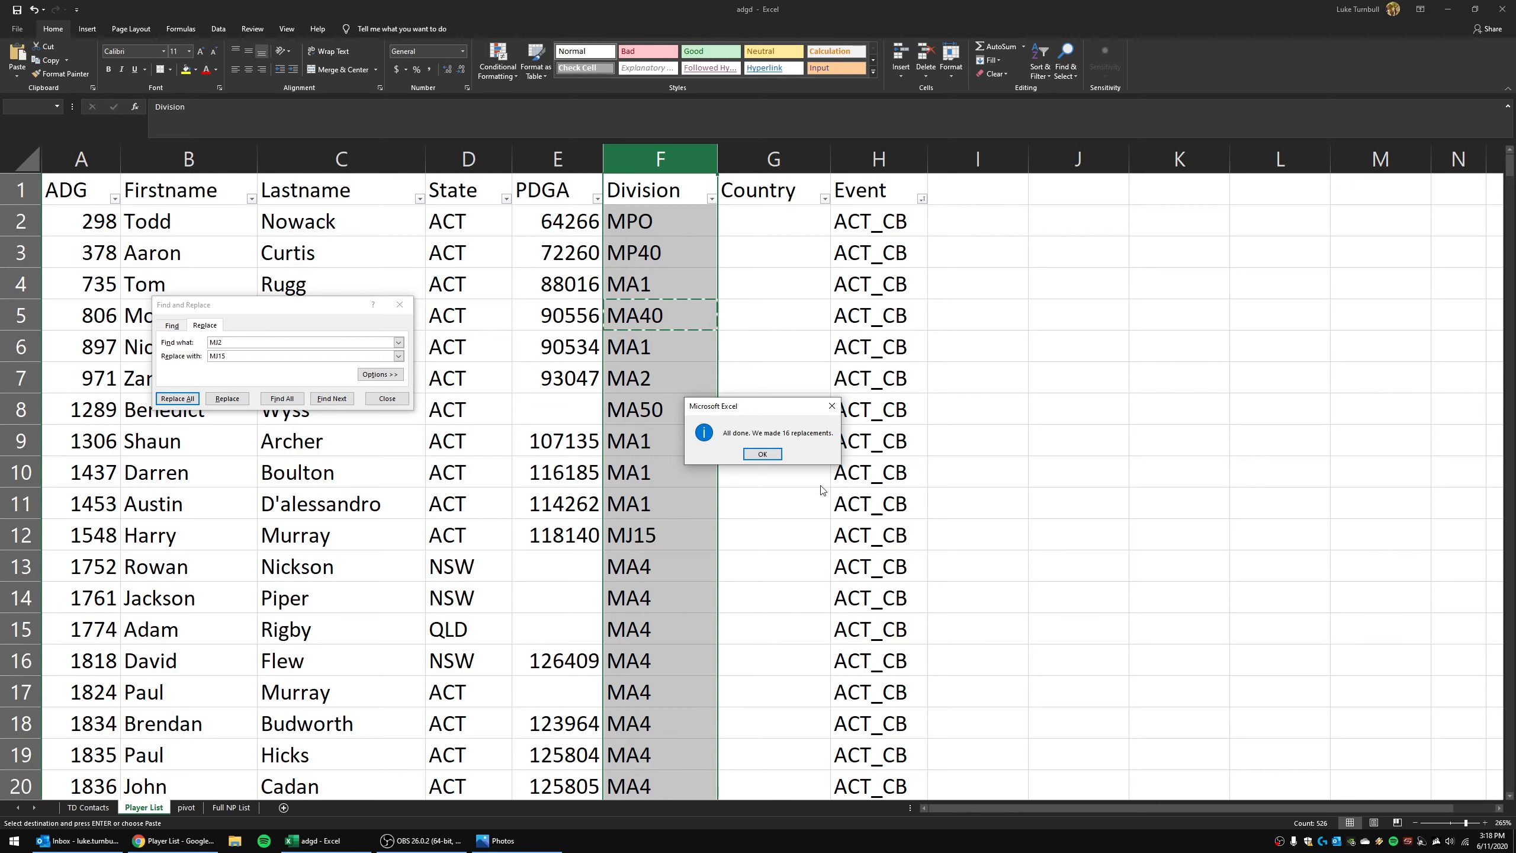
left_click(770, 455)
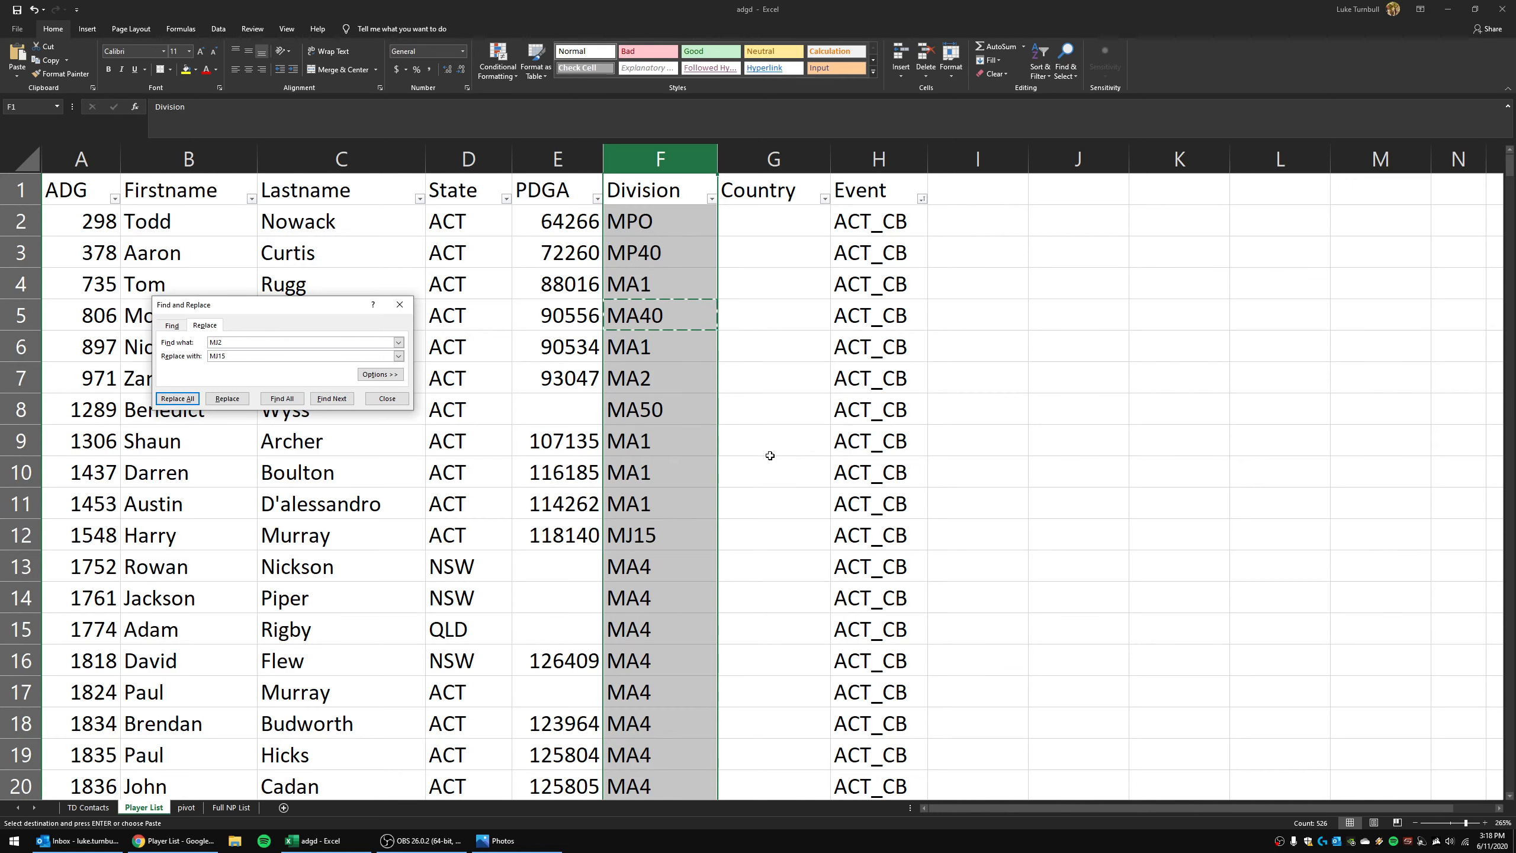
Step: Replace all FJ2 entries in the Division column with FJ15, and close the Find and Replace dialog
left_click(260, 344)
type("FJ2")
double_click(250, 352)
type("FJ")
left_click(174, 399)
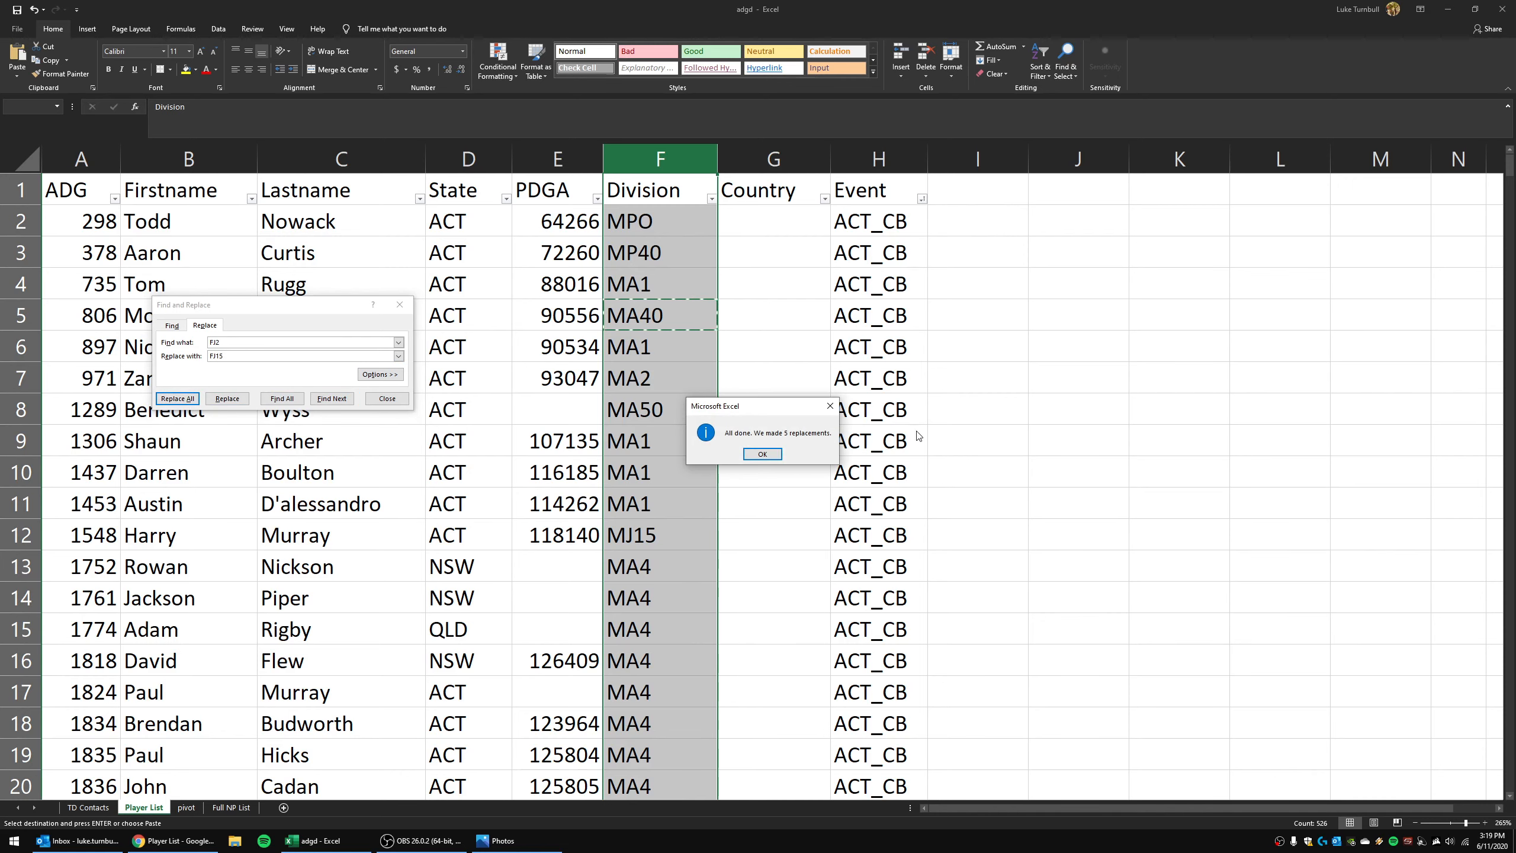
left_click(763, 454)
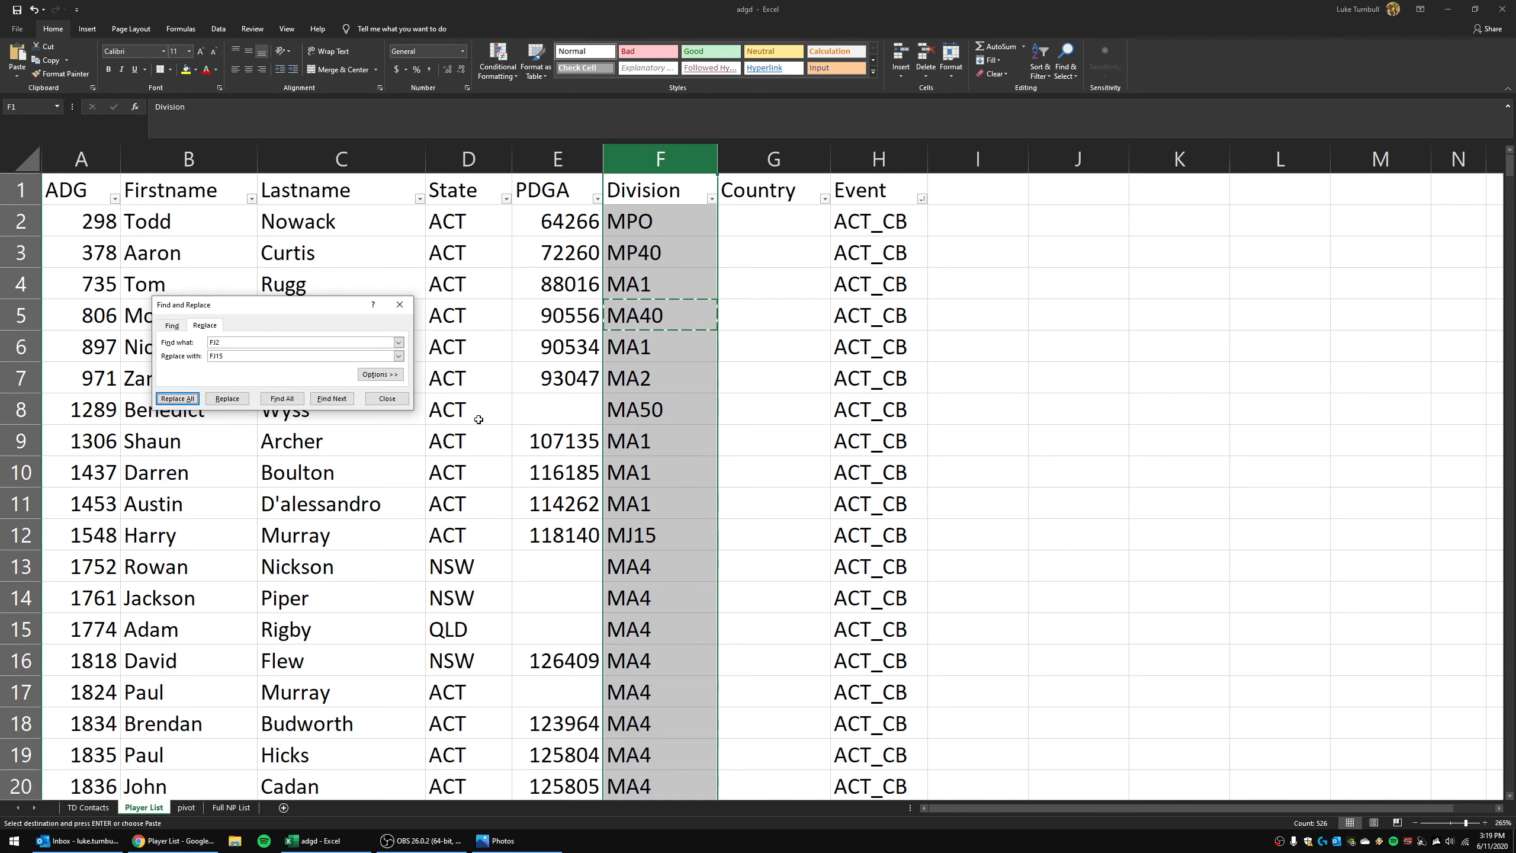
left_click(387, 399)
left_click(669, 382)
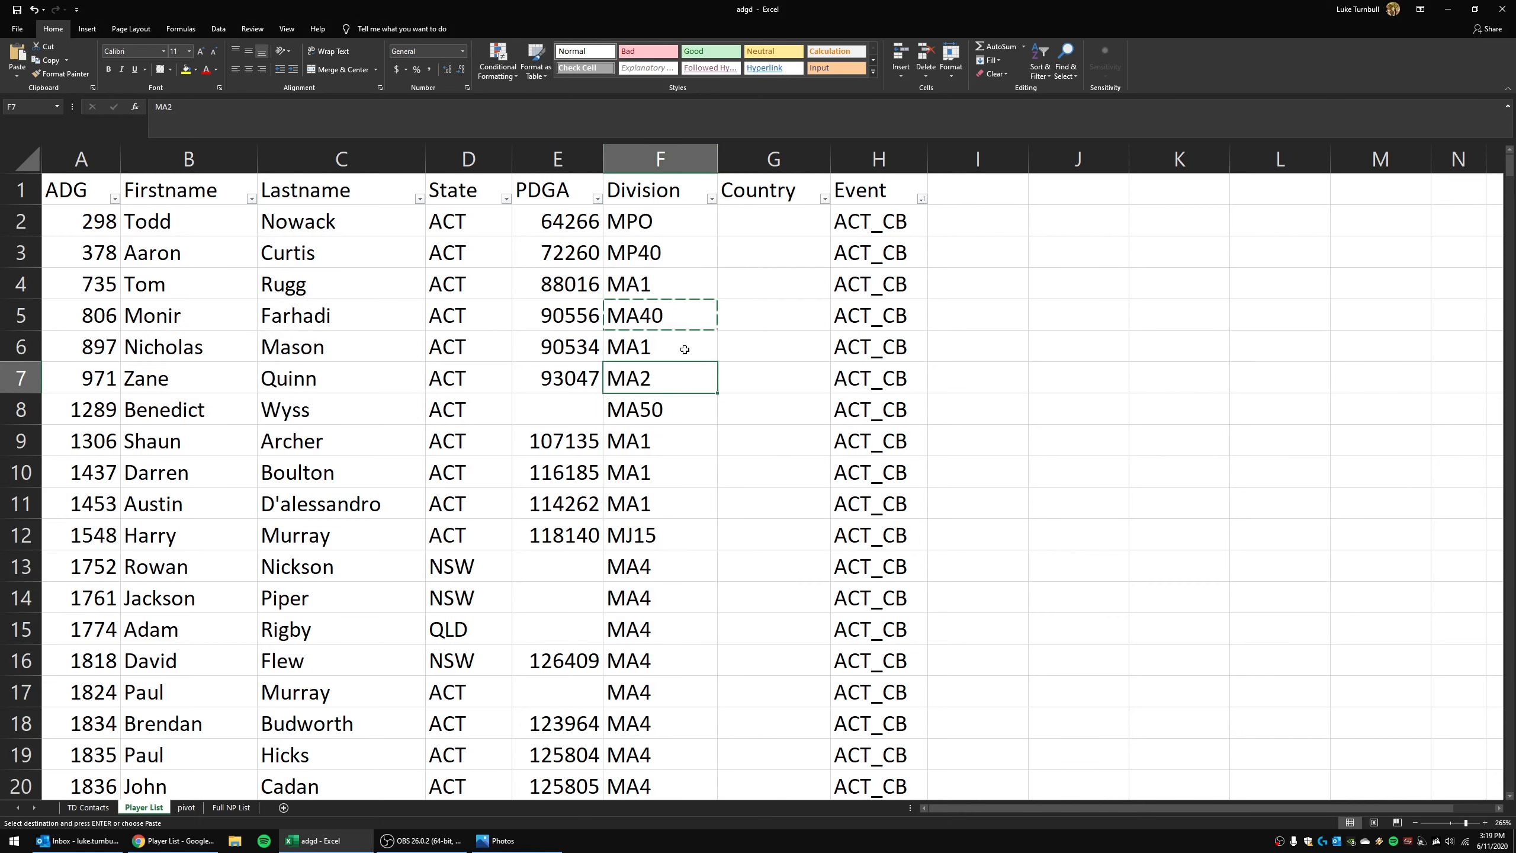
Step: Turn the header-row filters off and back on, and check the codes offered in the Division filter list
left_click(685, 196)
left_click(219, 29)
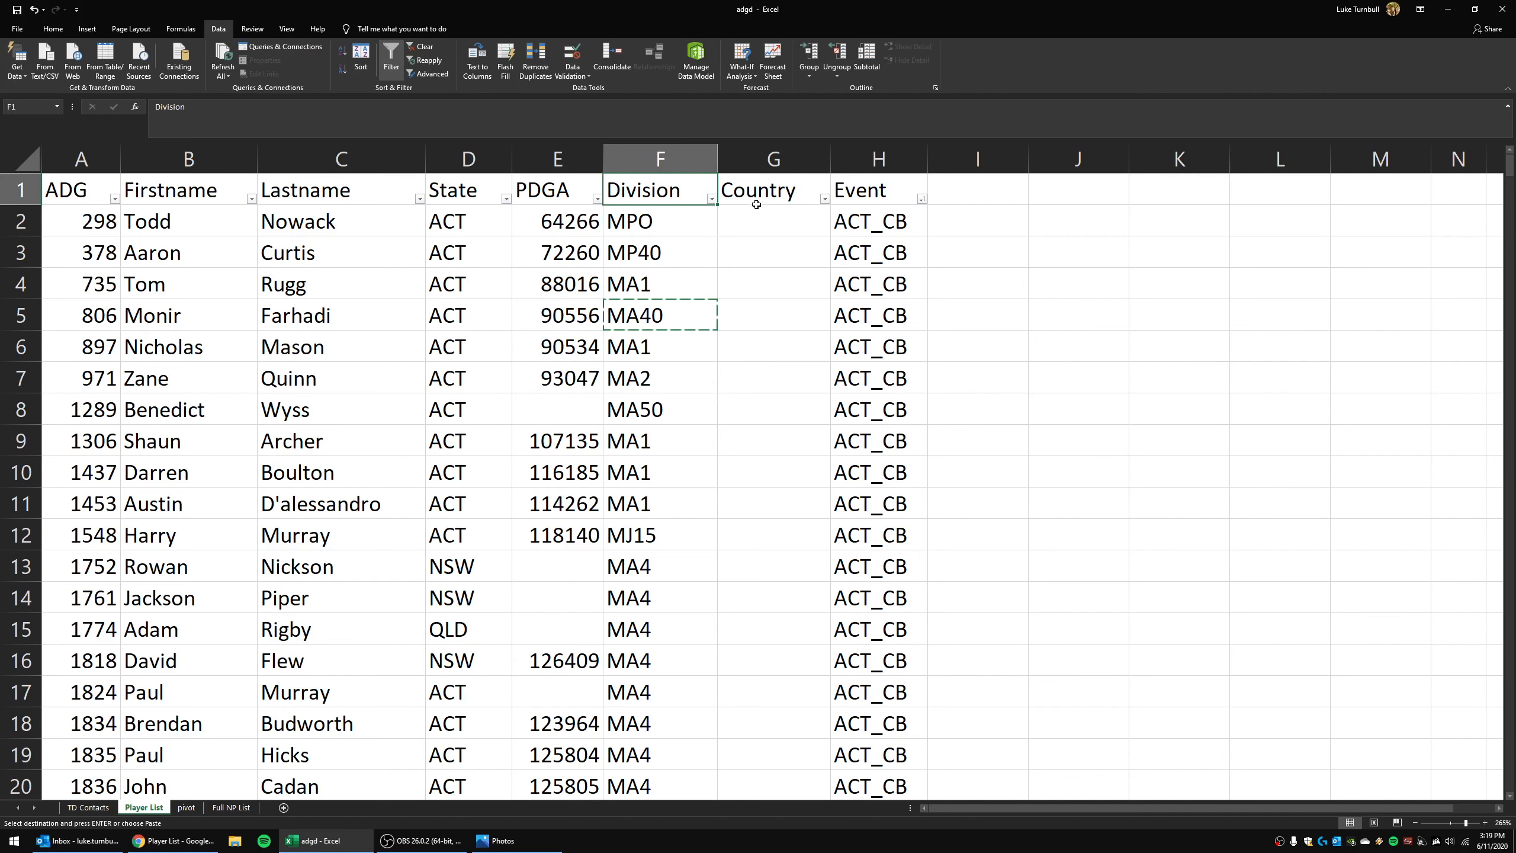
left_click(391, 58)
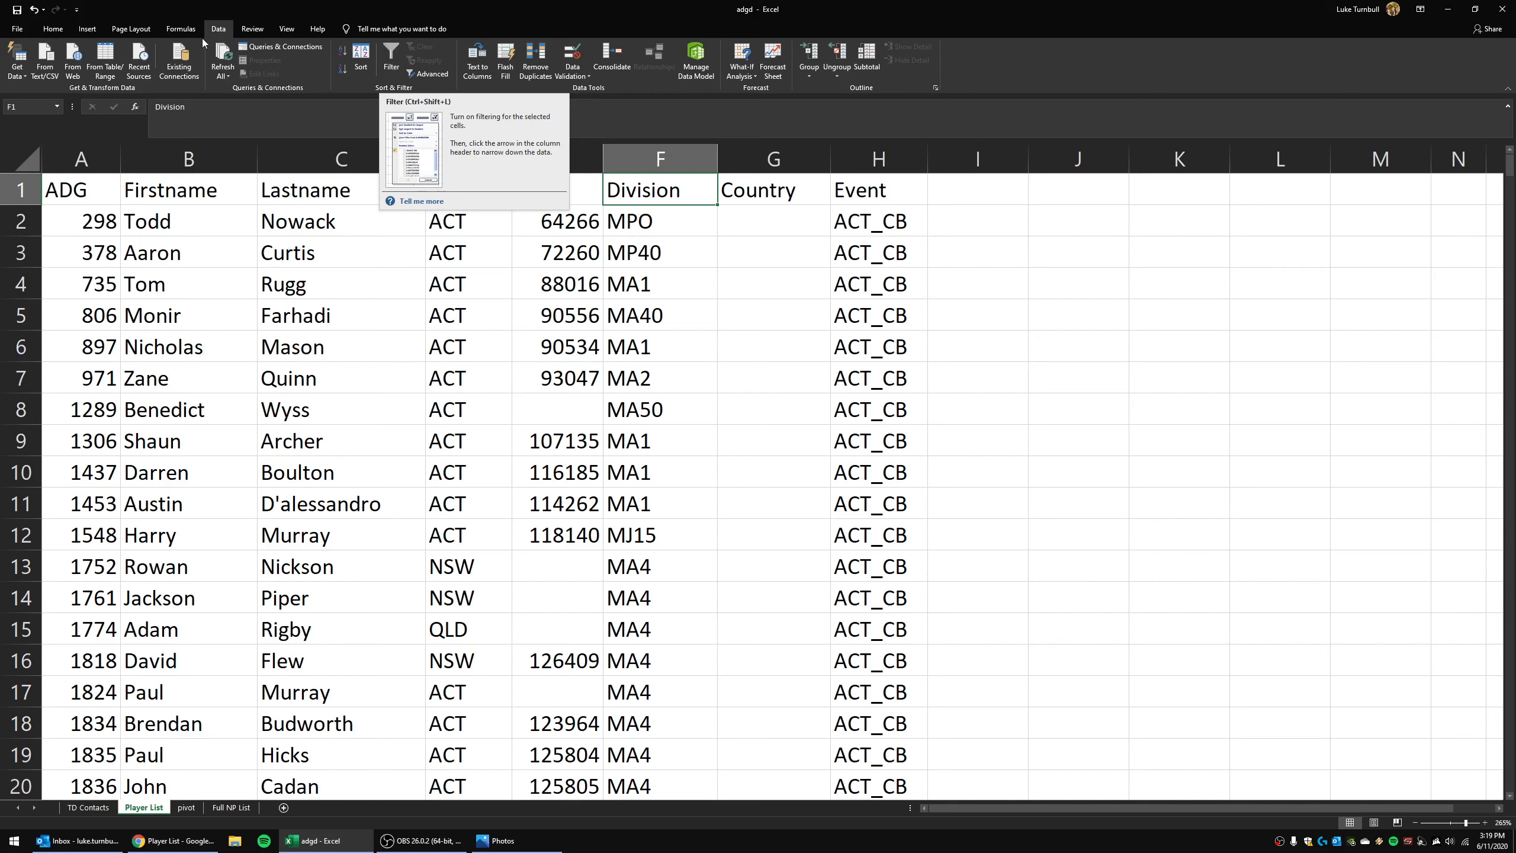
left_click(390, 58)
left_click(618, 261)
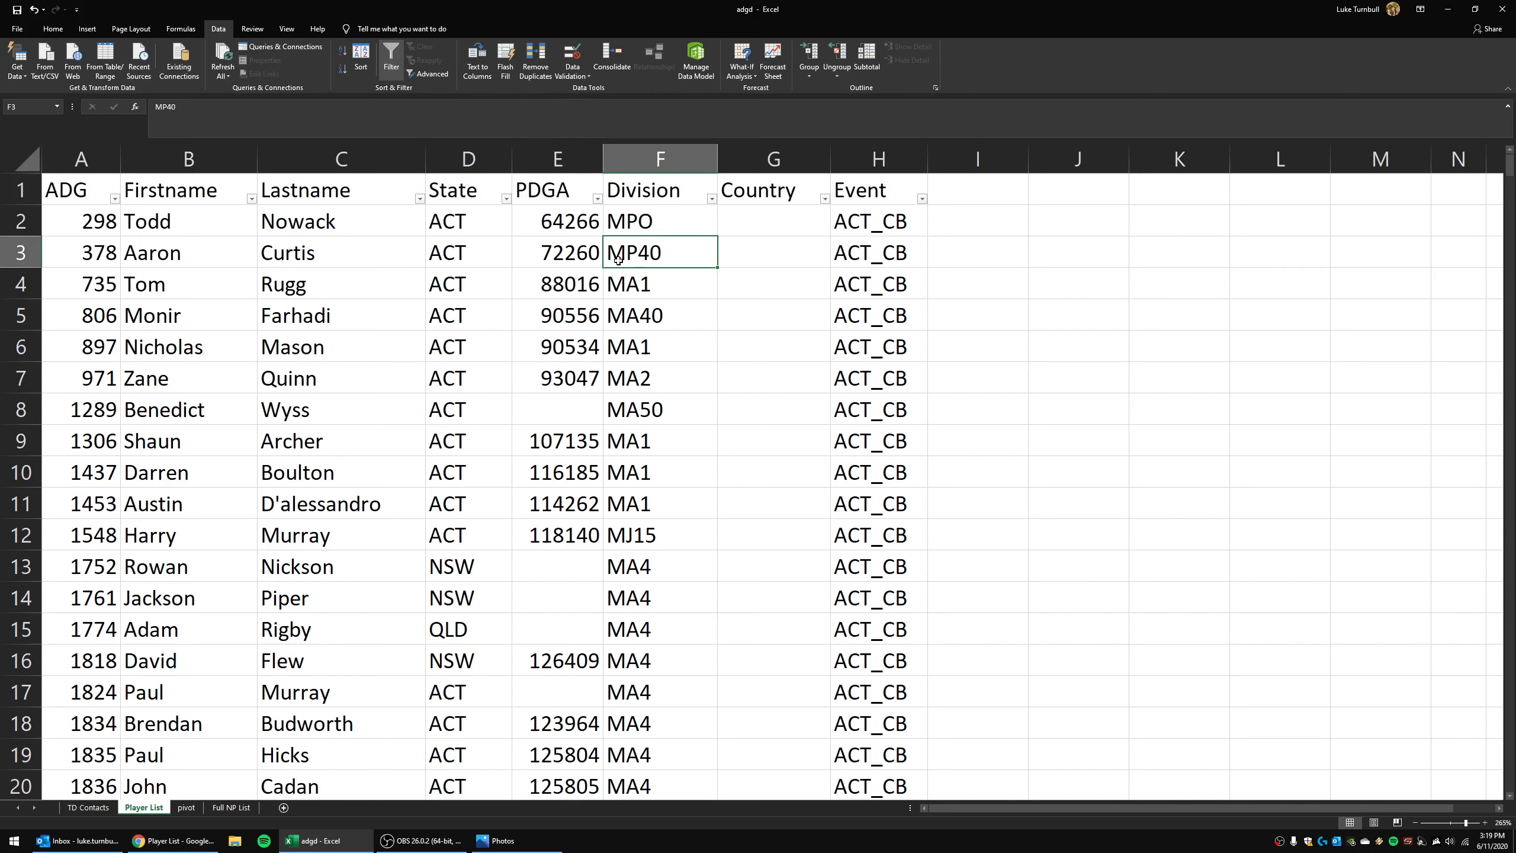
left_click(712, 199)
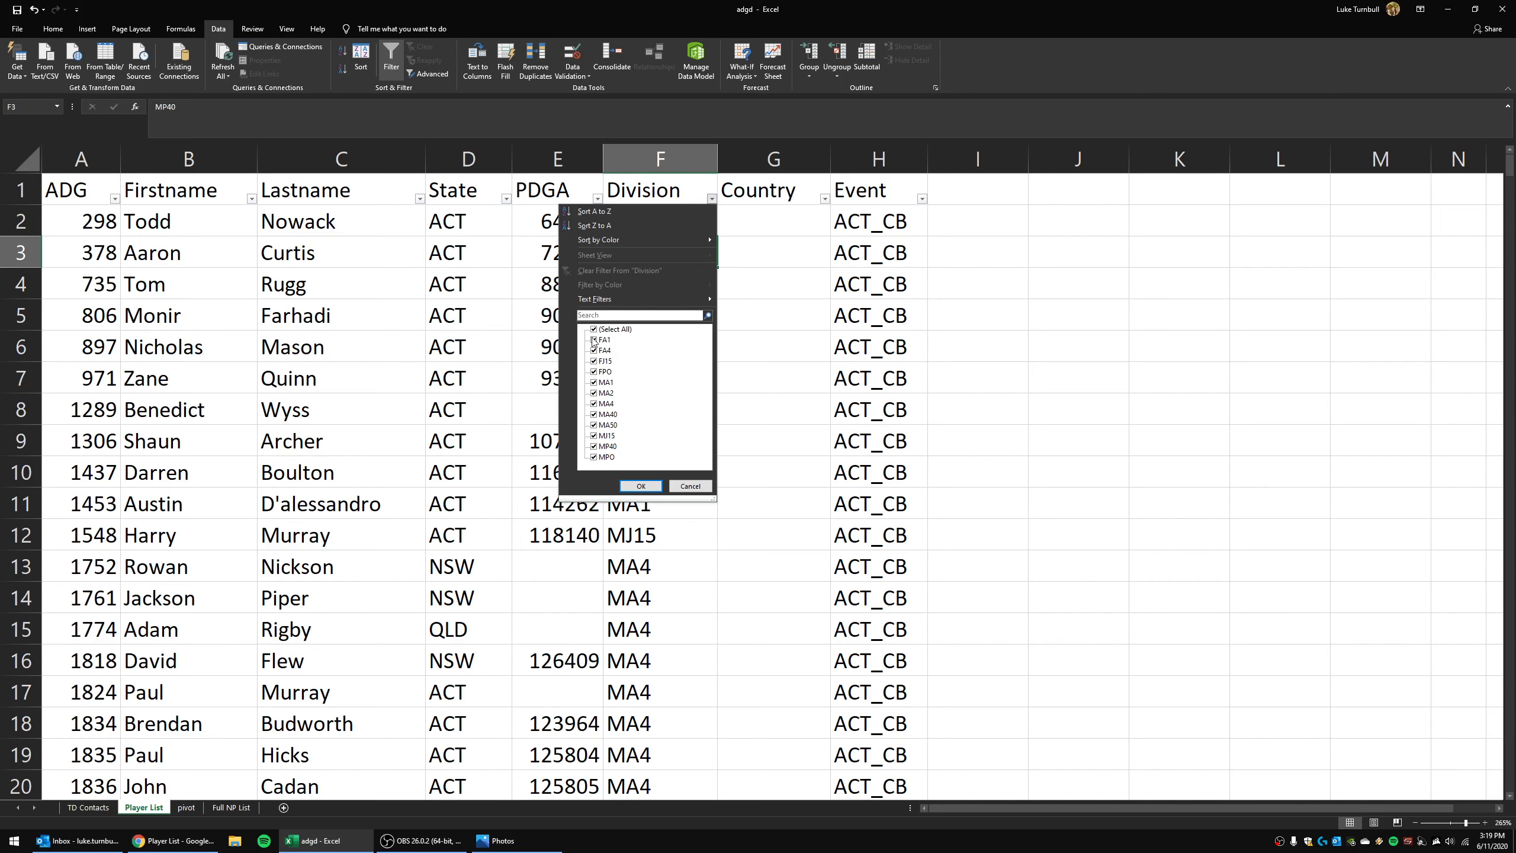
left_click(640, 485)
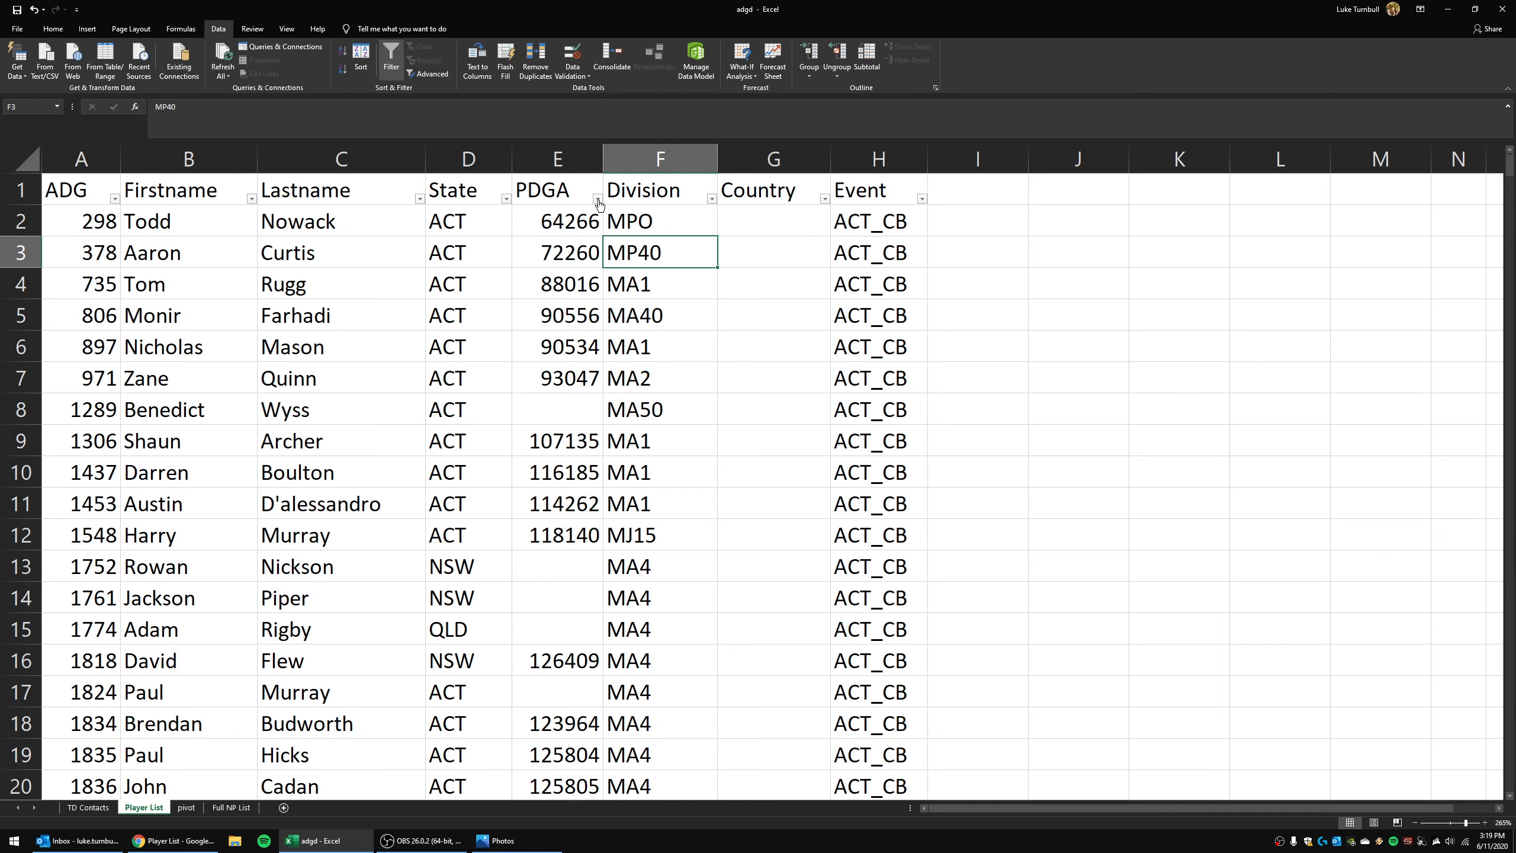
Step: Filter the Event column to show only NSW_SY
left_click(926, 201)
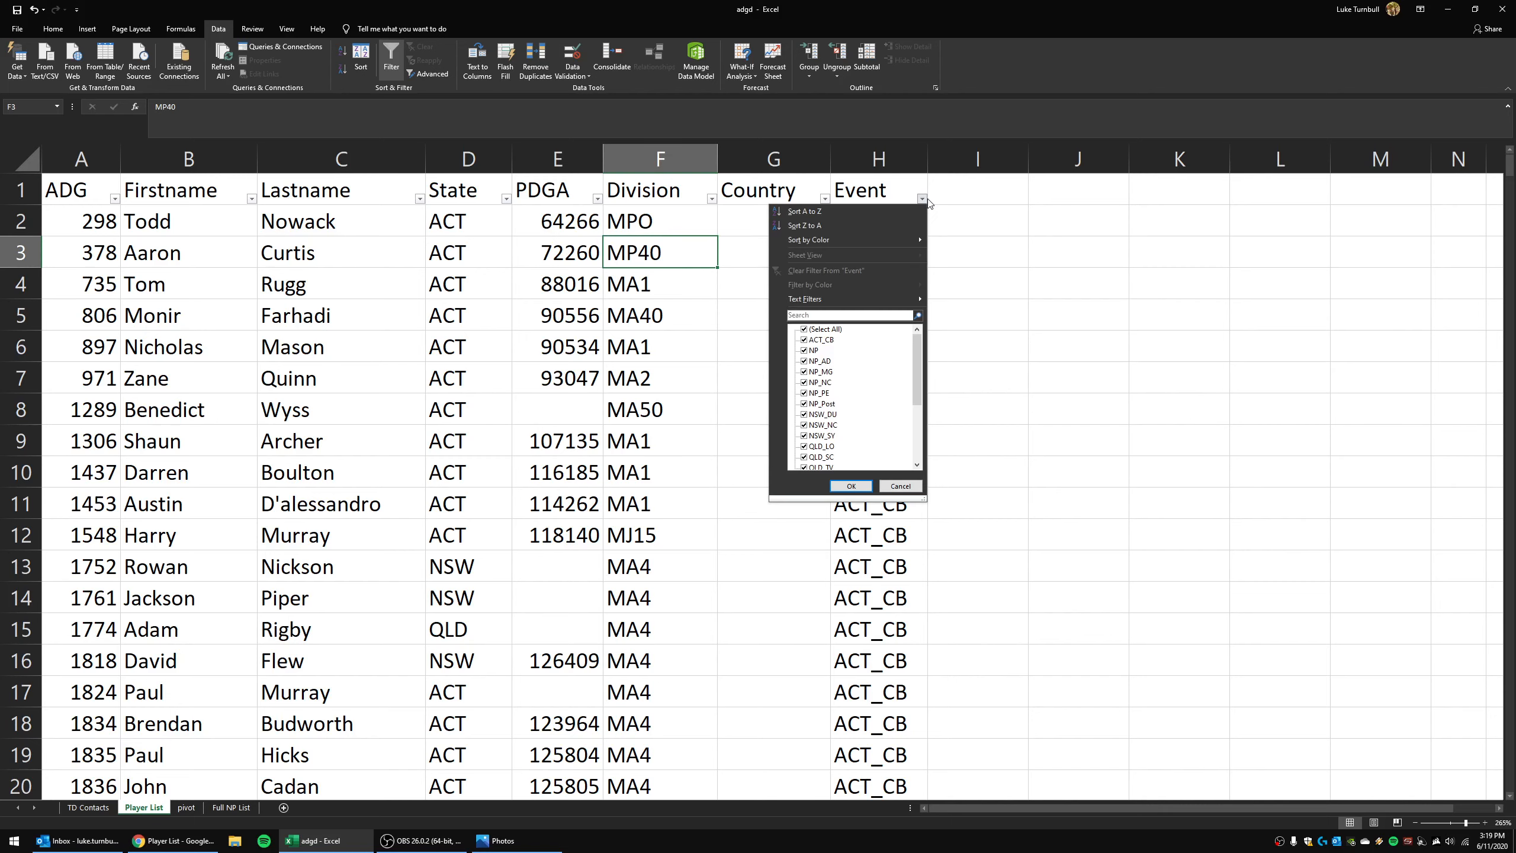
left_click(835, 329)
left_click(813, 436)
left_click(853, 487)
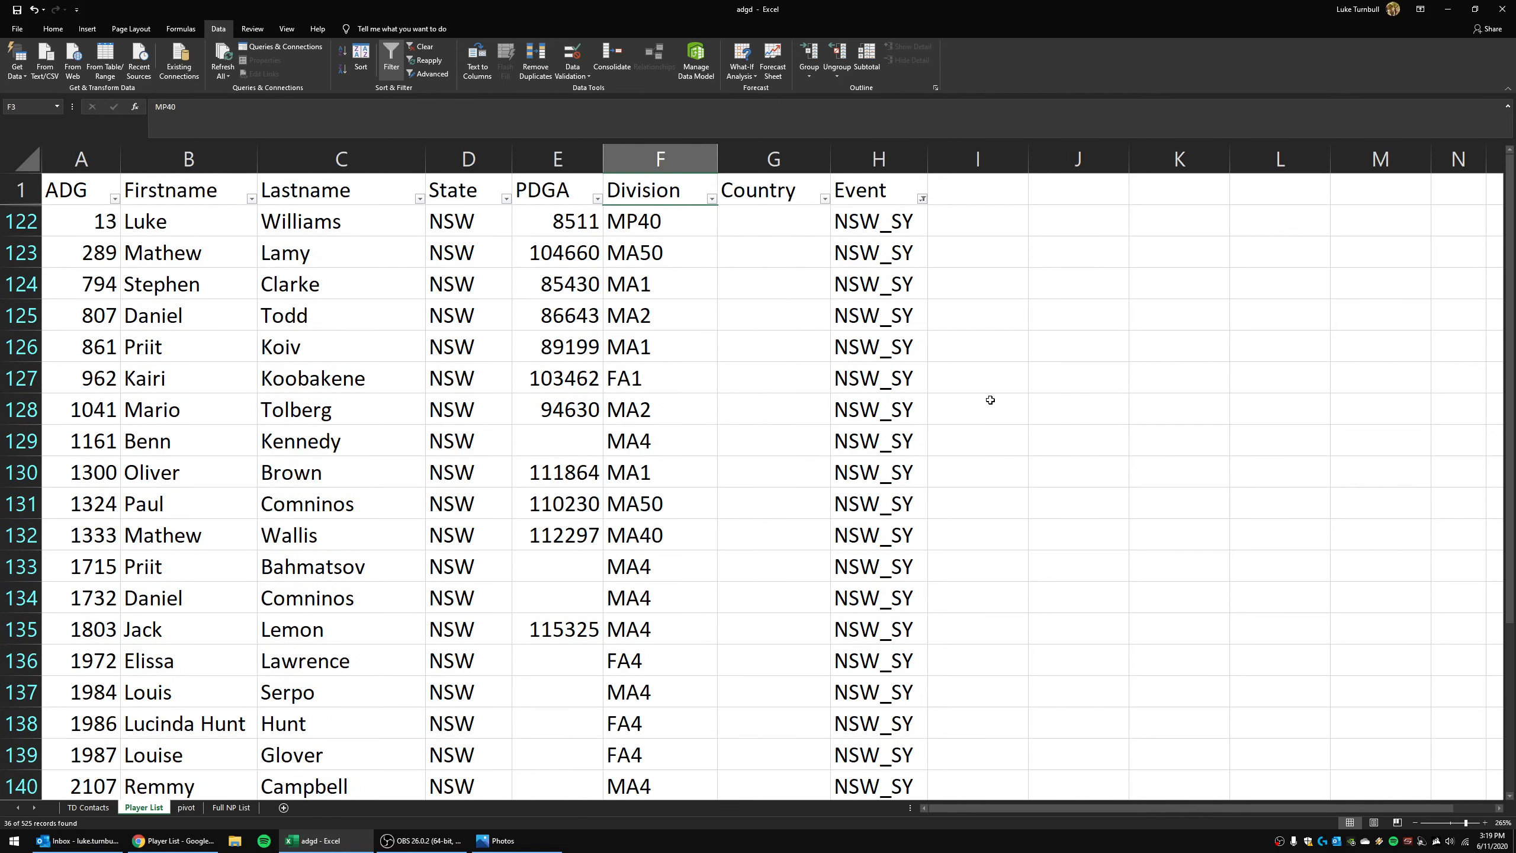
Step: Examine the filtered NSW_SY player rows and their divisions from first to last
scroll(967, 418, "down", 5)
scroll(928, 433, "down", 7)
scroll(919, 433, "up", 2)
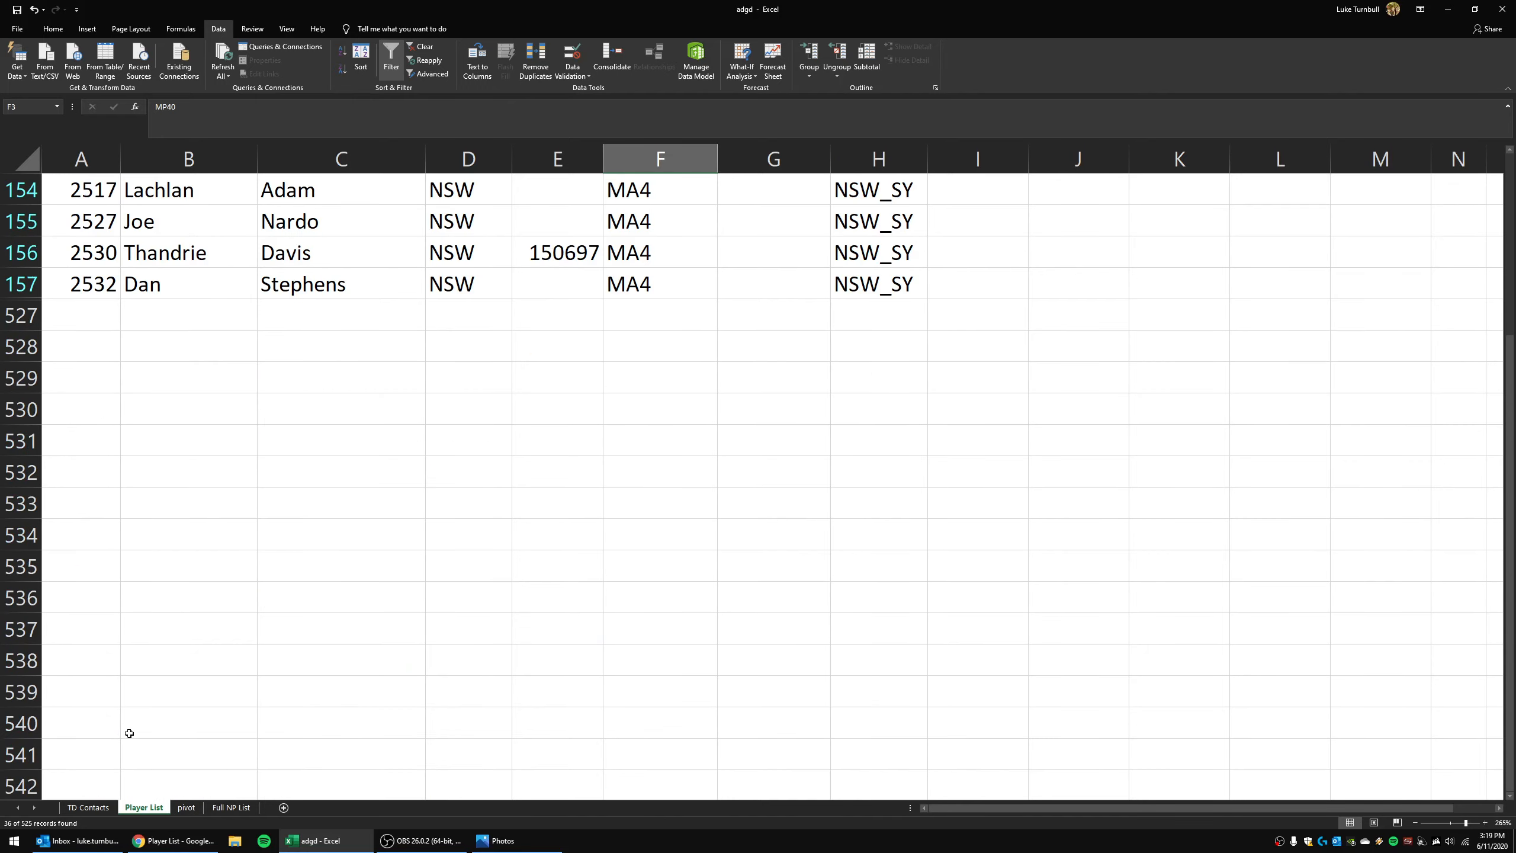
left_click(673, 284)
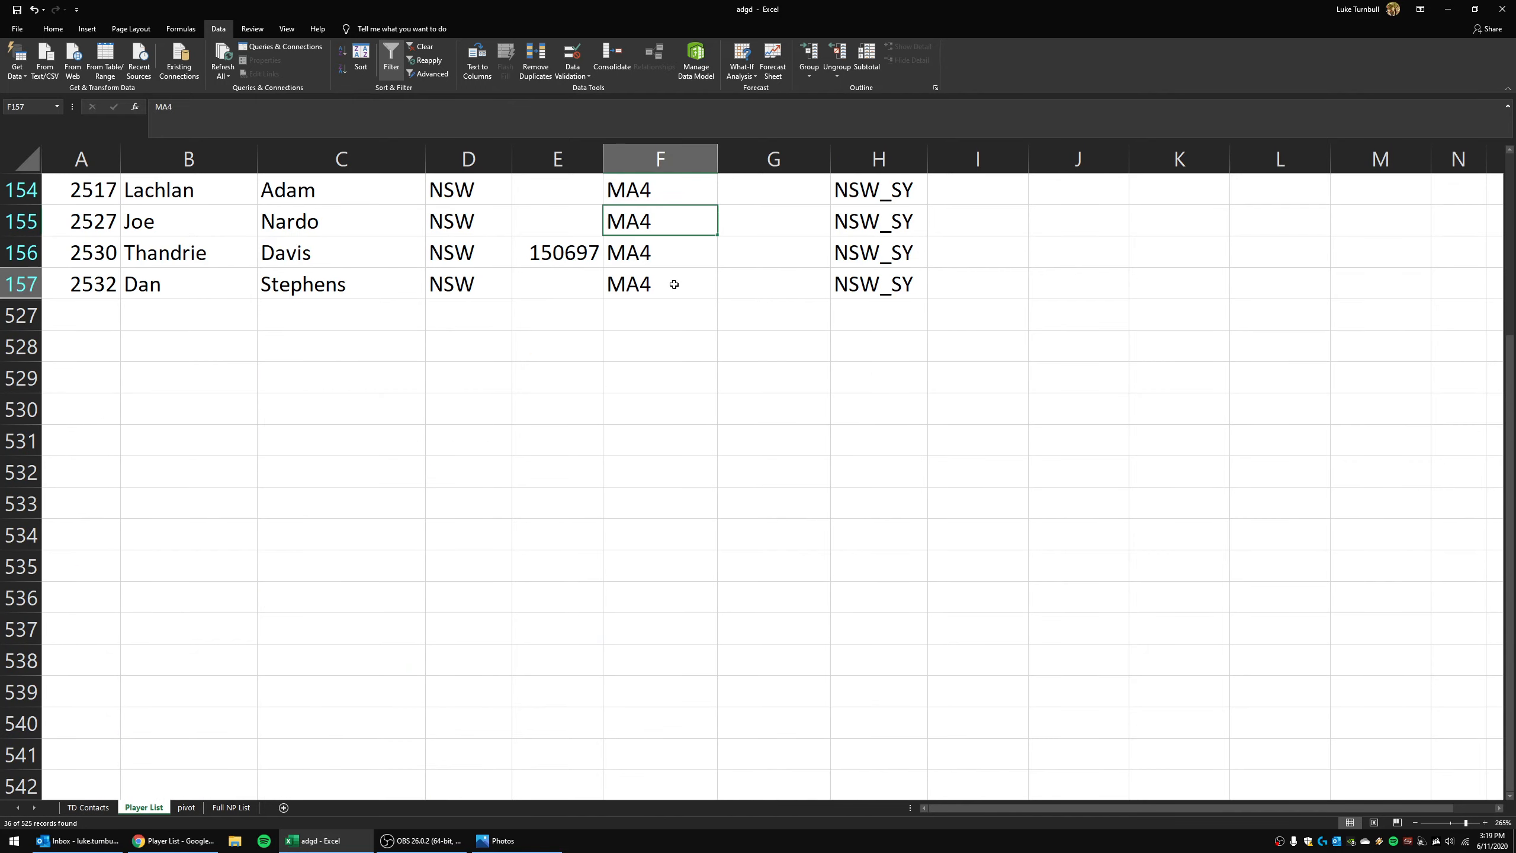
scroll(722, 398, "up", 7)
scroll(721, 398, "up", 4)
left_click(674, 229, "shift")
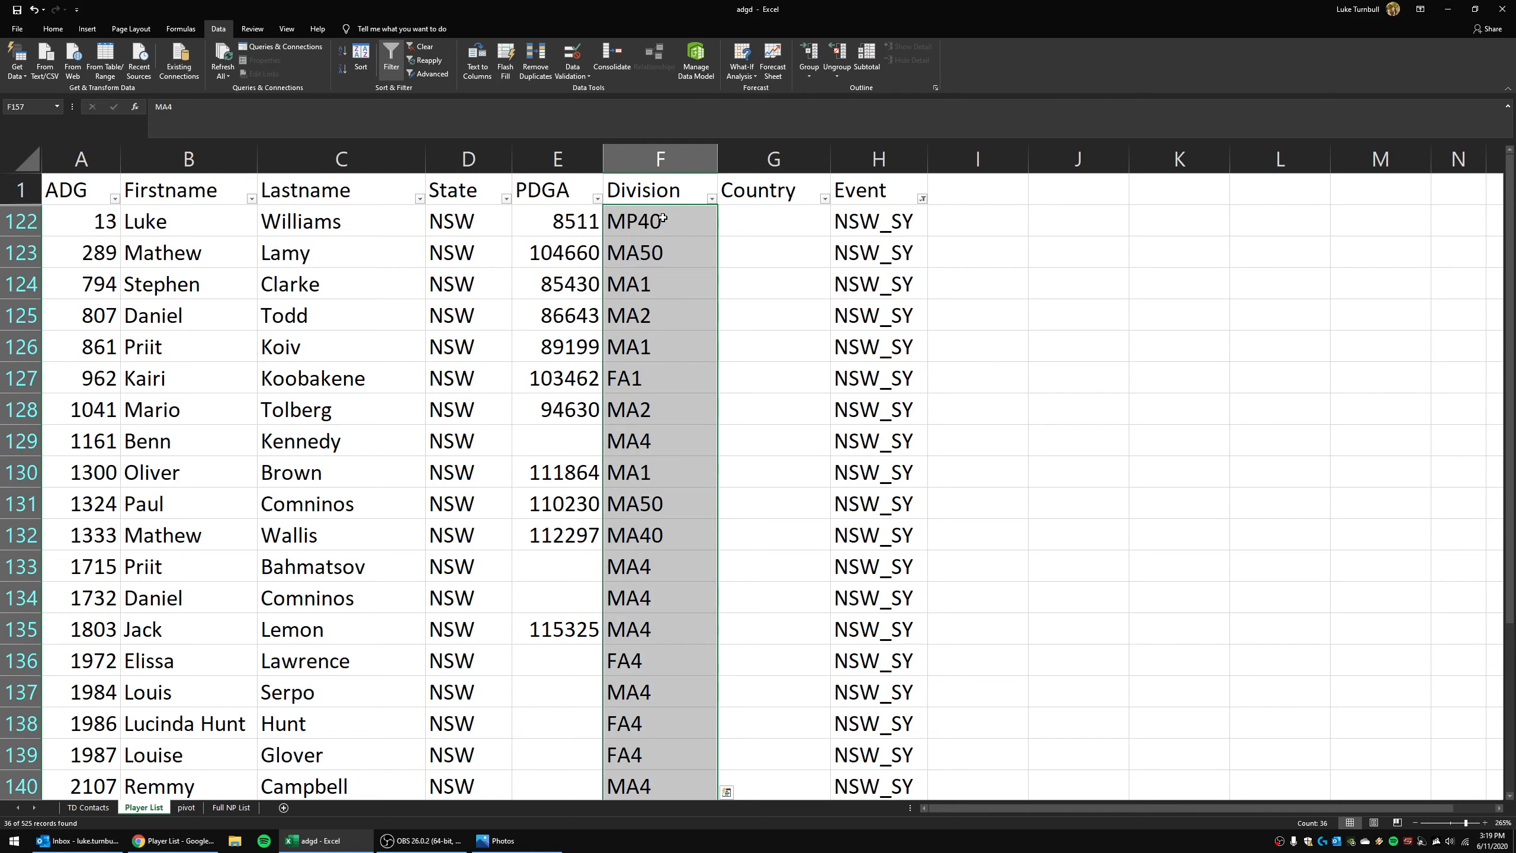
left_click(663, 218)
scroll(694, 397, "down", 8)
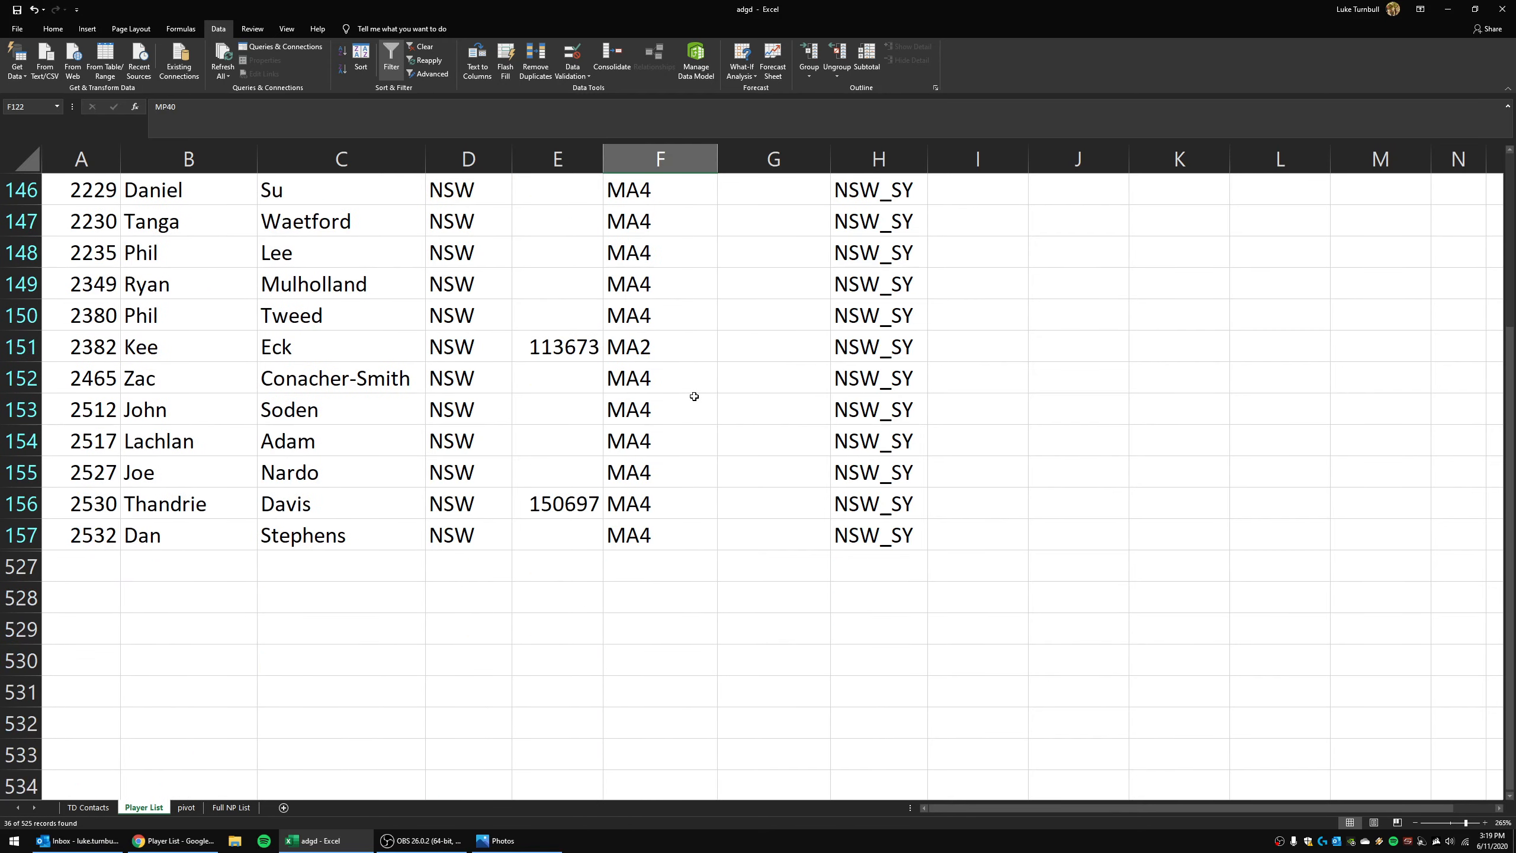
left_click(681, 534)
scroll(699, 519, "up", 8)
scroll(698, 519, "up", 1)
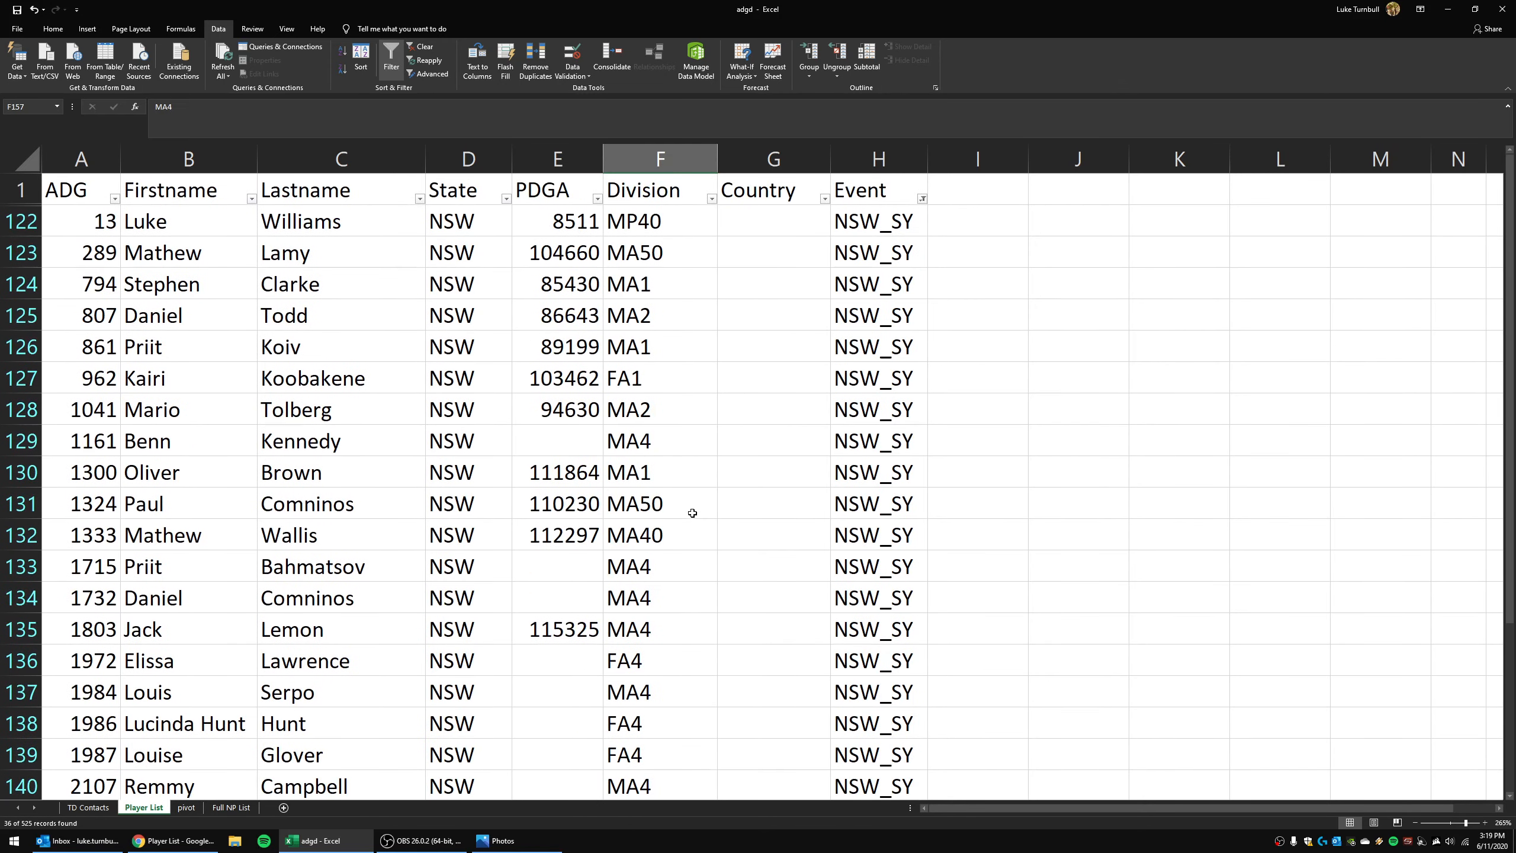
Step: Copy the filtered NSW_SY rows from the ADG to the Division column, including the header row
left_click_drag(676, 181, 90, 752)
scroll(636, 440, "up", 6)
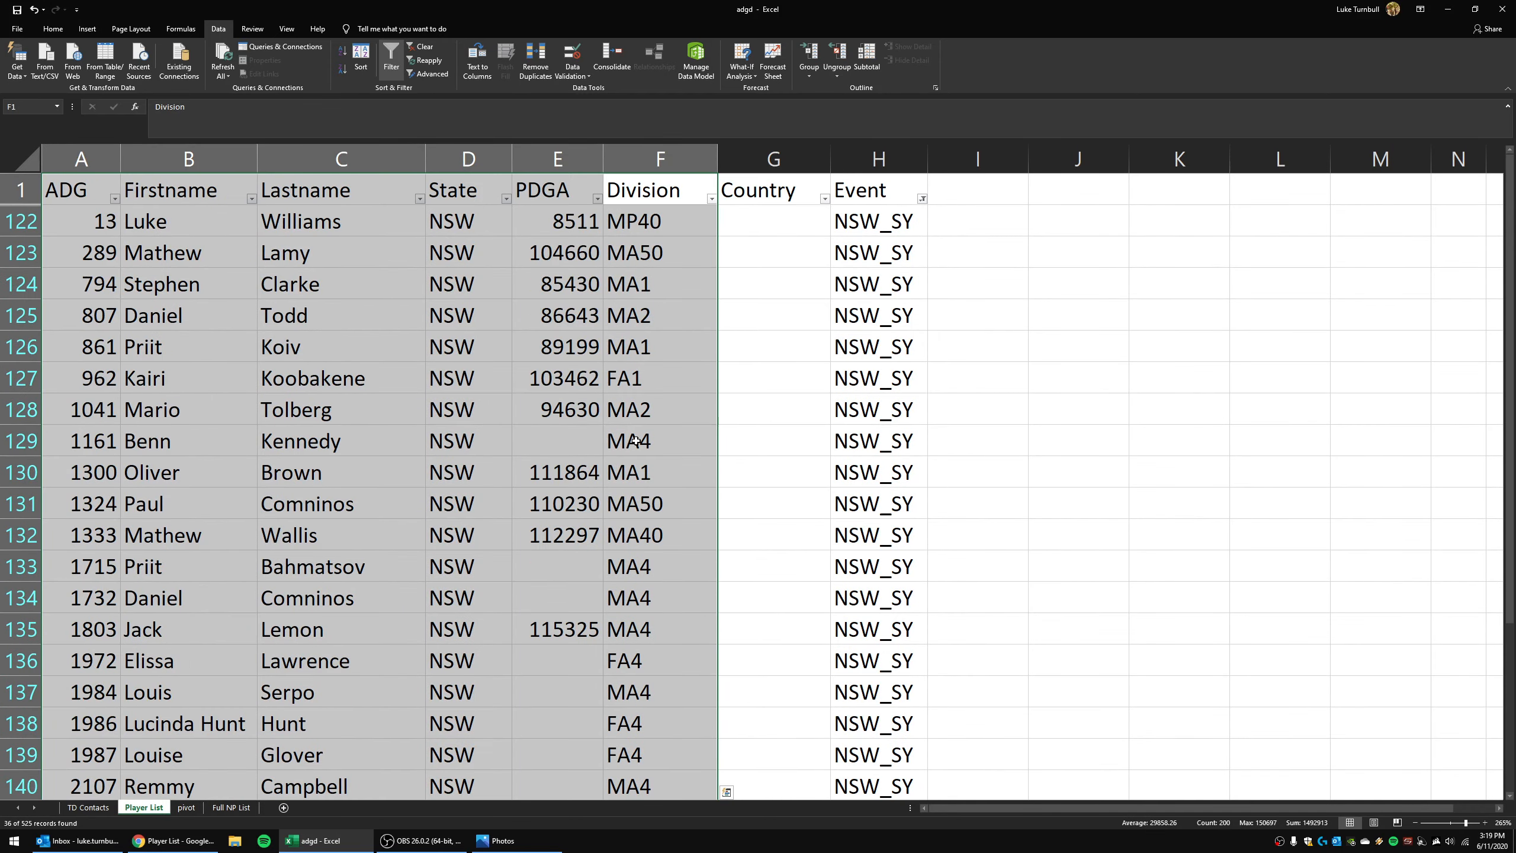
key("ctrl+c")
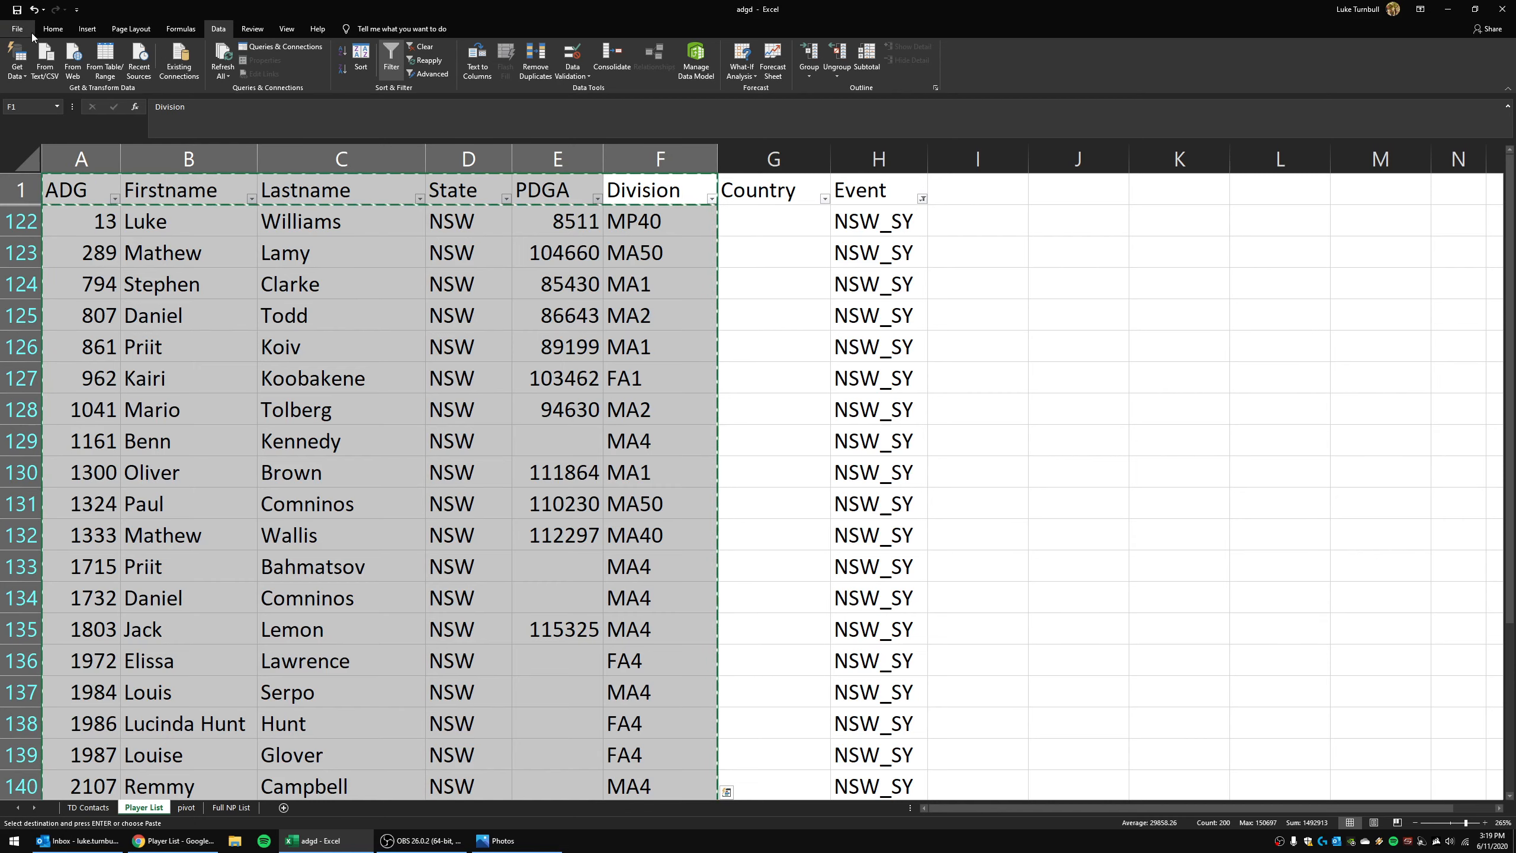
left_click(52, 28)
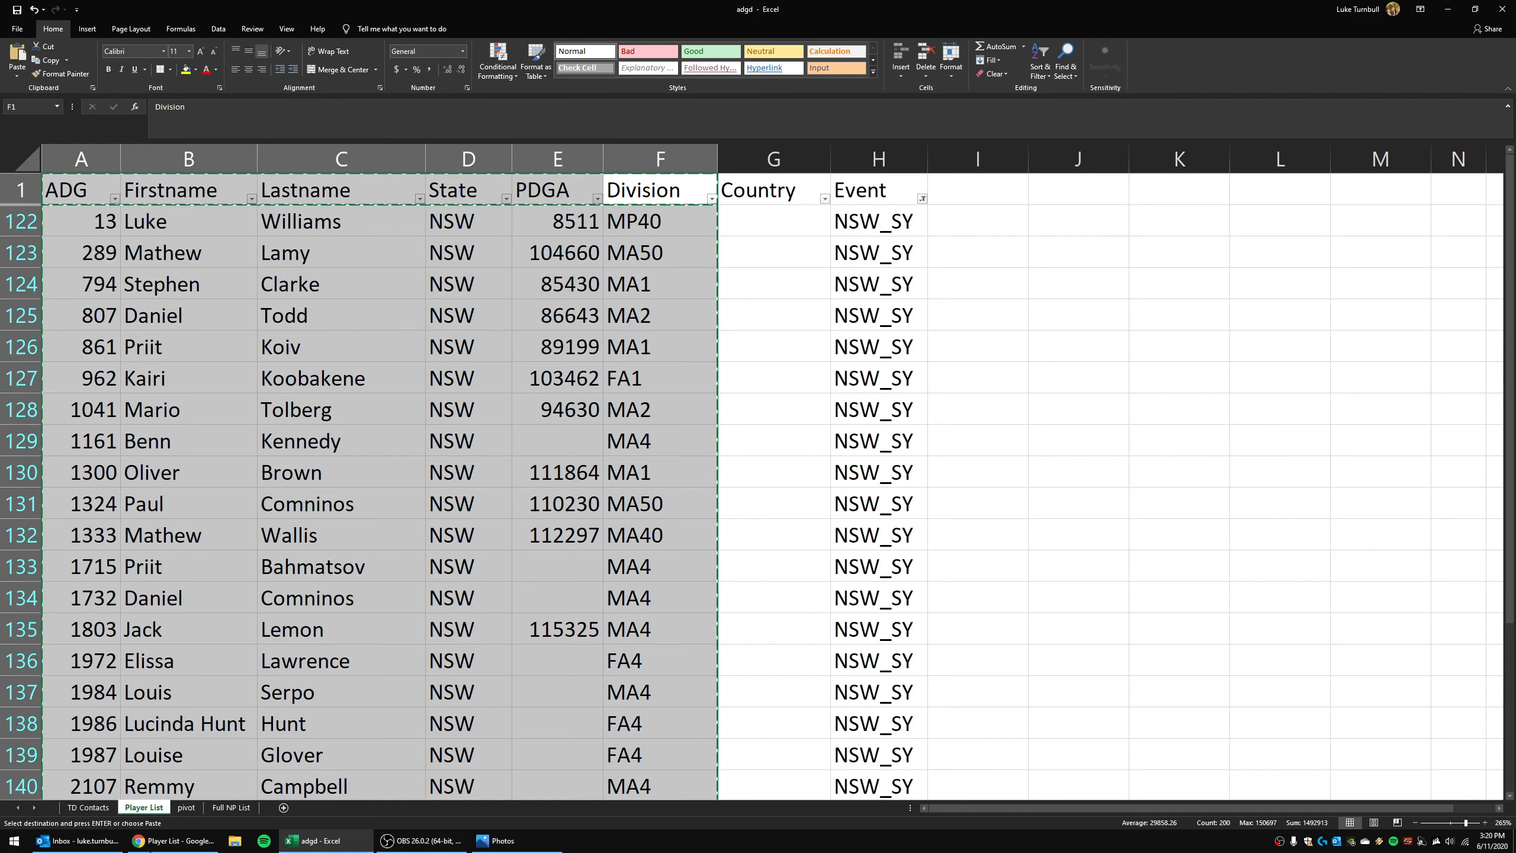
Step: Switch to Chrome and open the Upload page of the Aussie Disc Golf Day - Sydney event in the PDGA tournament manager
left_click(173, 840)
left_click(247, 413)
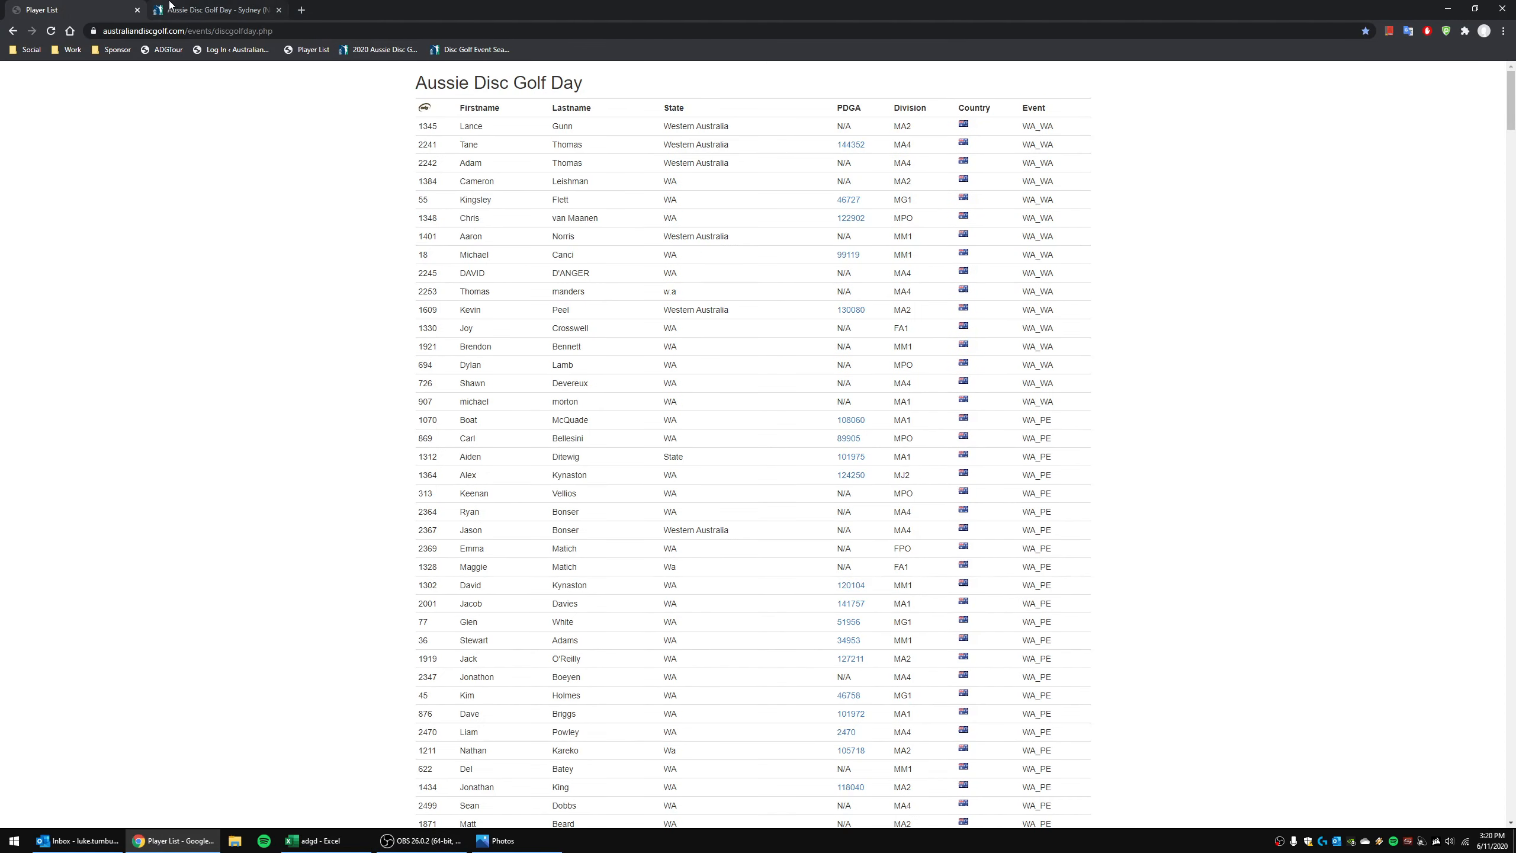
left_click(215, 7)
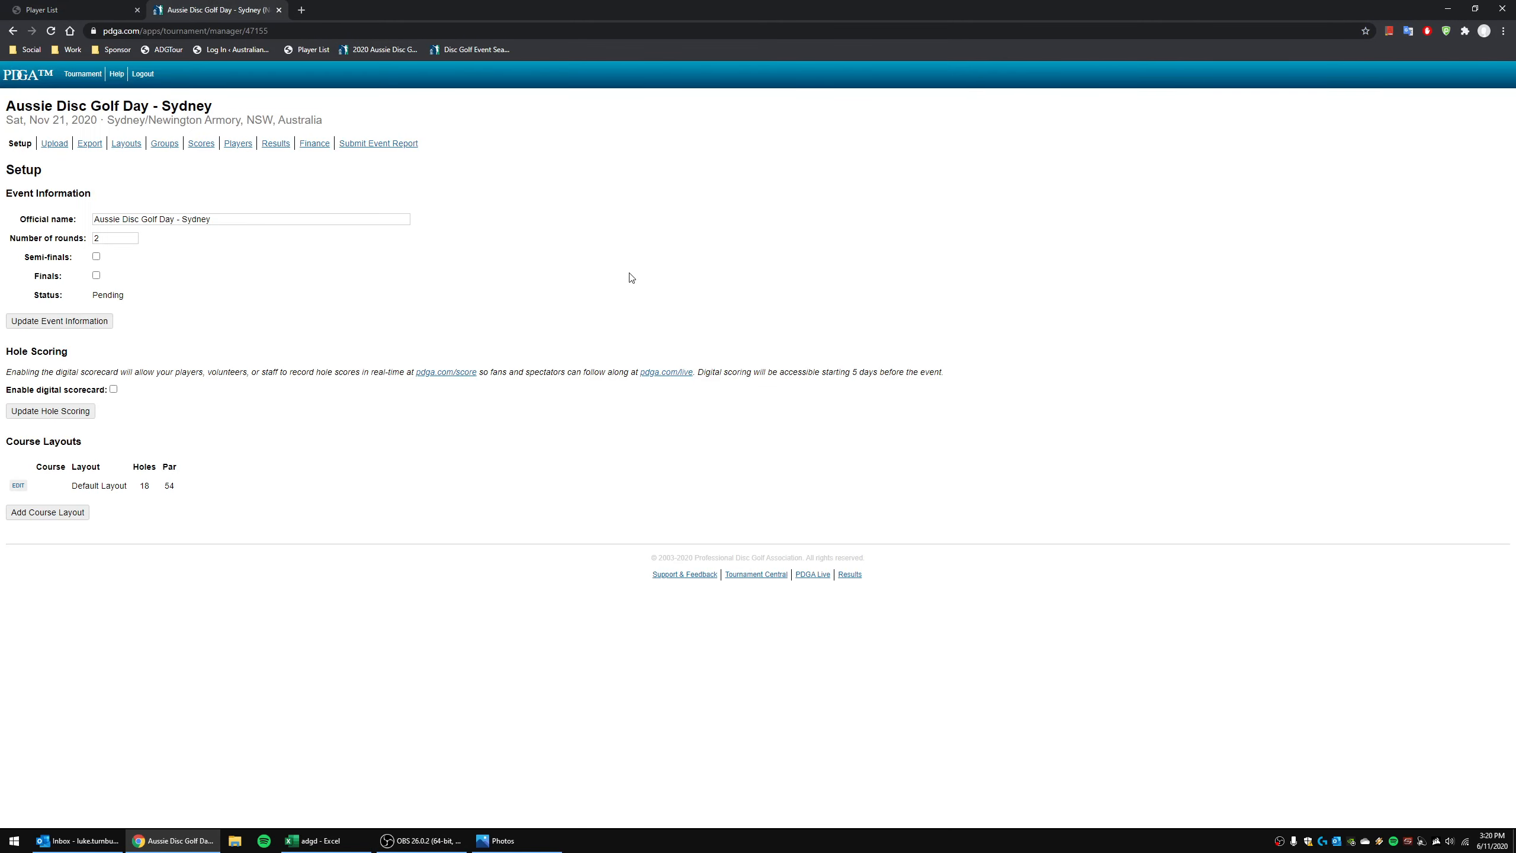
left_click(54, 143)
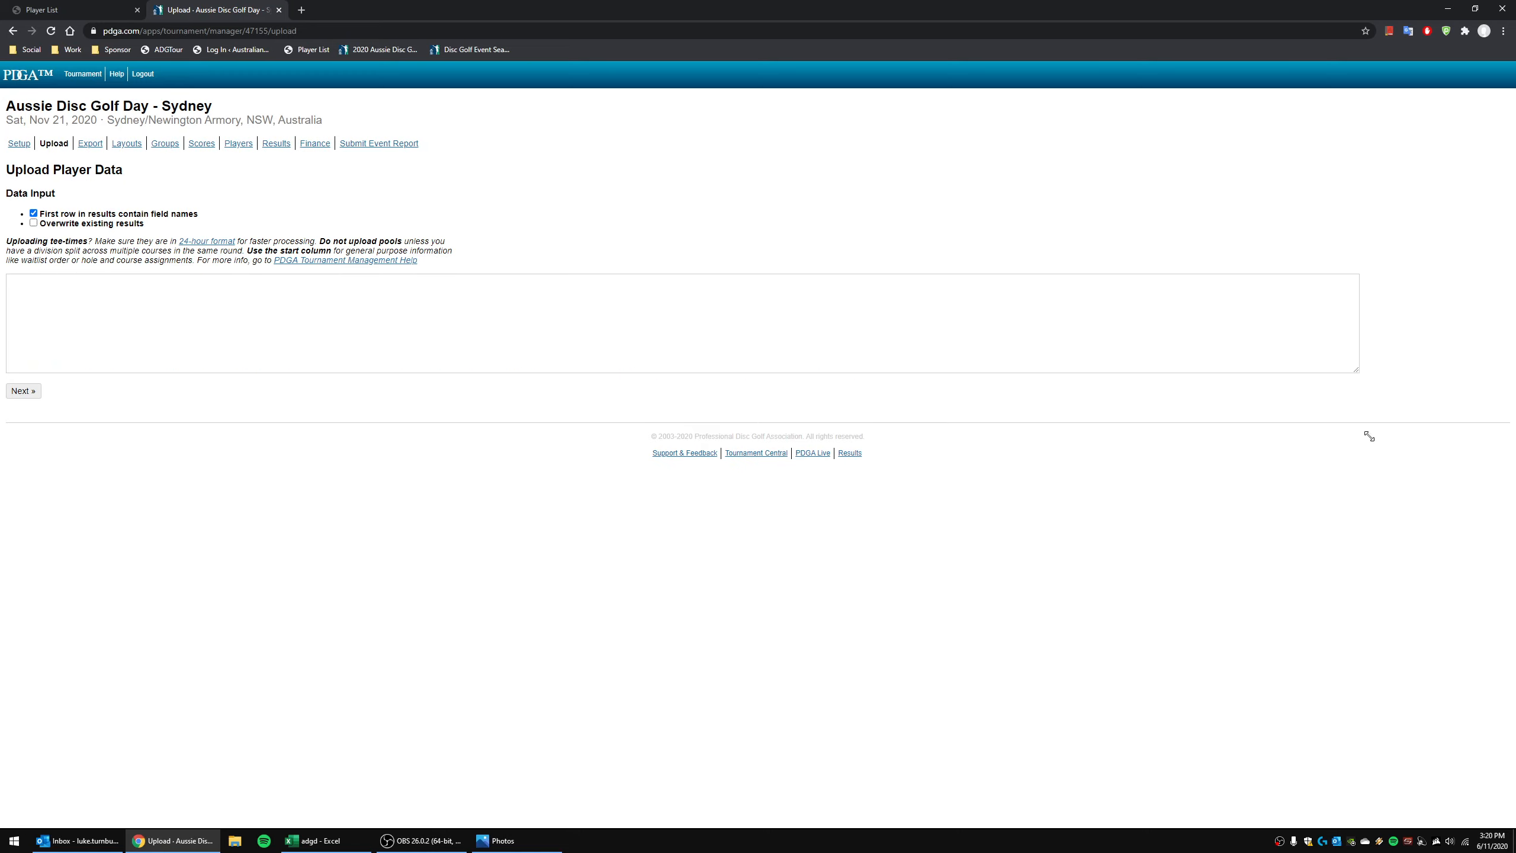
Step: Enlarge the data input box so that it fills most of the Upload Player Data page
left_click_drag(1357, 370, 1421, 780)
scroll(947, 511, "down", 2)
scroll(334, 484, "up", 2)
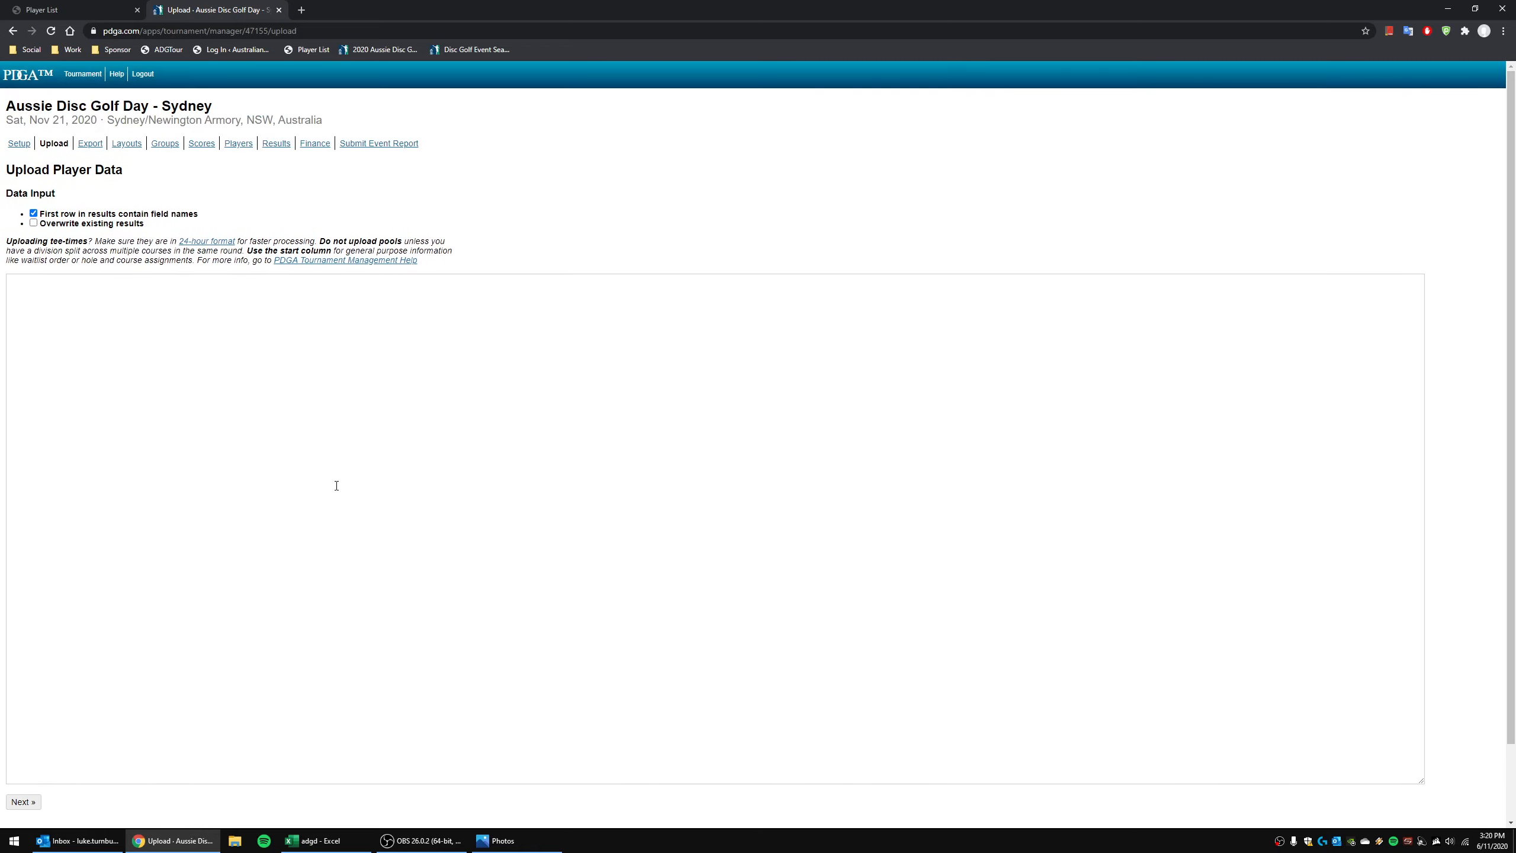
Step: Paste the copied player rows into the data input box and enable Overwrite existing results
left_click(335, 485)
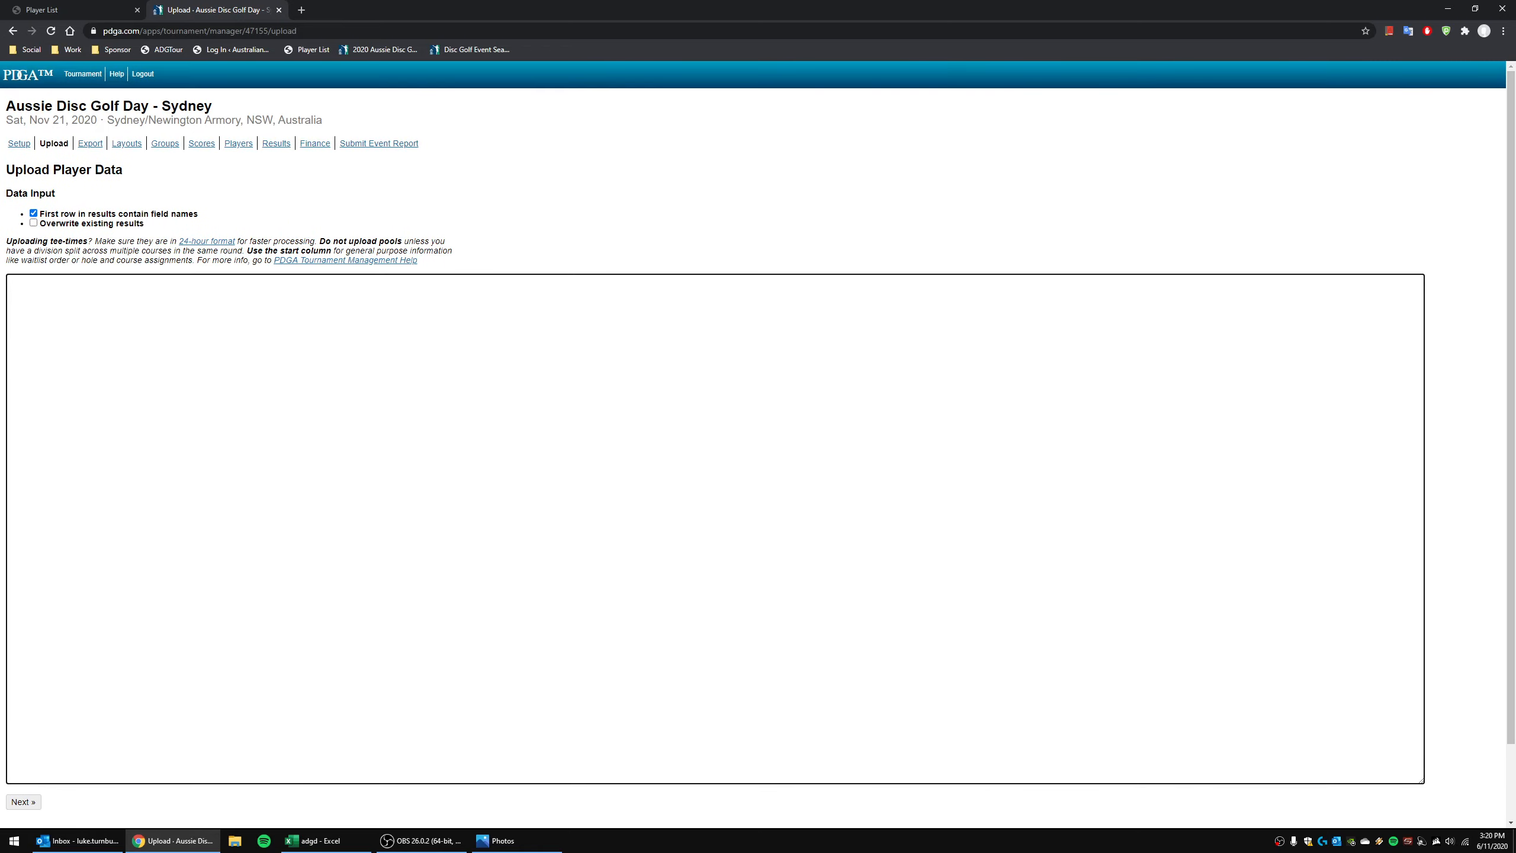
left_click(313, 840)
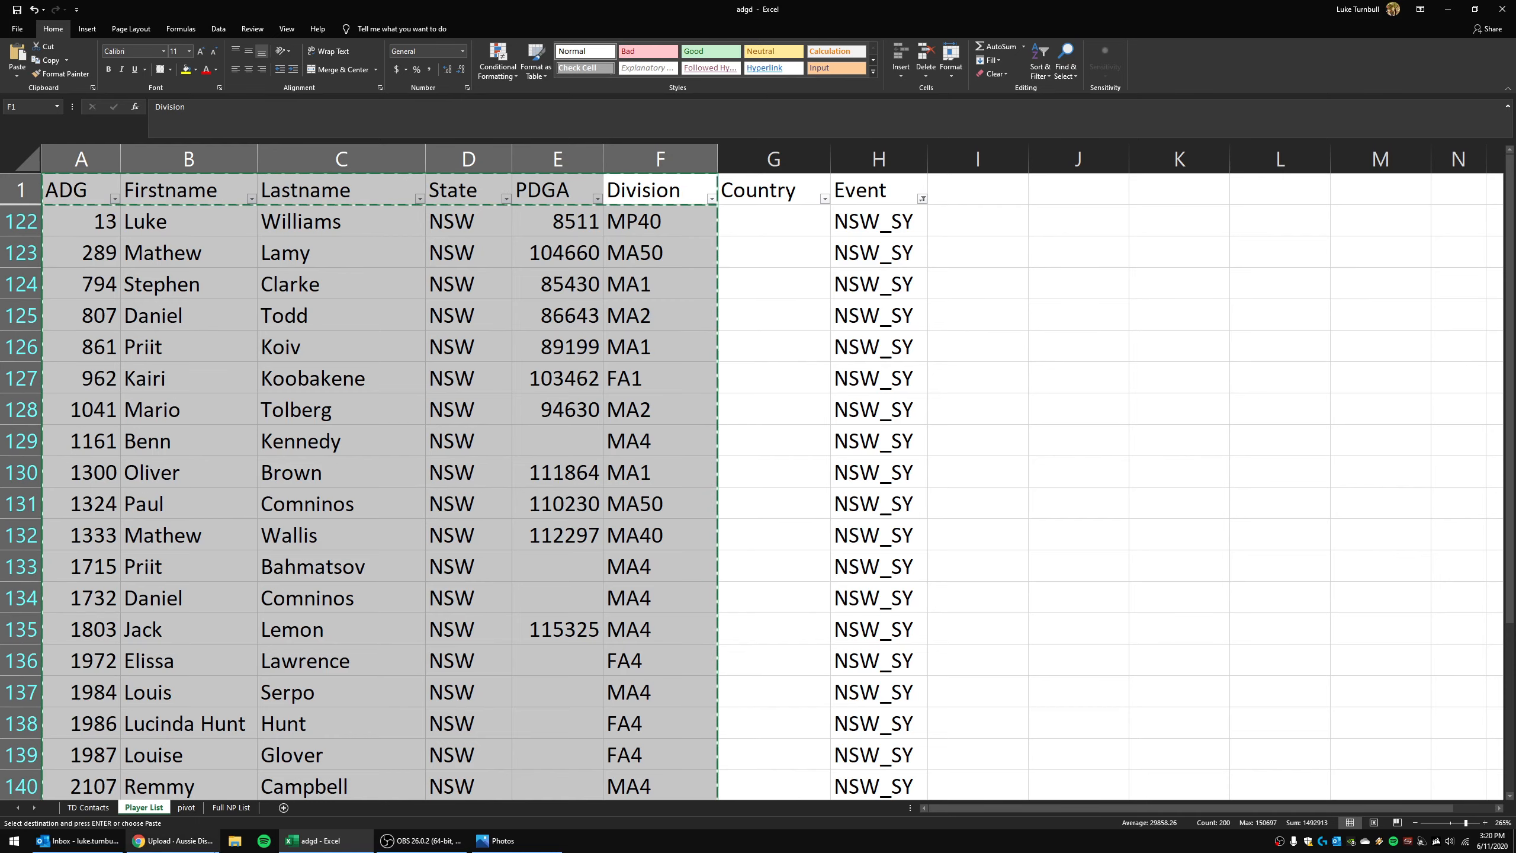
left_click(185, 842)
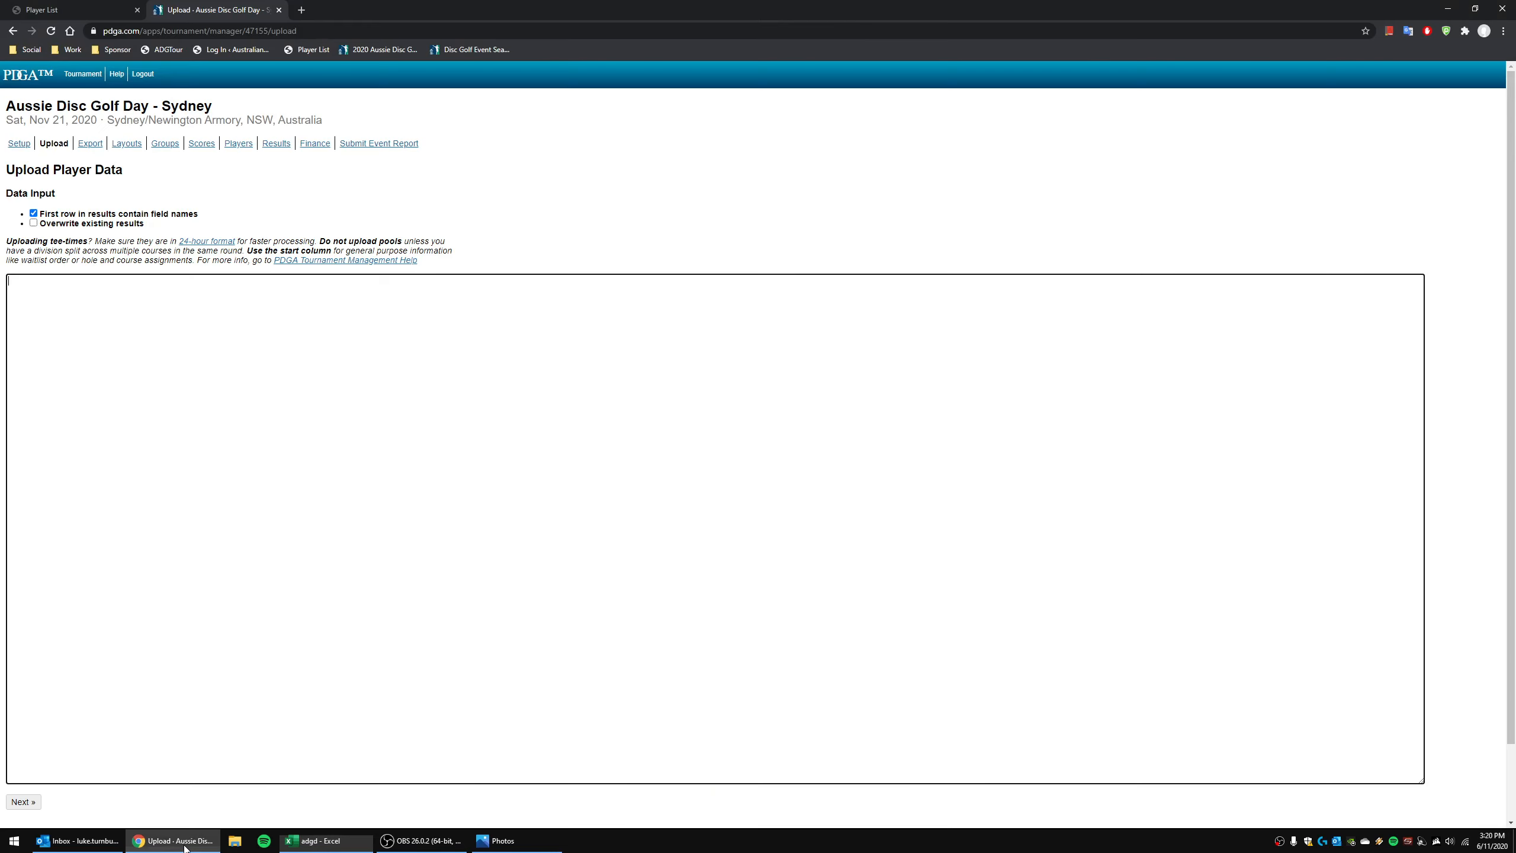
left_click(352, 427)
key("ctrl+v")
key("ctrl+z")
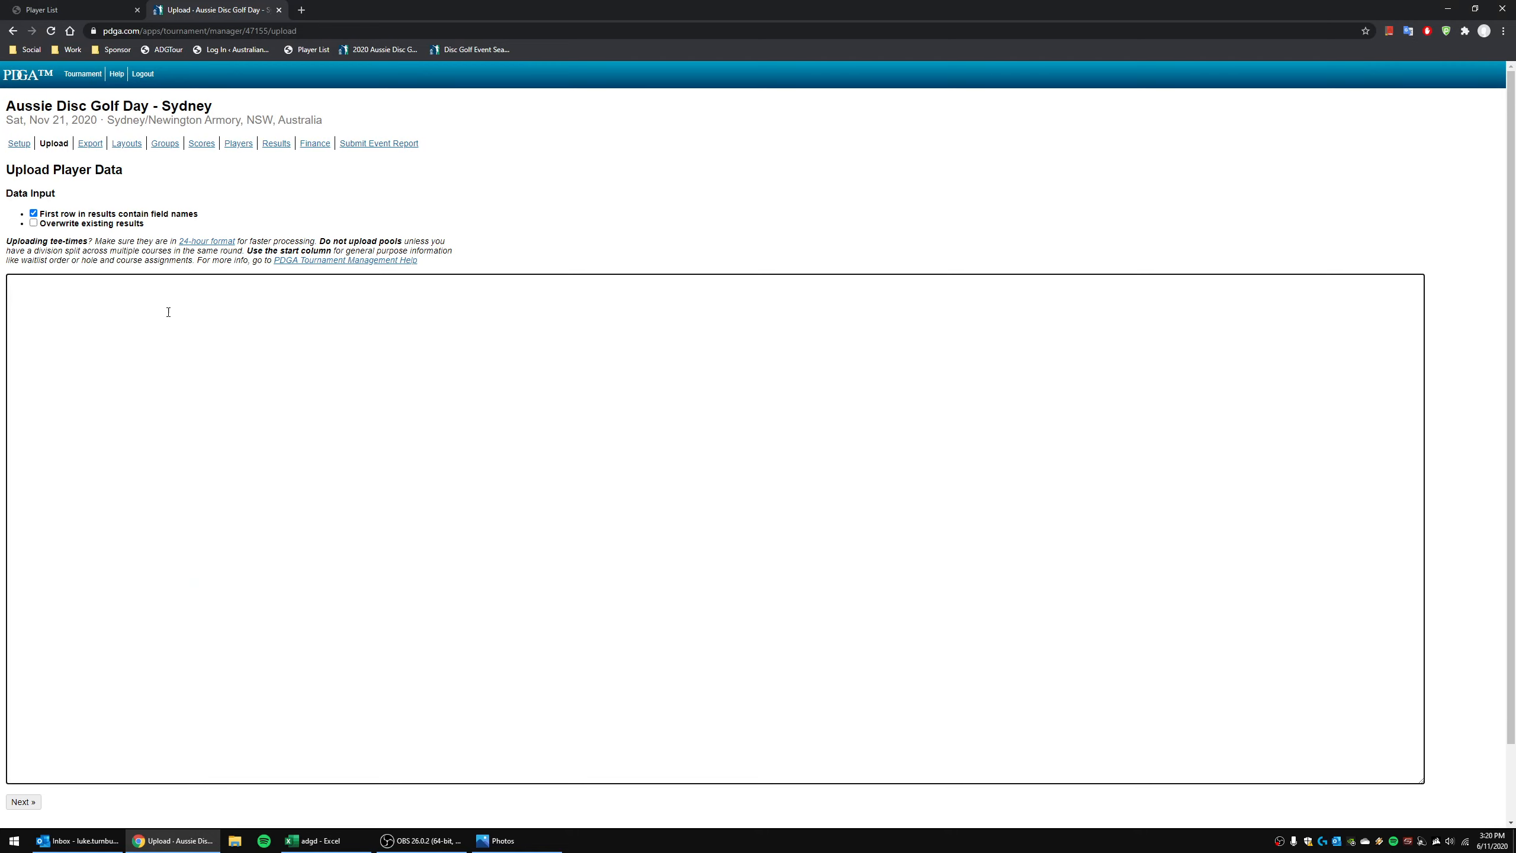
right_click(257, 515)
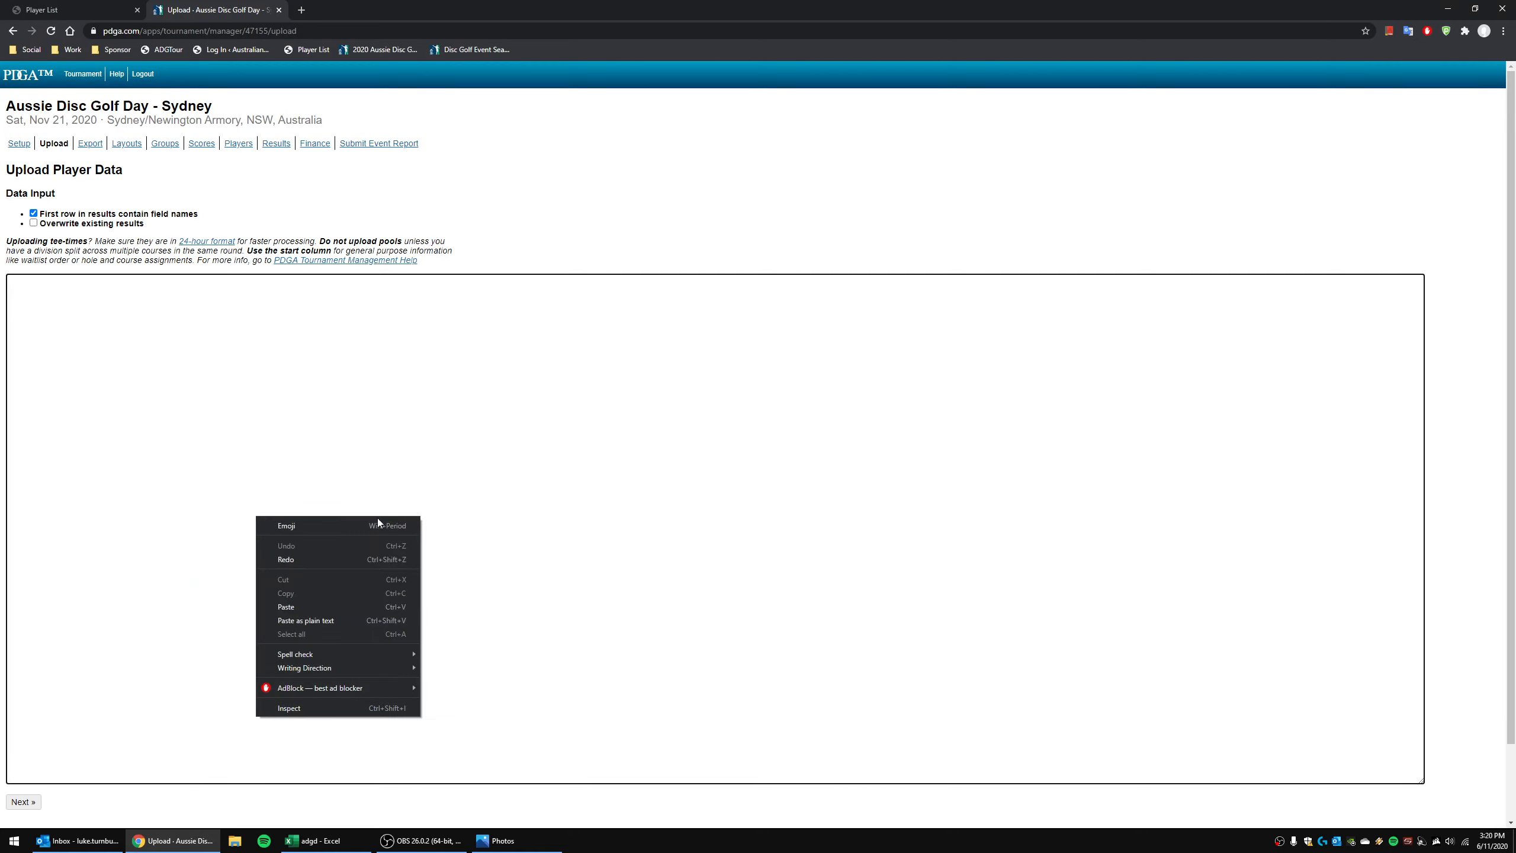
left_click(356, 608)
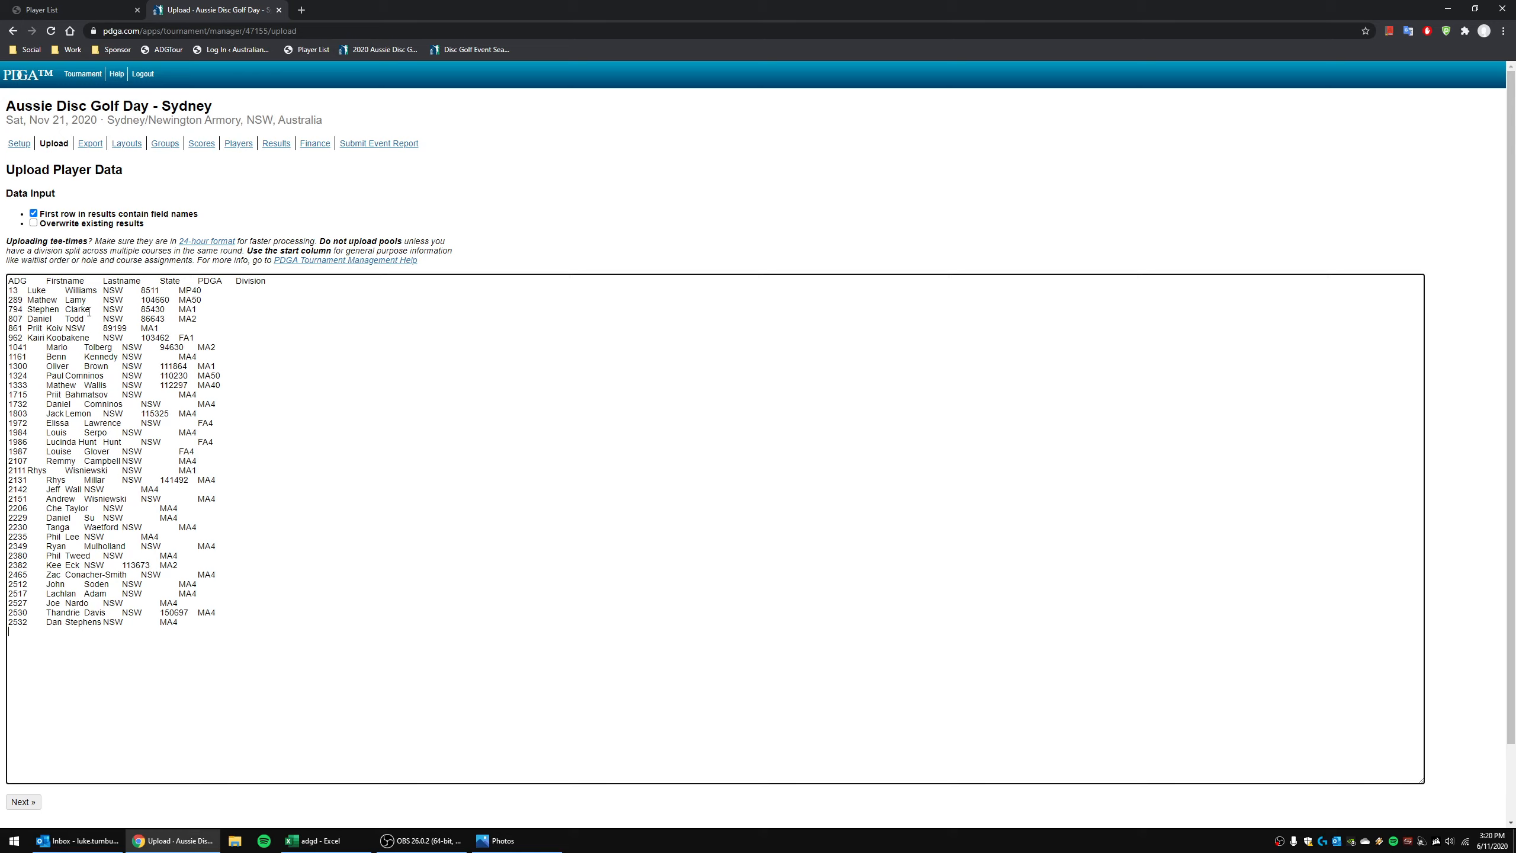
left_click(34, 223)
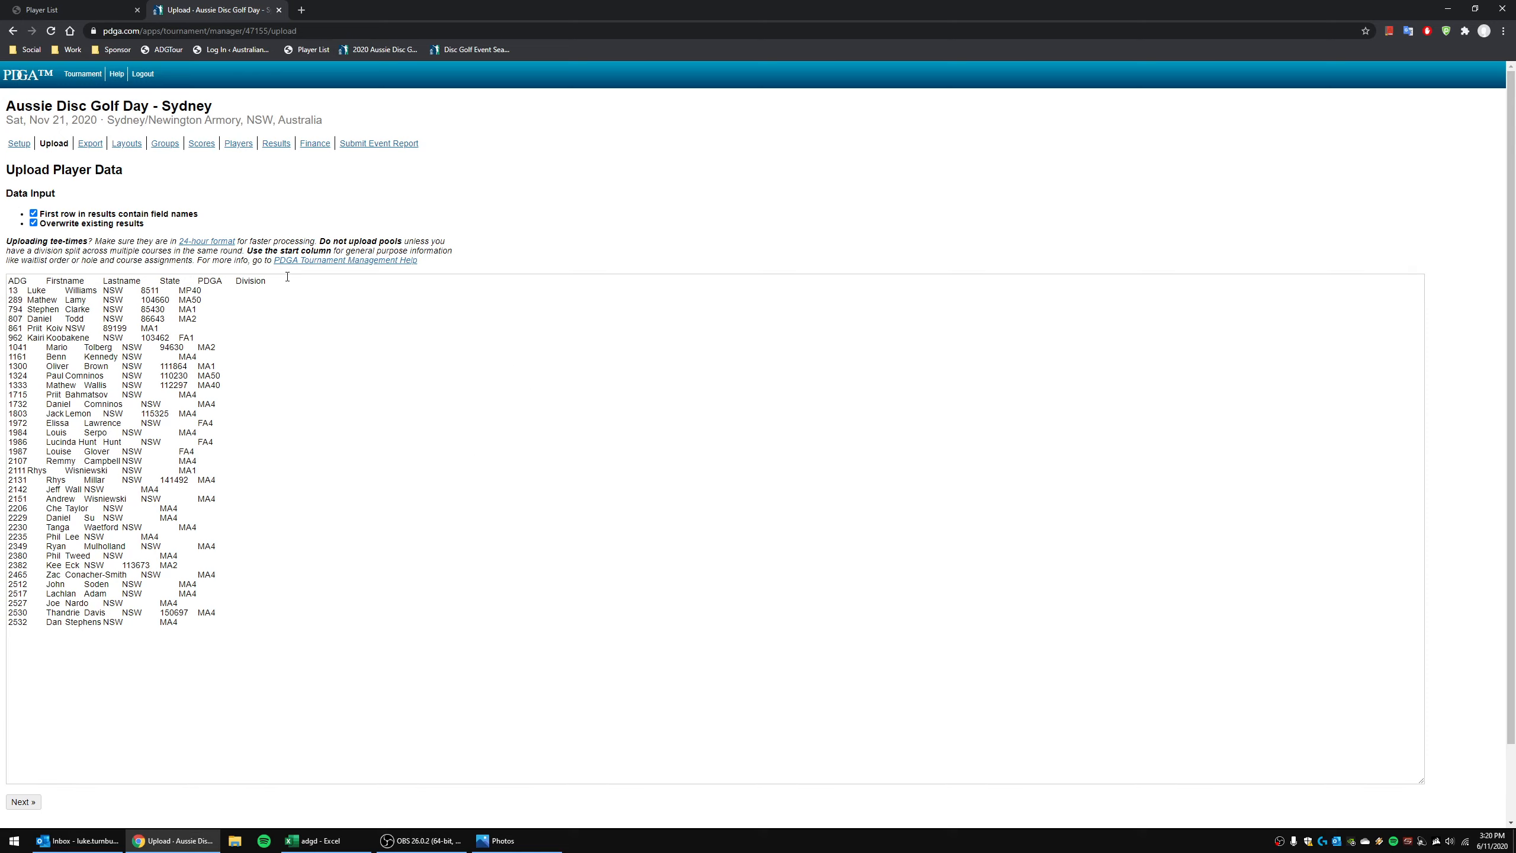